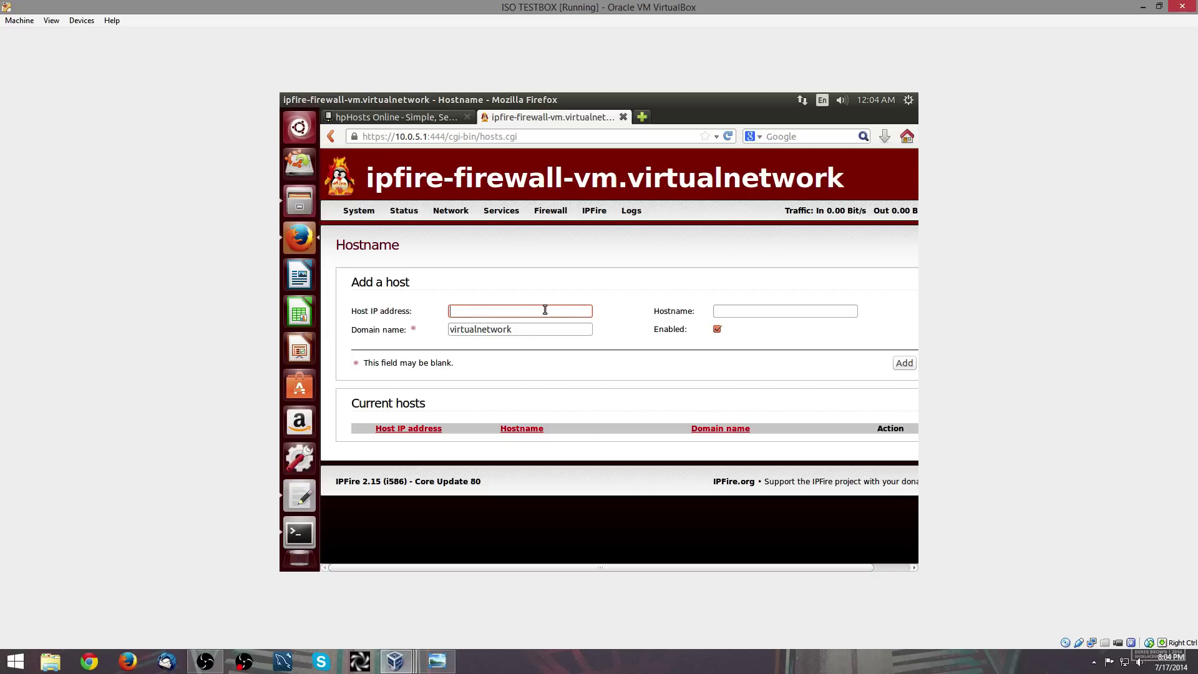
- Add an enabled host entry with IP address 127.0.0.1, hostname www and domain name facebook.com
text(127.0.0.1)
click(739, 313)
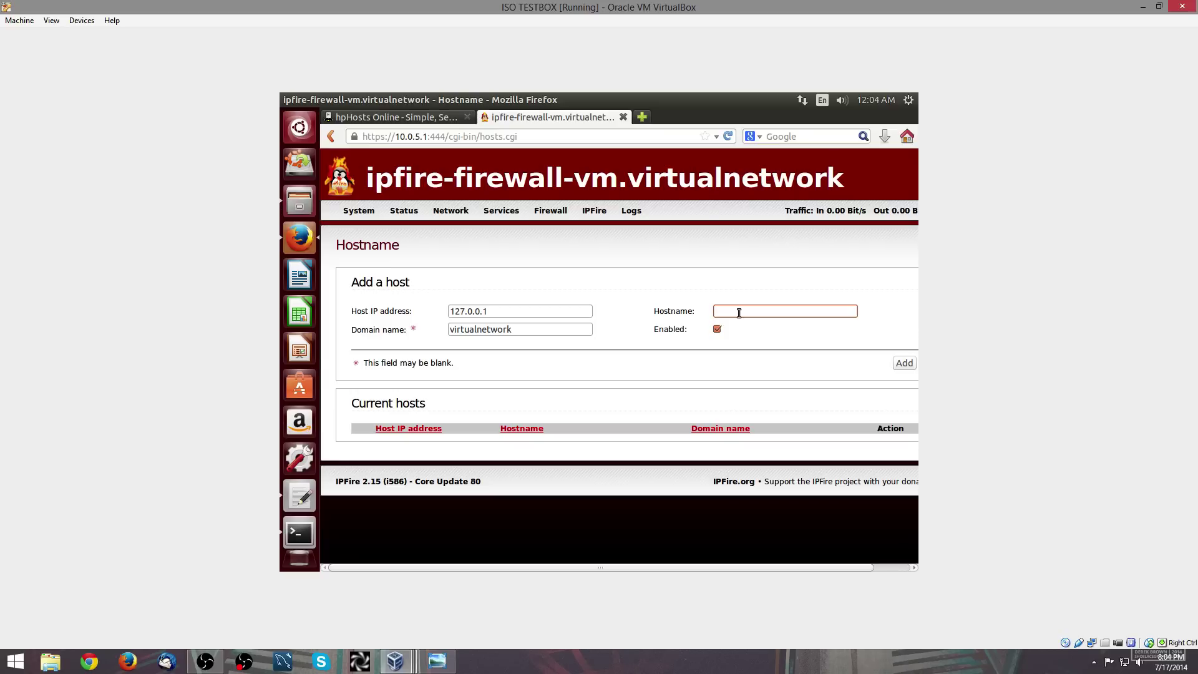
text(www)
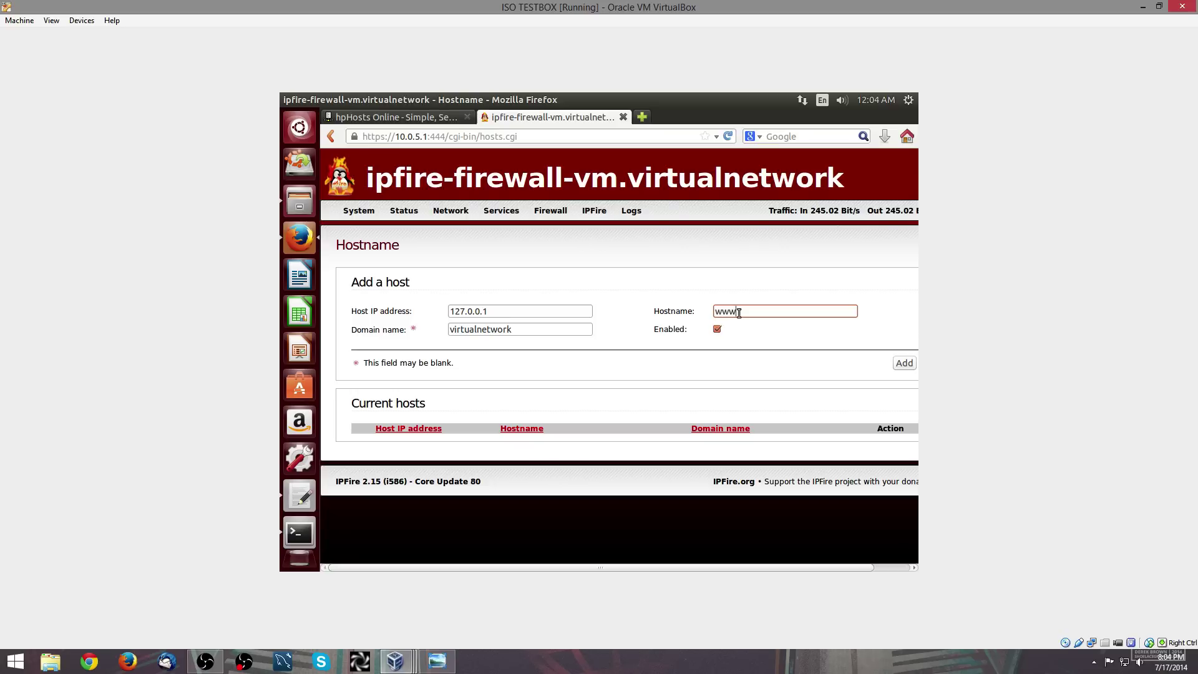
drag(538, 329, 417, 310)
text(fa)
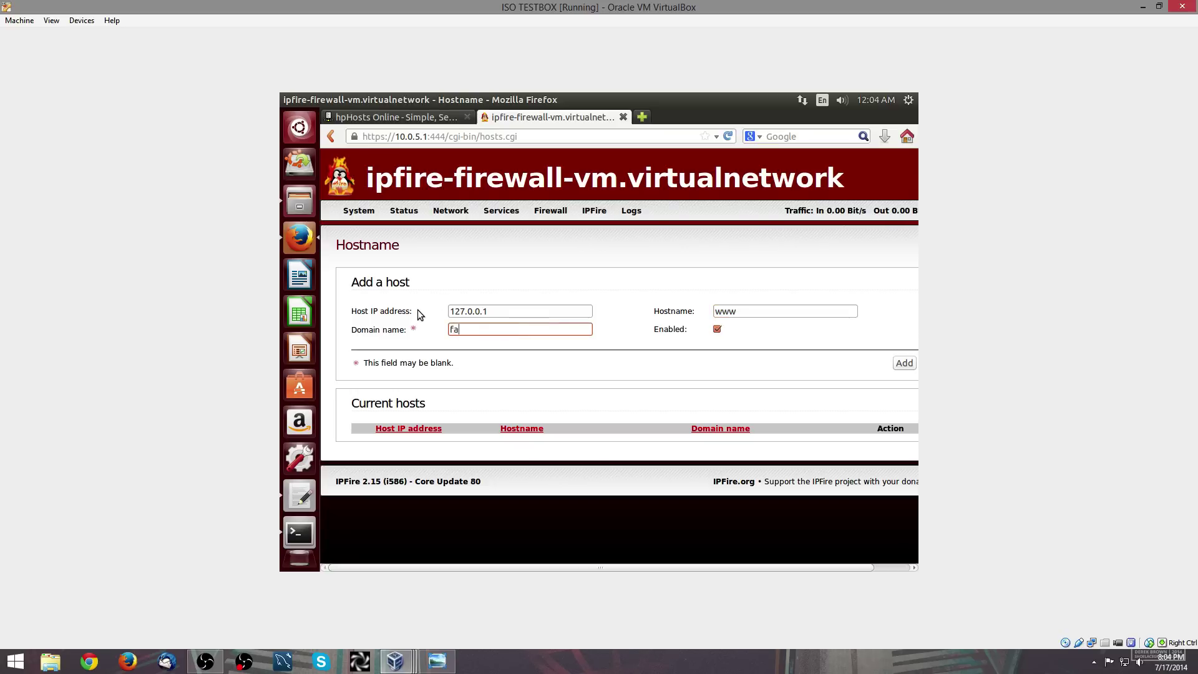
text(cebook.com)
click(907, 363)
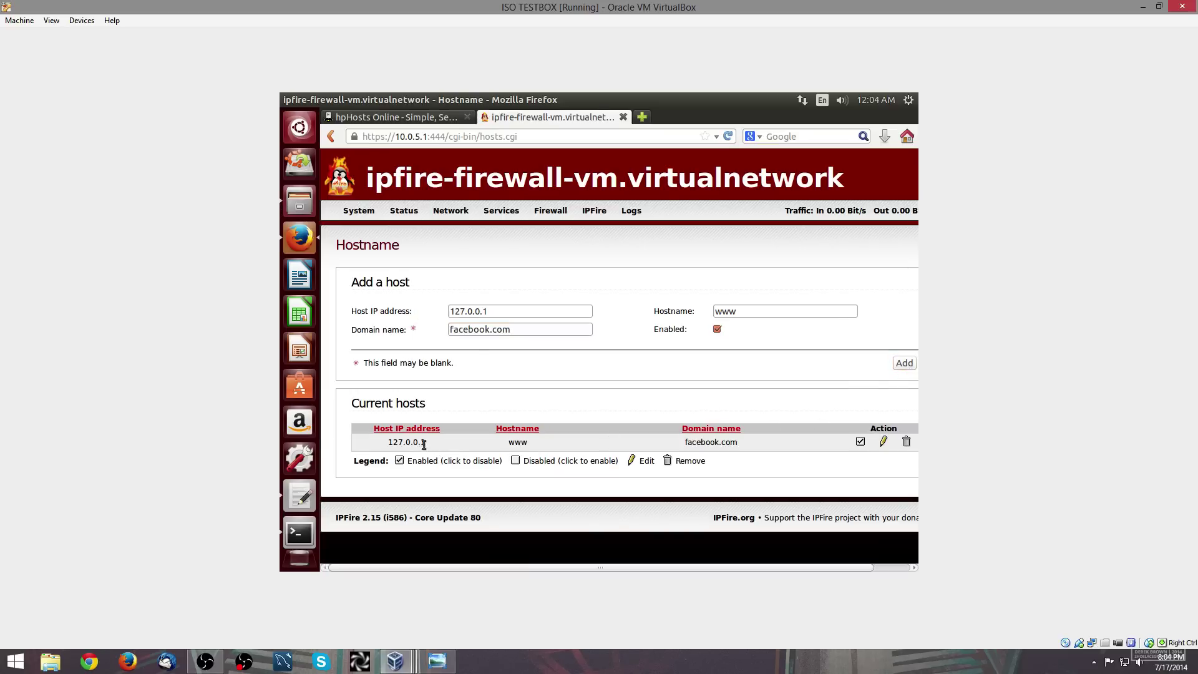
drag(428, 444, 387, 440)
click(642, 118)
text(ww)
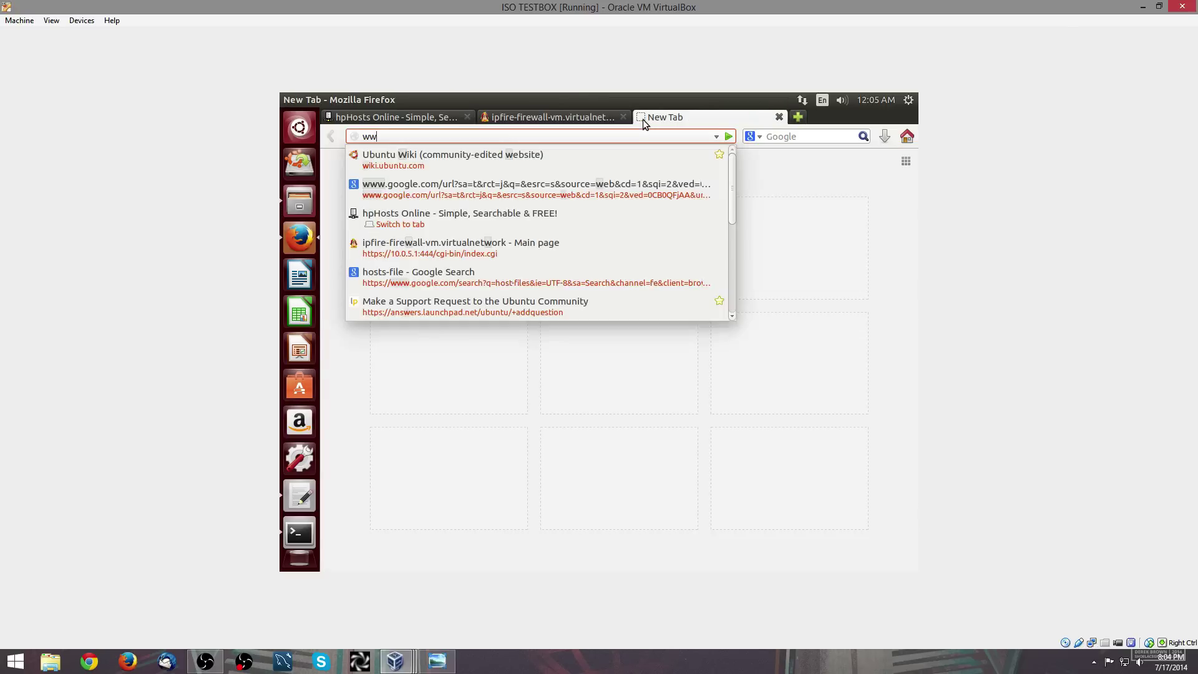
text(w.facebok)
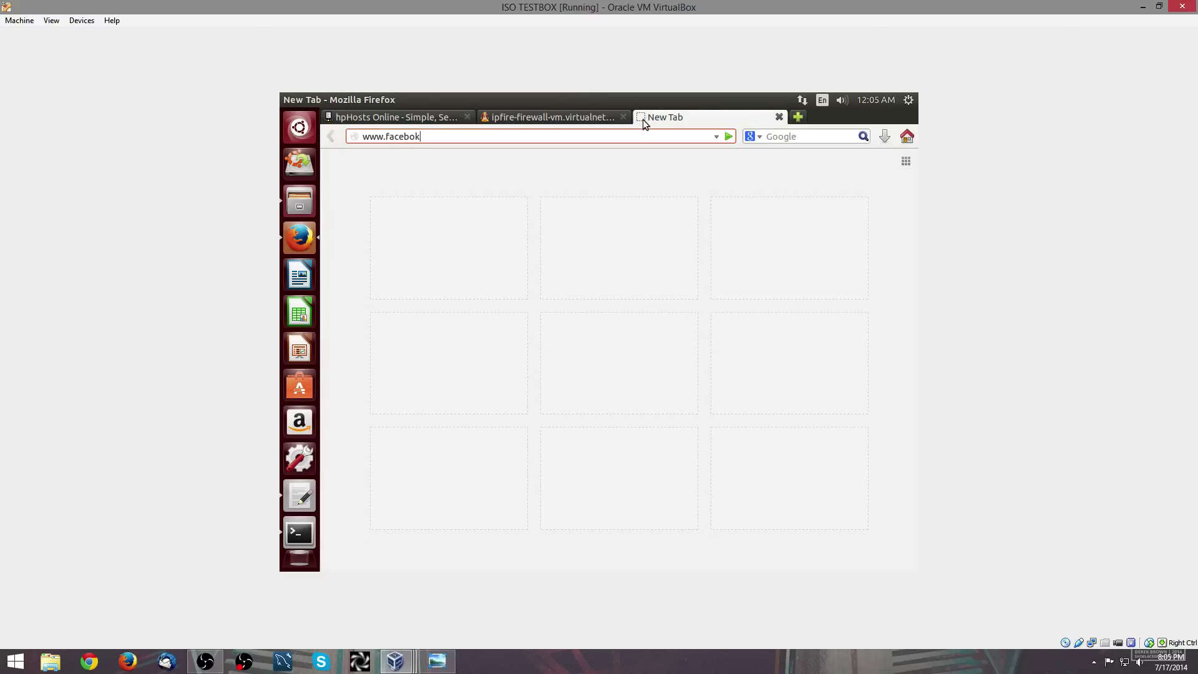
key(BackSpace)
text(ok.com)
key(Return)
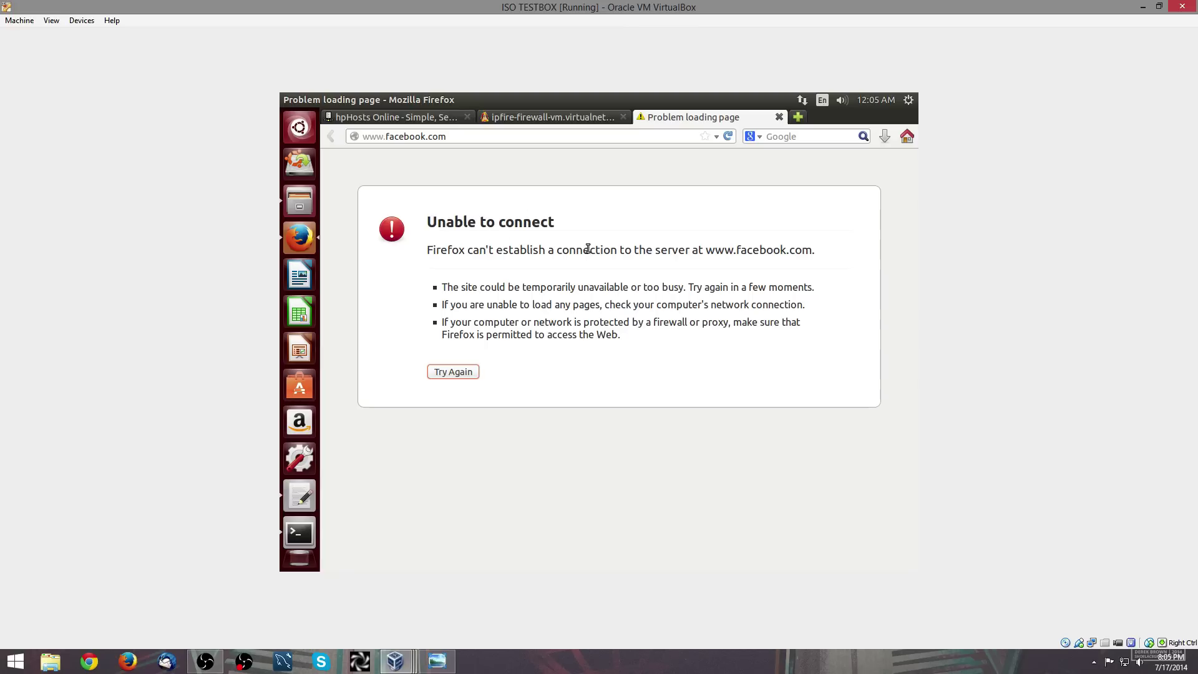
- Load google.com in the same tab to check access to a site without a host entry
key(ctrl+l)
text(google.com)
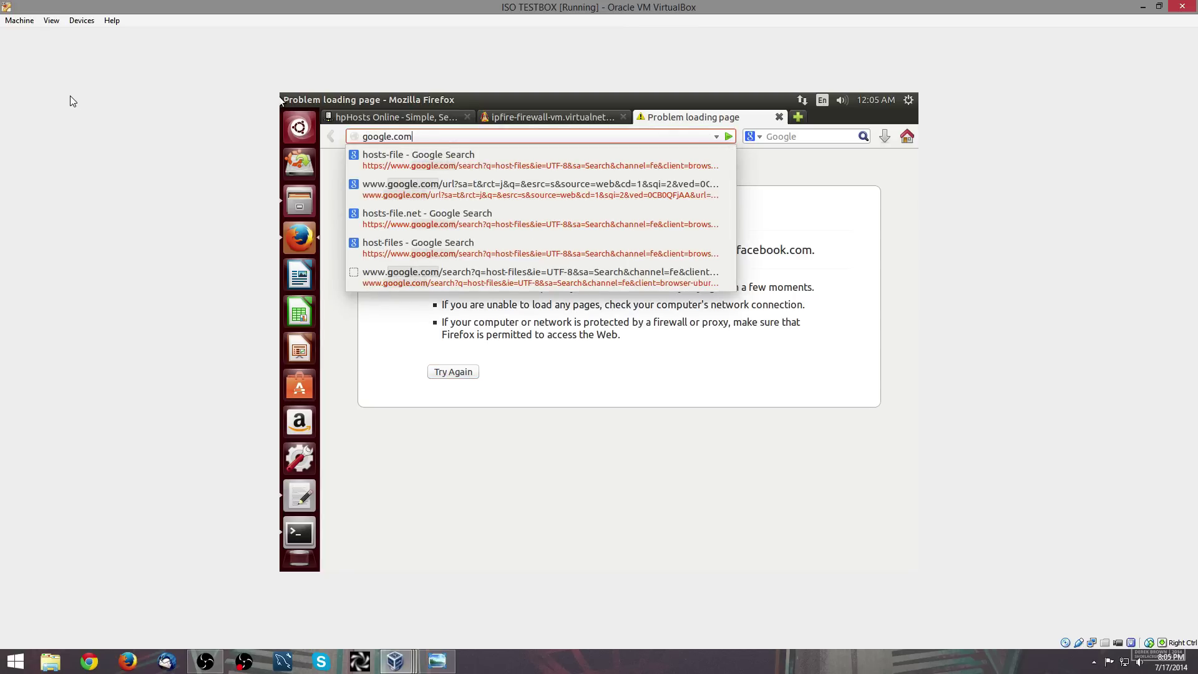
key(Return)
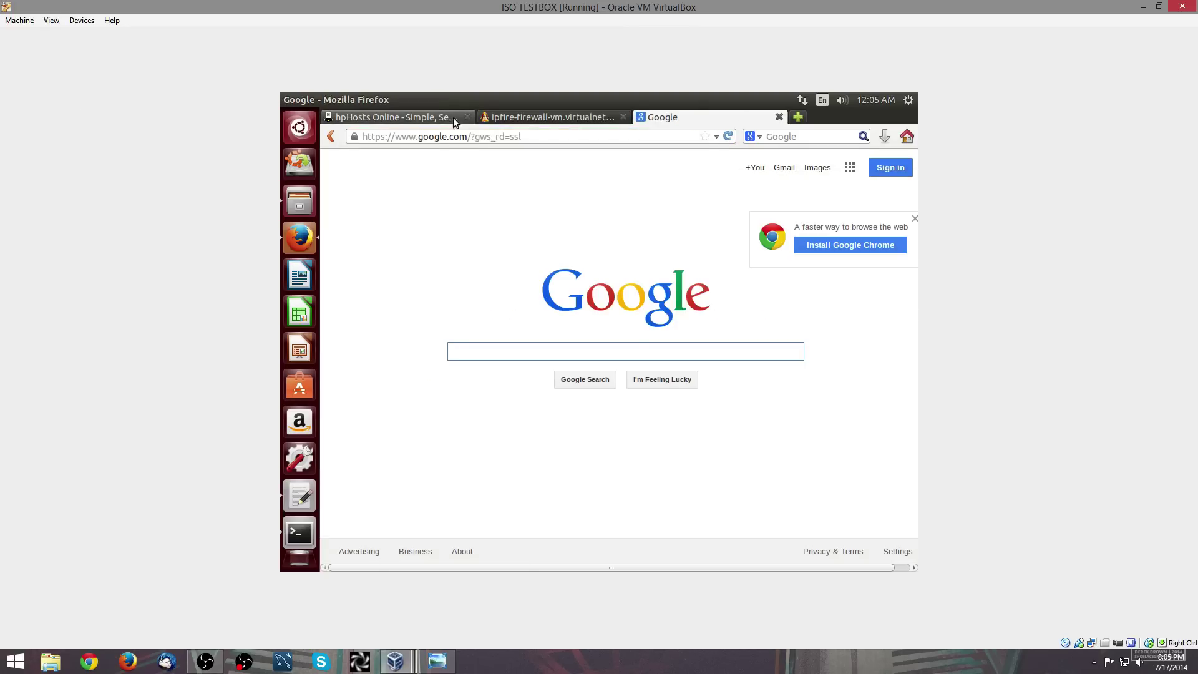
- Close the test page and remove the www facebook.com entry from the current hosts
click(779, 117)
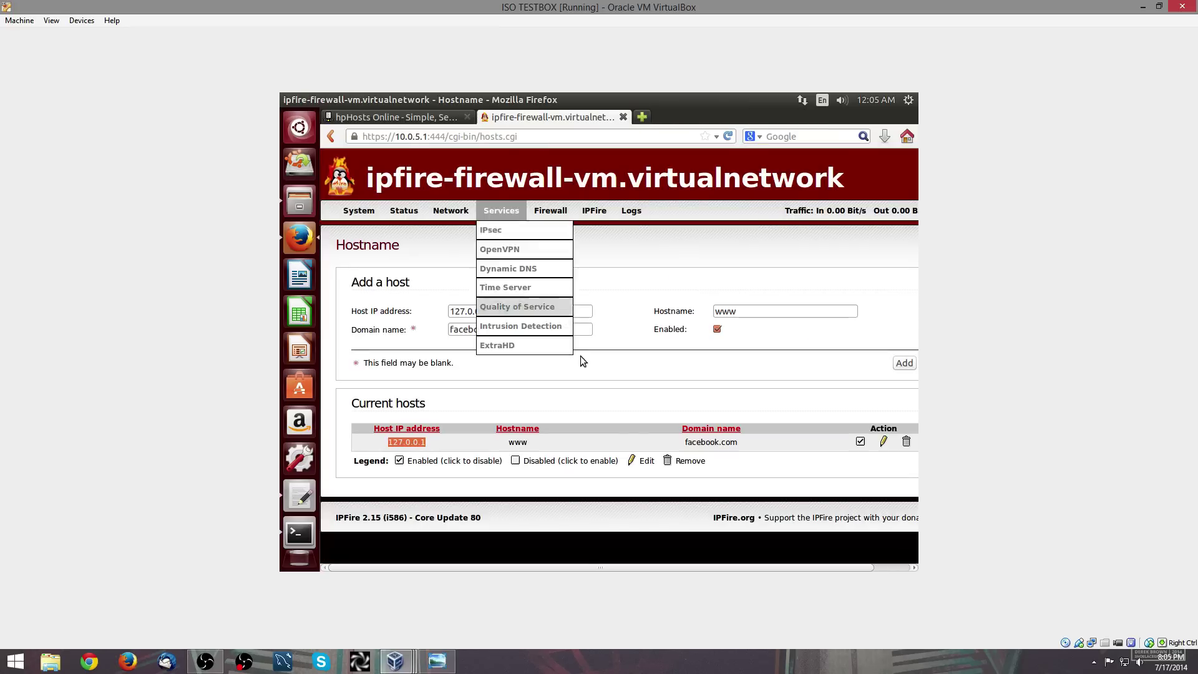
click(906, 442)
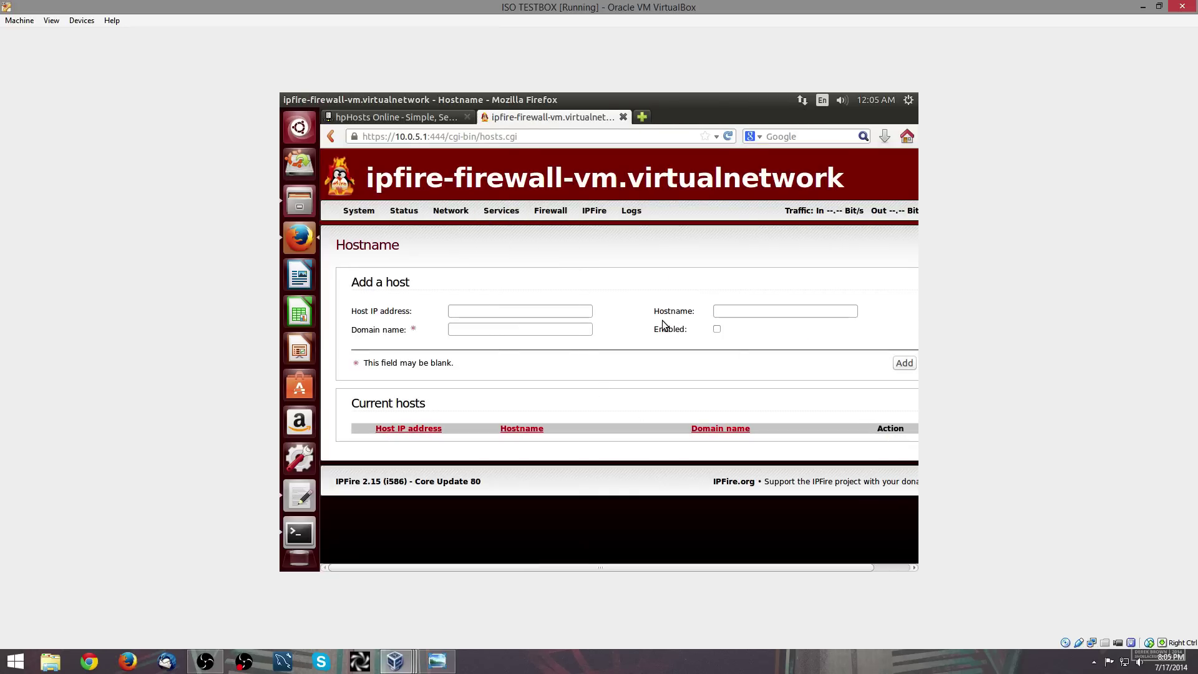
- Review the hpHosts download page and read through its site classification explanations
click(384, 117)
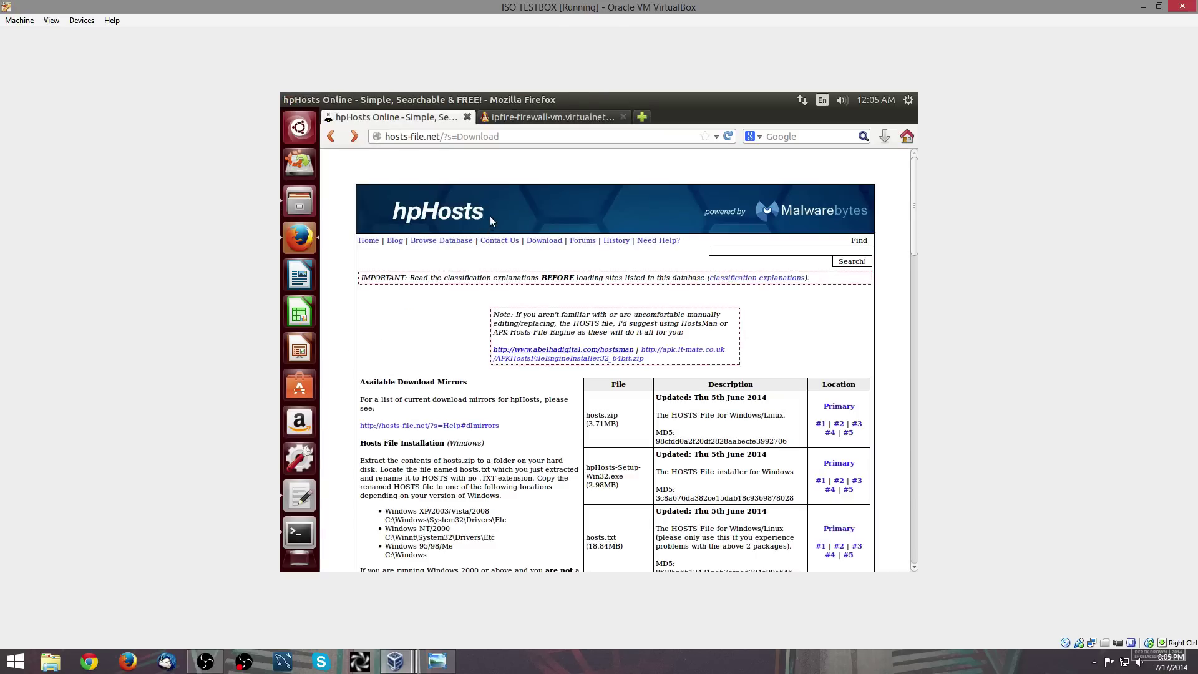
scroll(602, 325, down, 3)
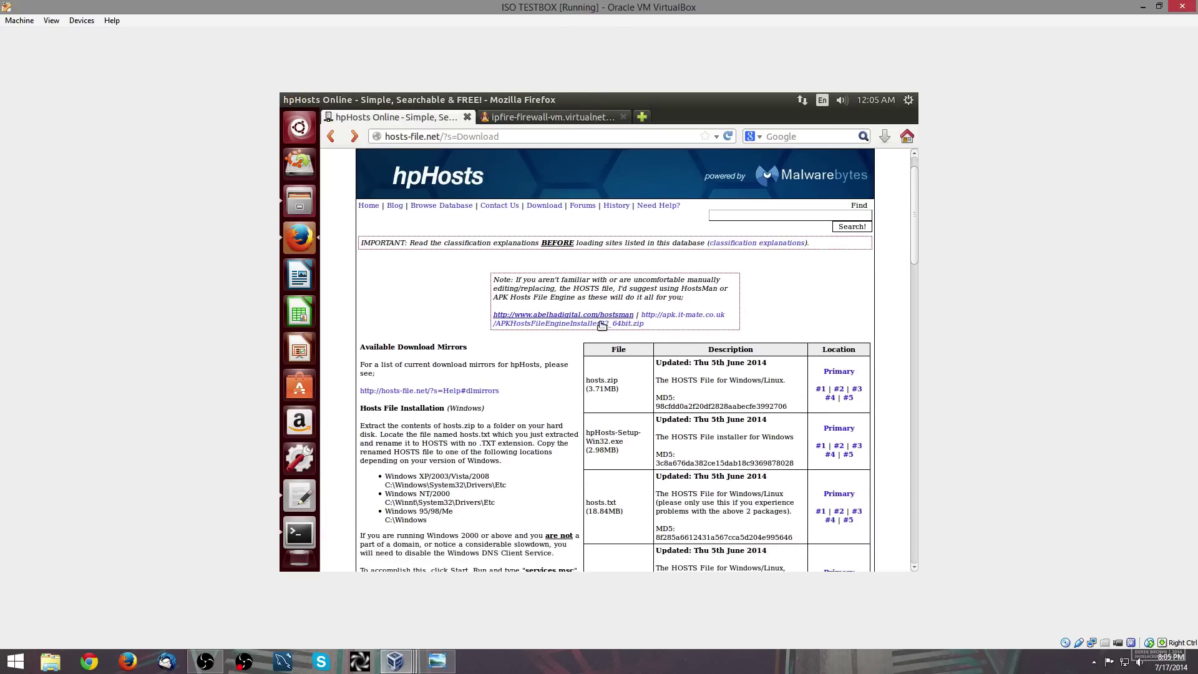
scroll(600, 321, down, 3)
scroll(477, 294, up, 3)
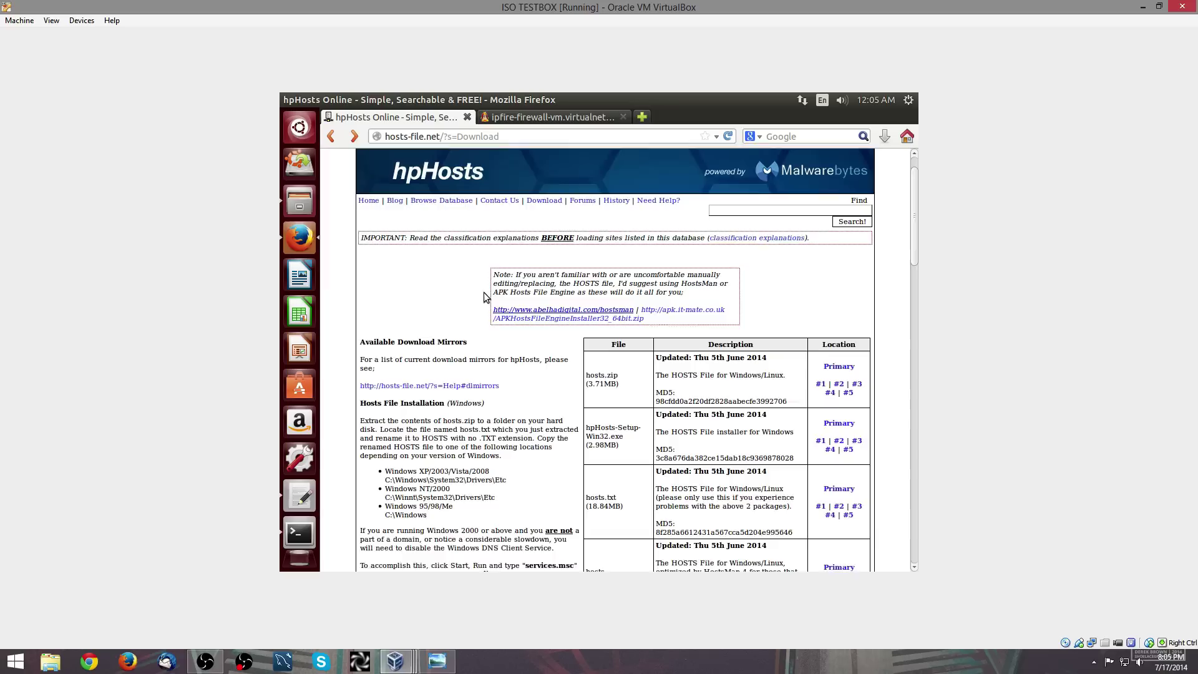
scroll(485, 297, up, 2)
click(729, 278)
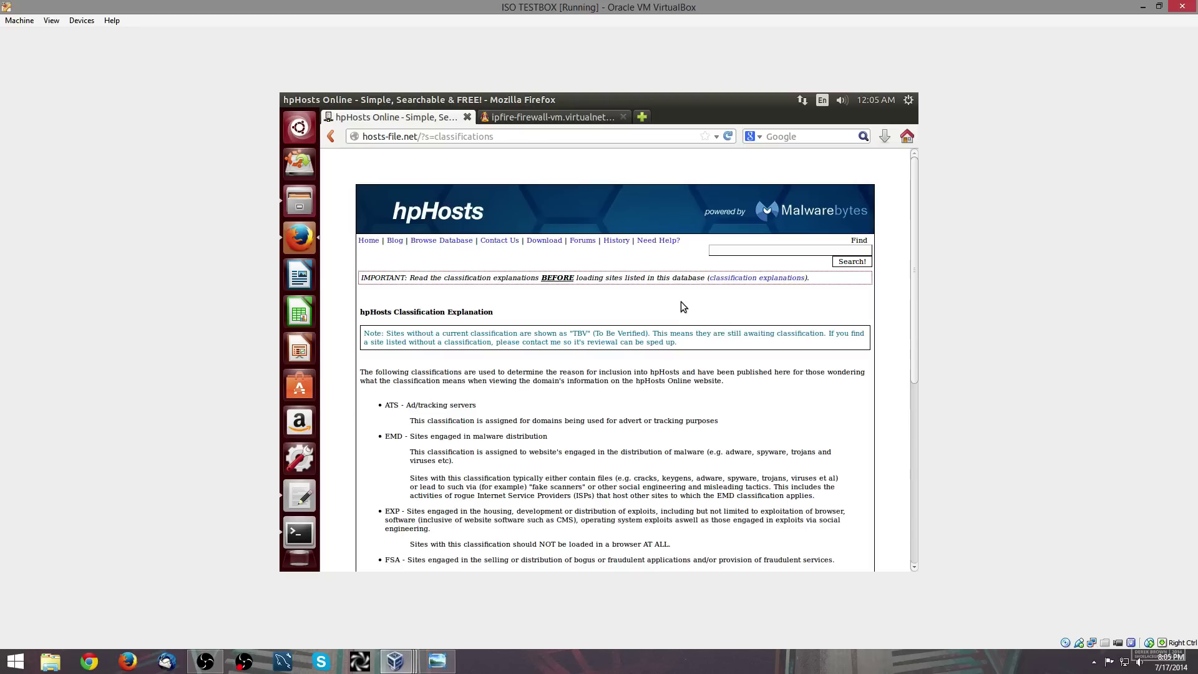
scroll(630, 343, down, 3)
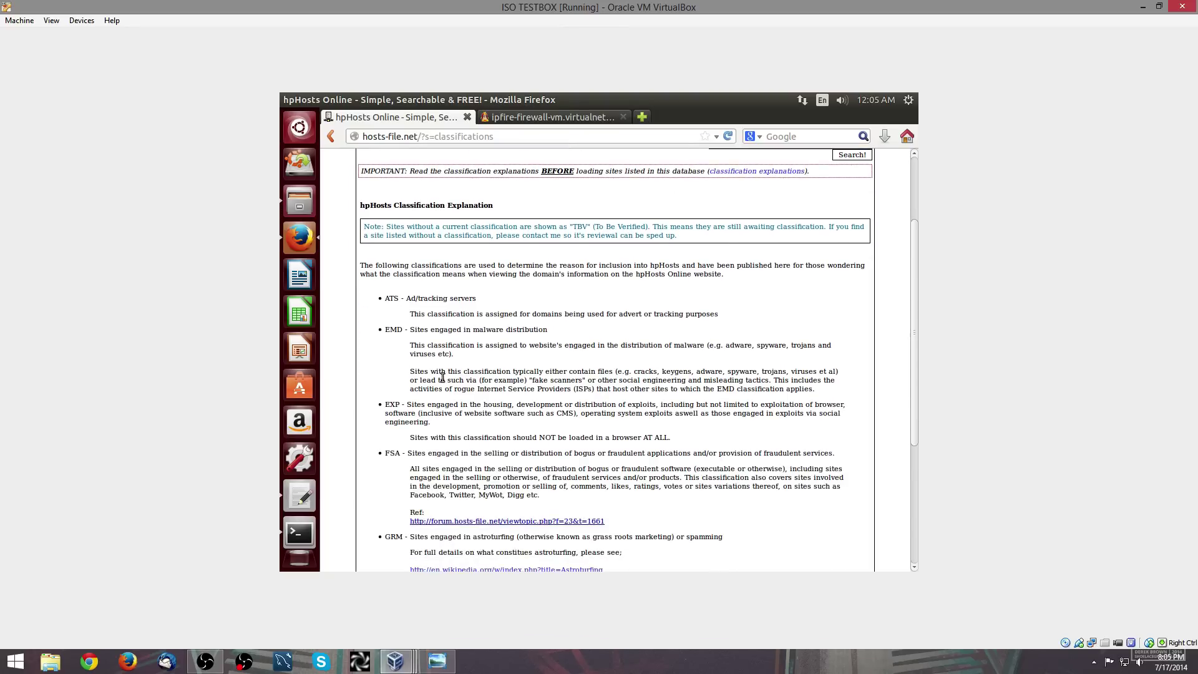
scroll(433, 410, down, 6)
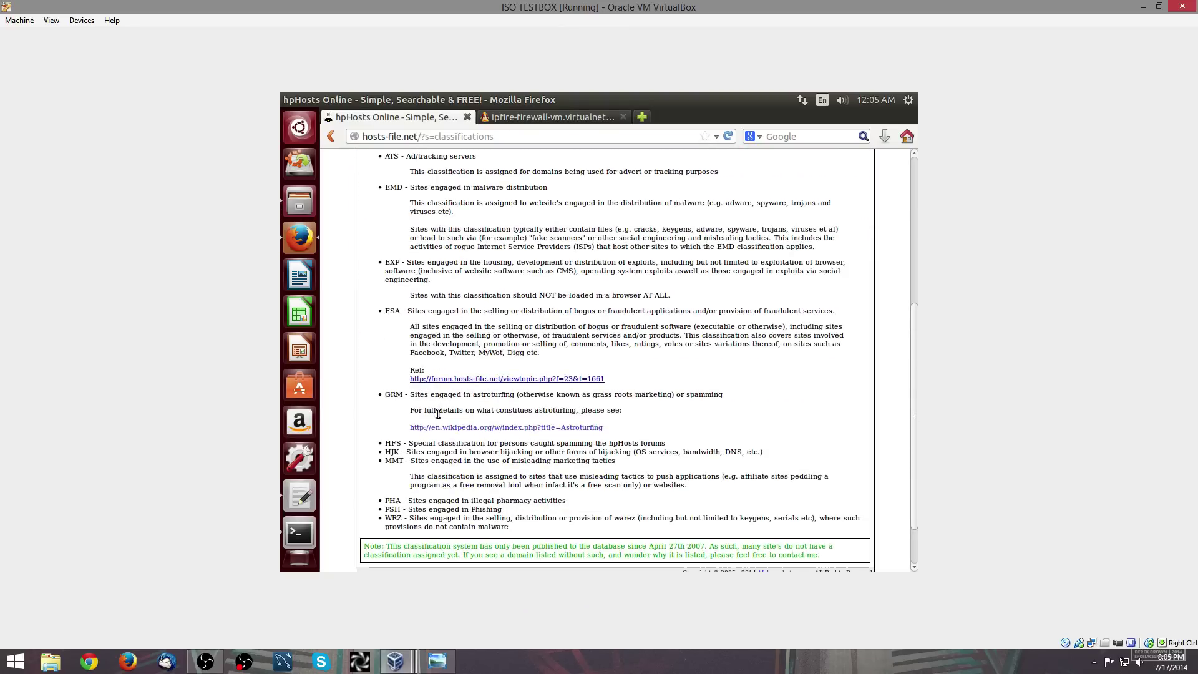
scroll(437, 418, up, 8)
- Return to the hpHosts download page and open the ad_servers.asp list from location 1
click(331, 136)
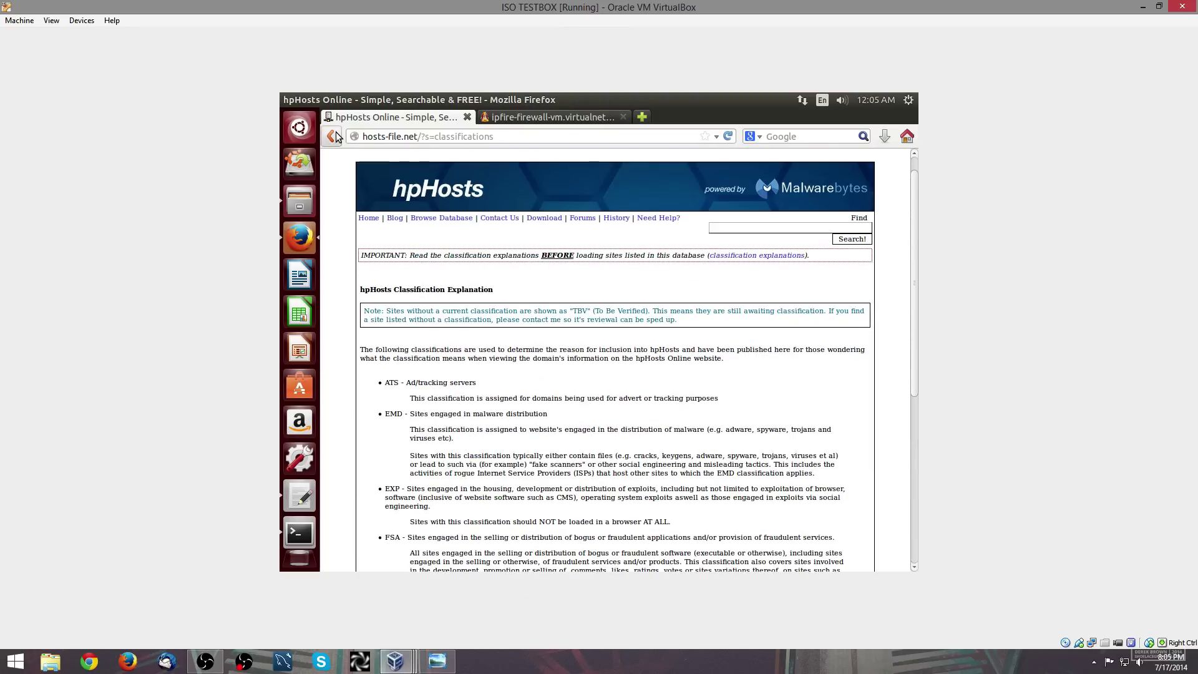
scroll(747, 407, down, 7)
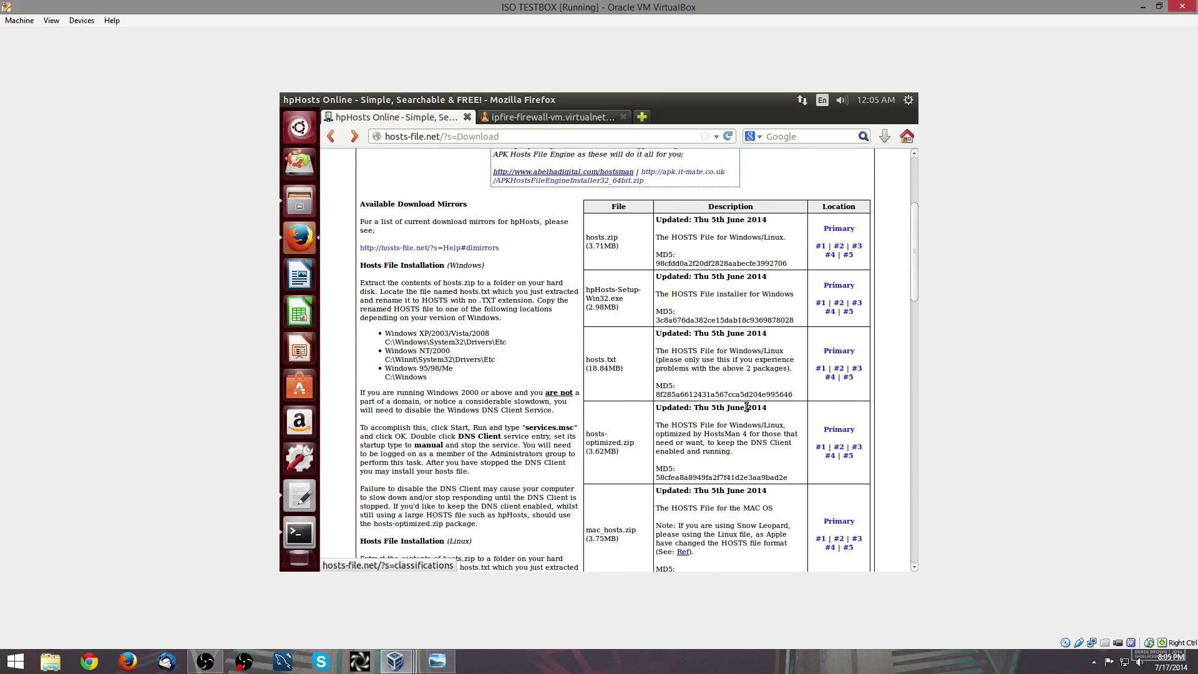
scroll(746, 407, down, 4)
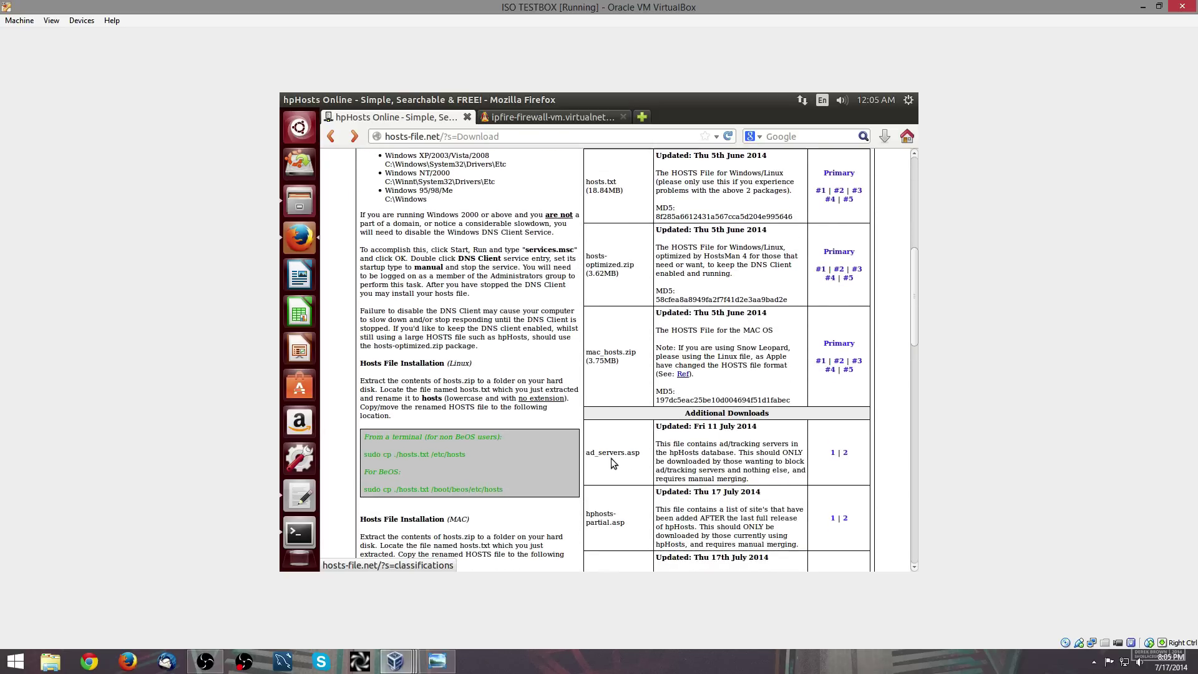
click(833, 454)
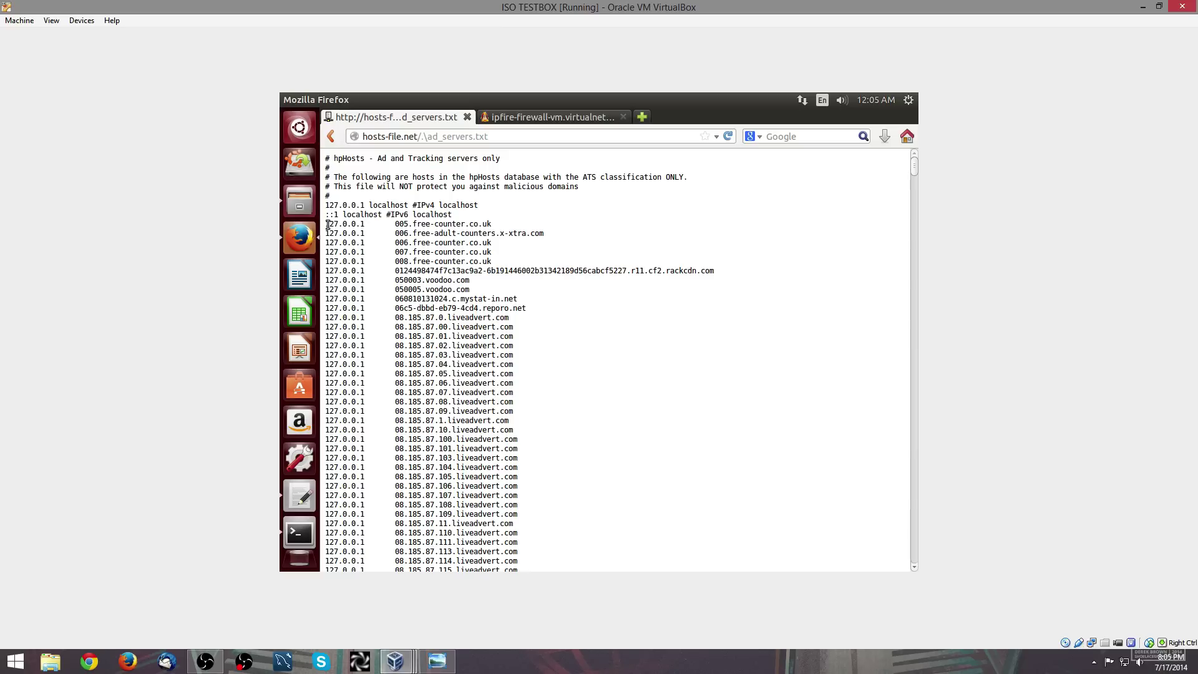
- Copy all ad server entries from 005.free-counter.co.uk through _thums.ero-advertising.com, leaving out the closing comment line
mouse_move(327, 225)
mouse_down()
mouse_move(502, 234)
mouse_move(325, 226)
mouse_up()
drag(915, 172, 912, 565)
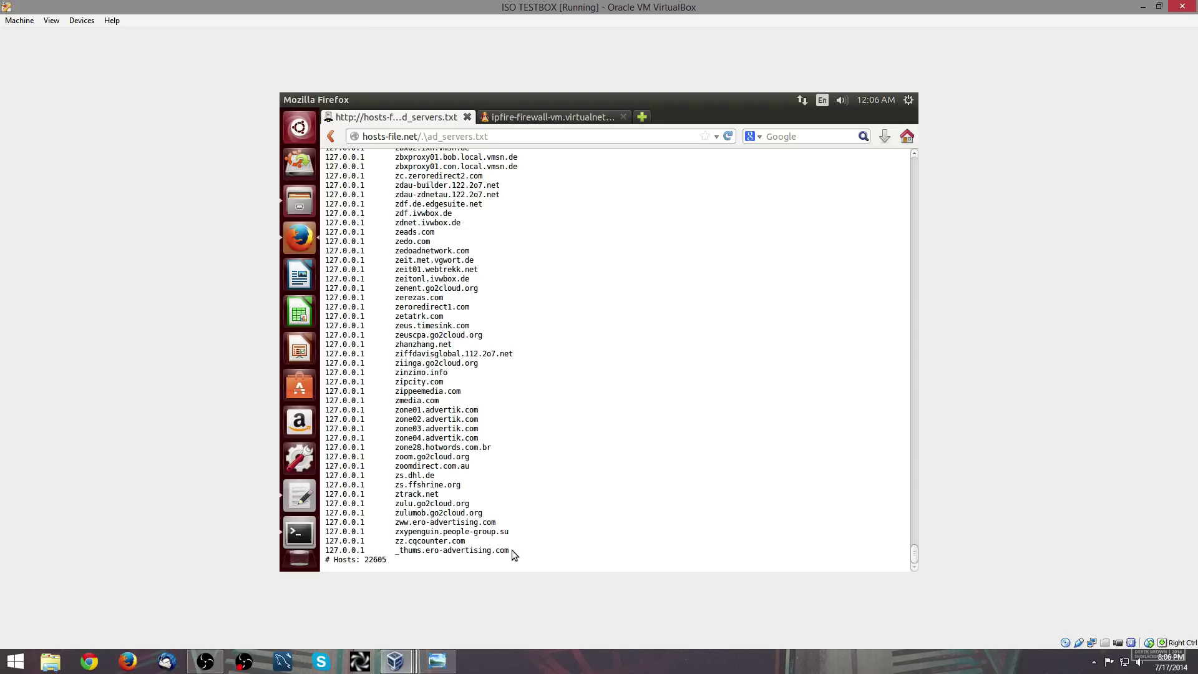
key(ctrl+a)
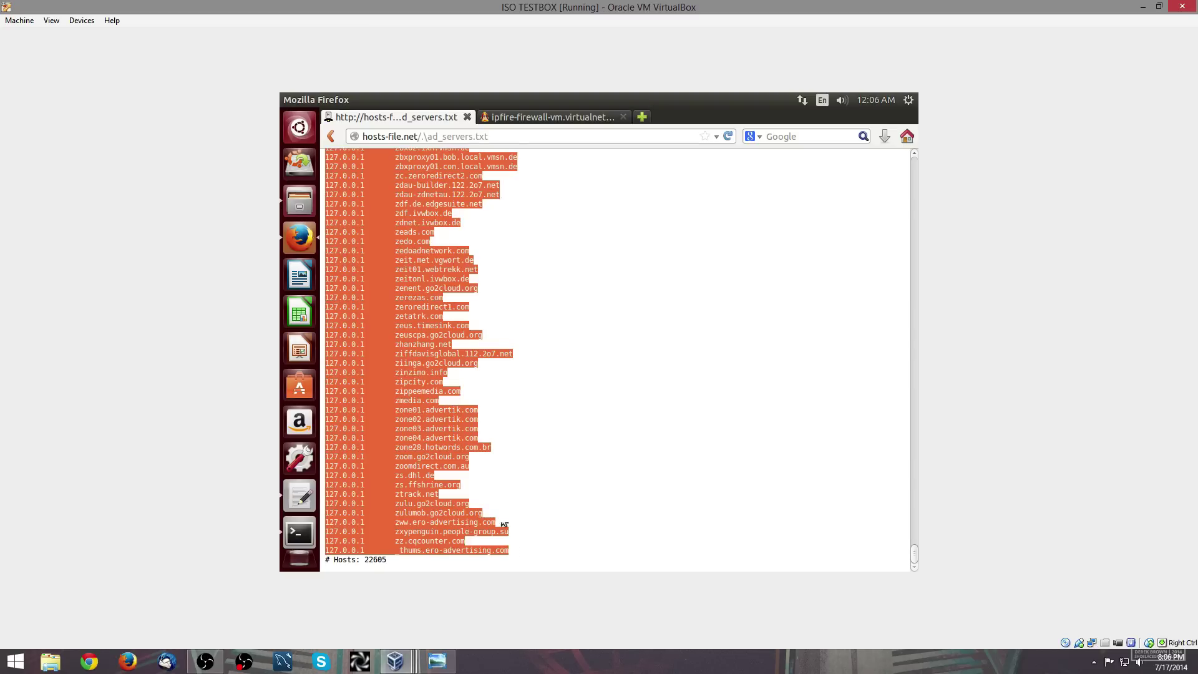
right_click(408, 330)
click(436, 339)
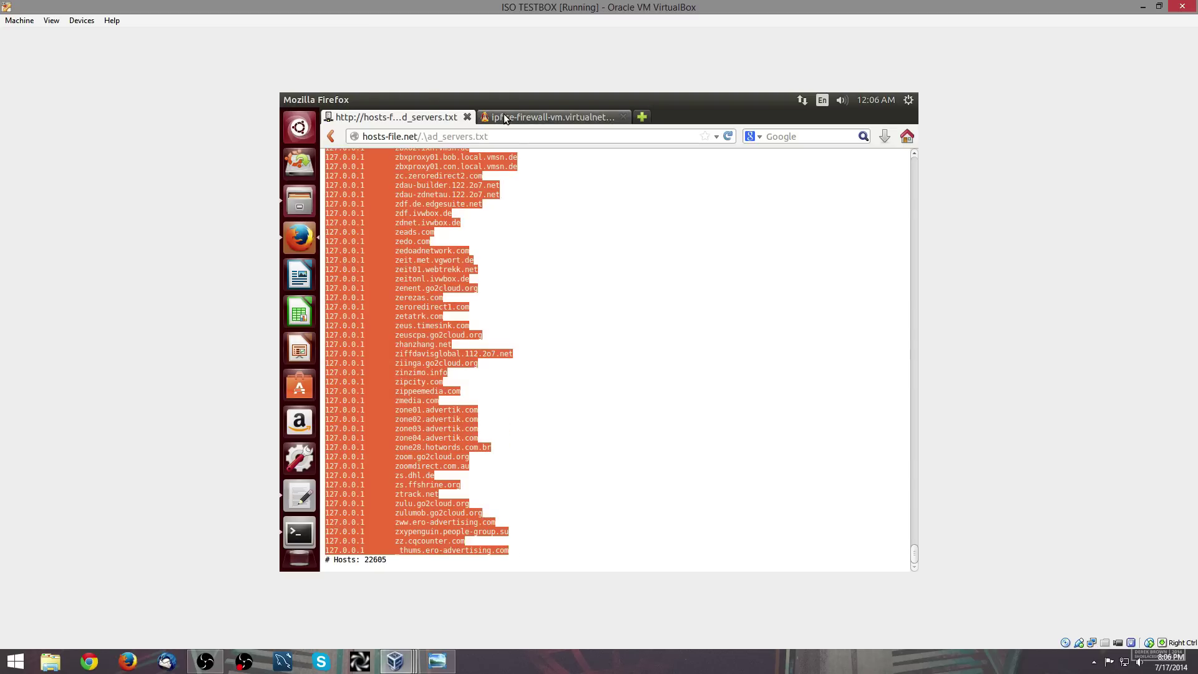
- Enable SSH Access in the IPFire remote access settings and save the change
click(537, 117)
mouse_move(404, 212)
mouse_move(359, 213)
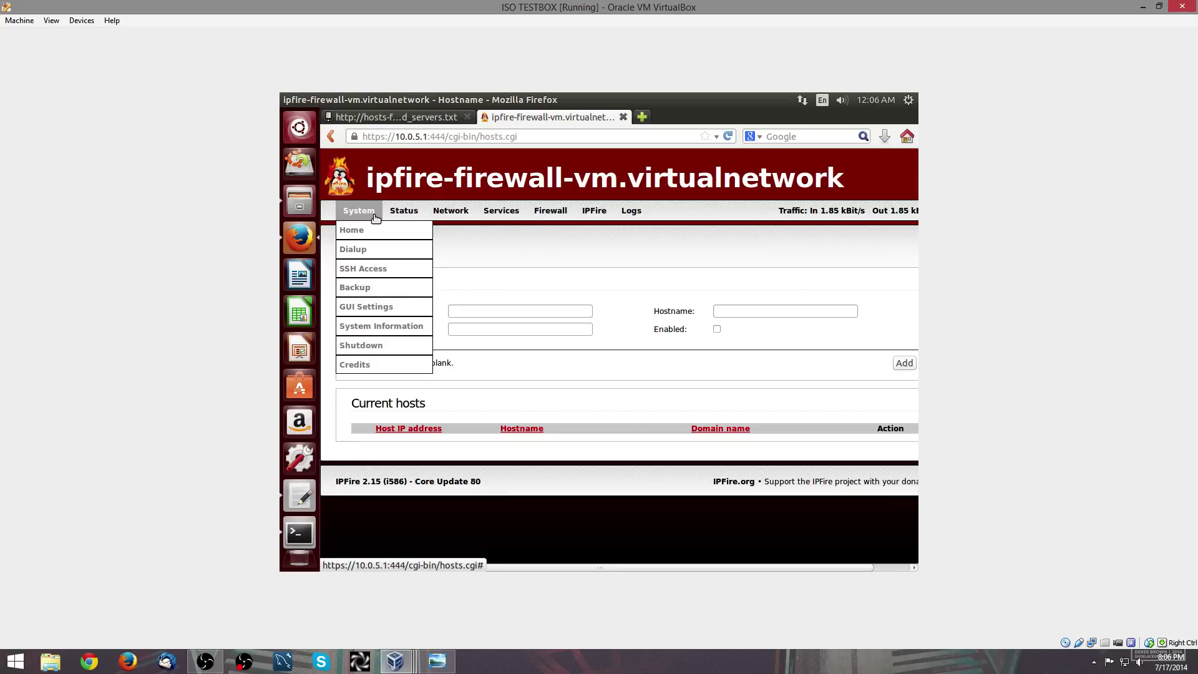
click(372, 276)
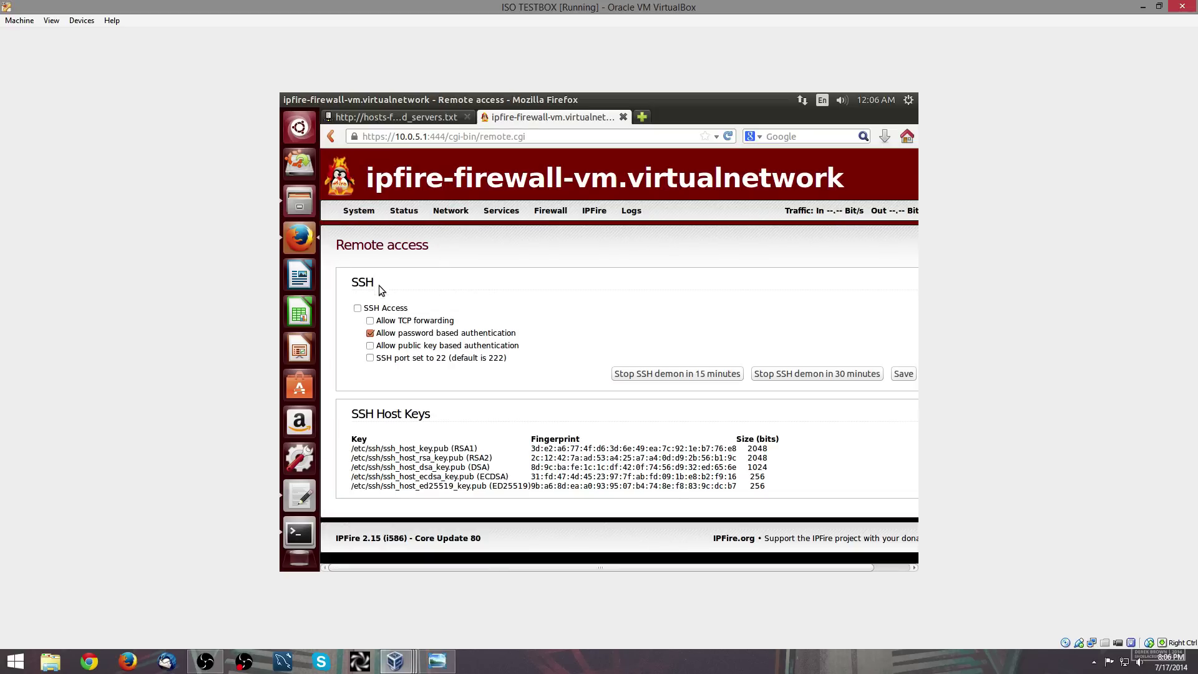
click(358, 309)
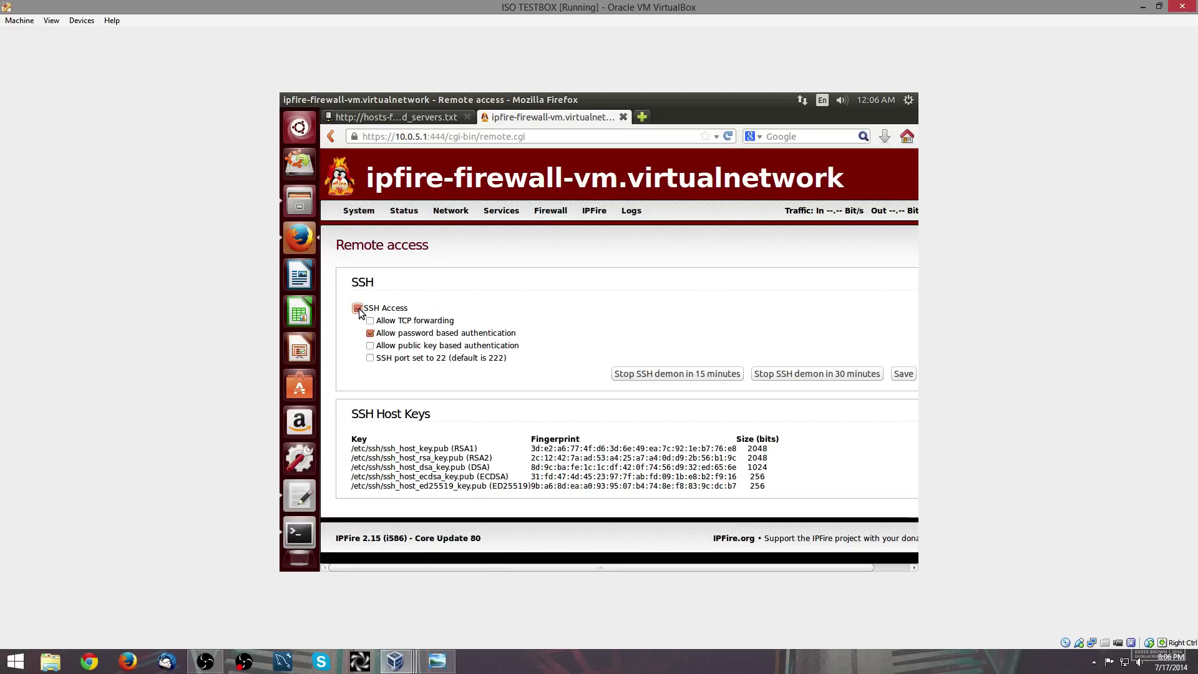
click(902, 379)
click(301, 535)
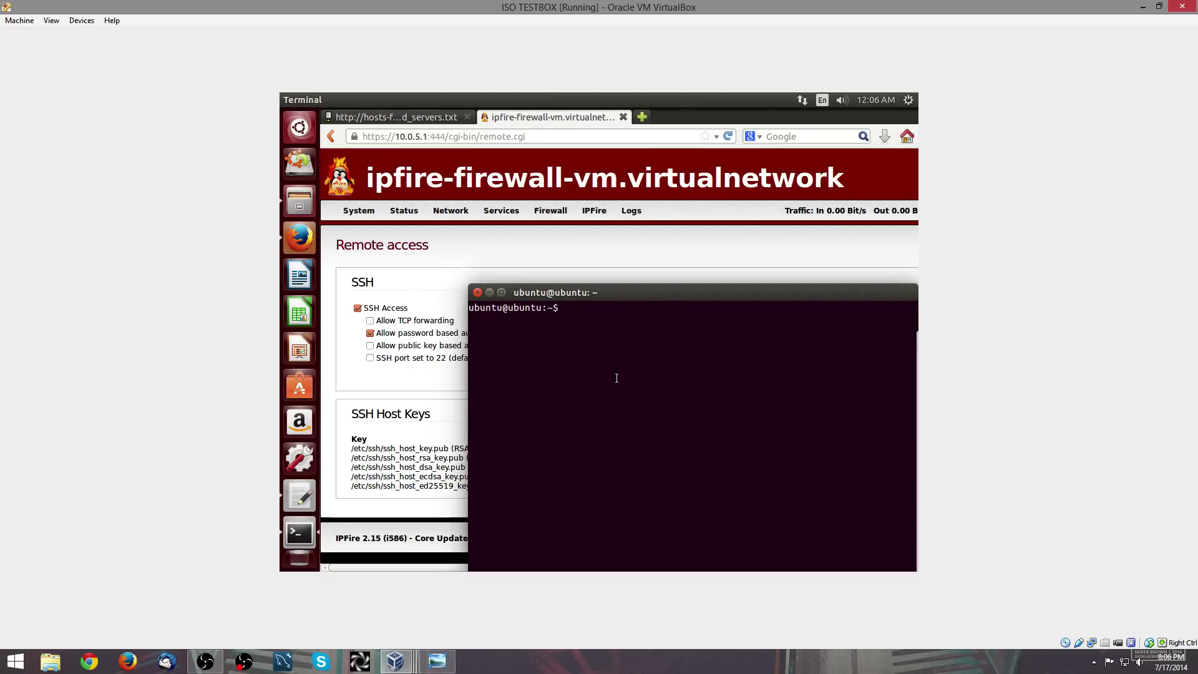
text(ssh root@)
text(10.0.5.1 -p 222)
key(Return)
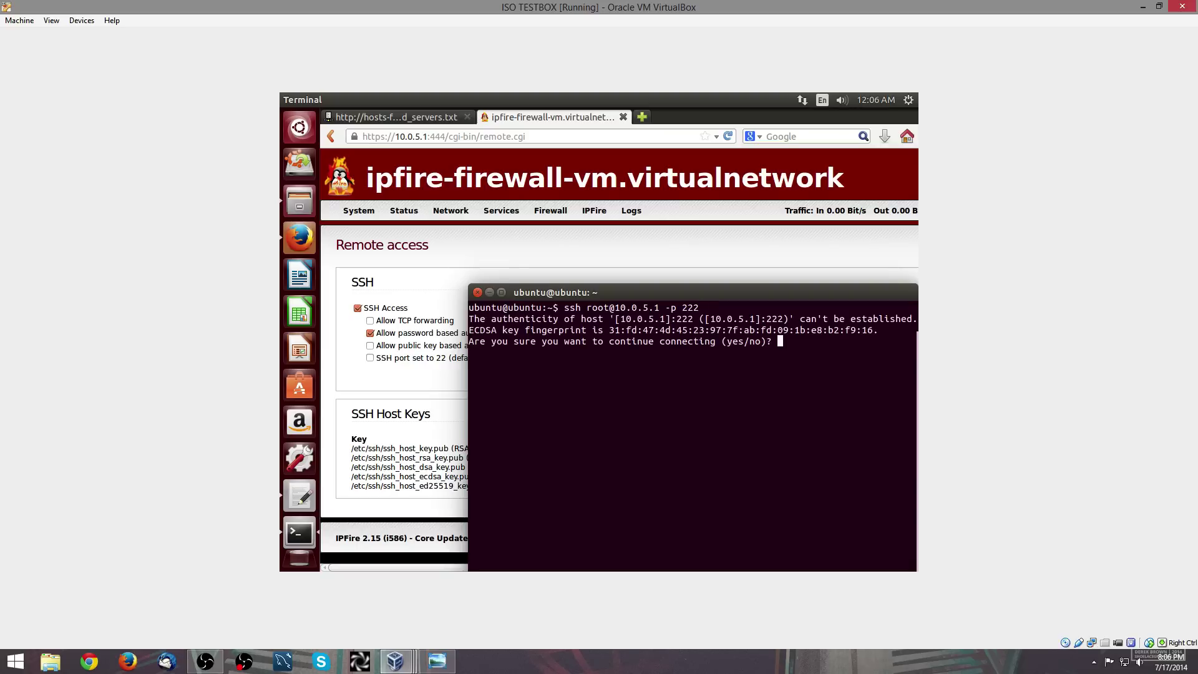
text(yes)
key(Return)
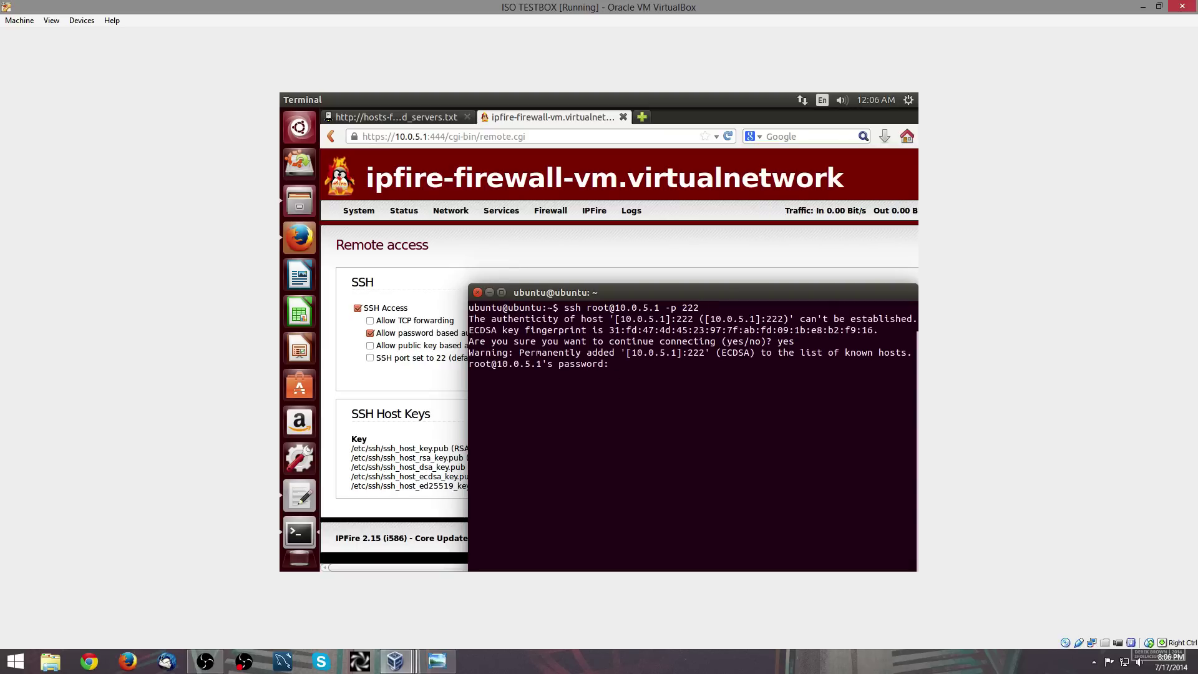
key(Return)
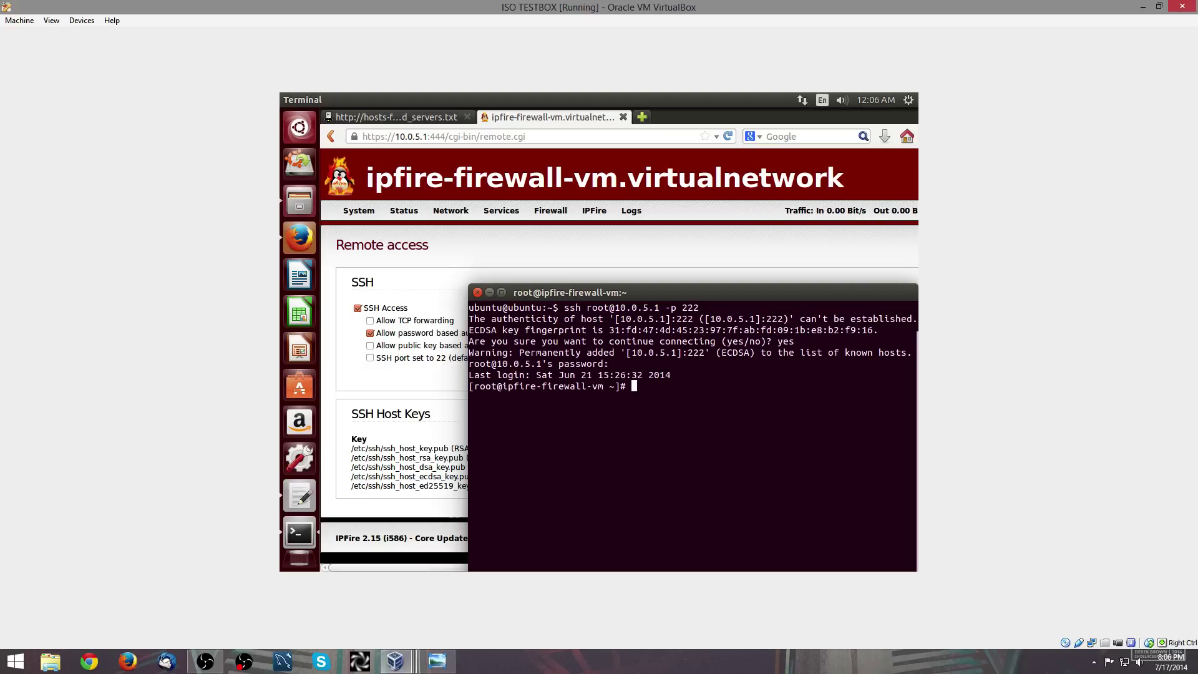
- Open the firewall's /etc/hosts file in nano
text(nano /etc/hosts)
key(Return)
- Examine the localhost, firewall and gateway entries in the hosts file line by line
key(Down)
key(Down)
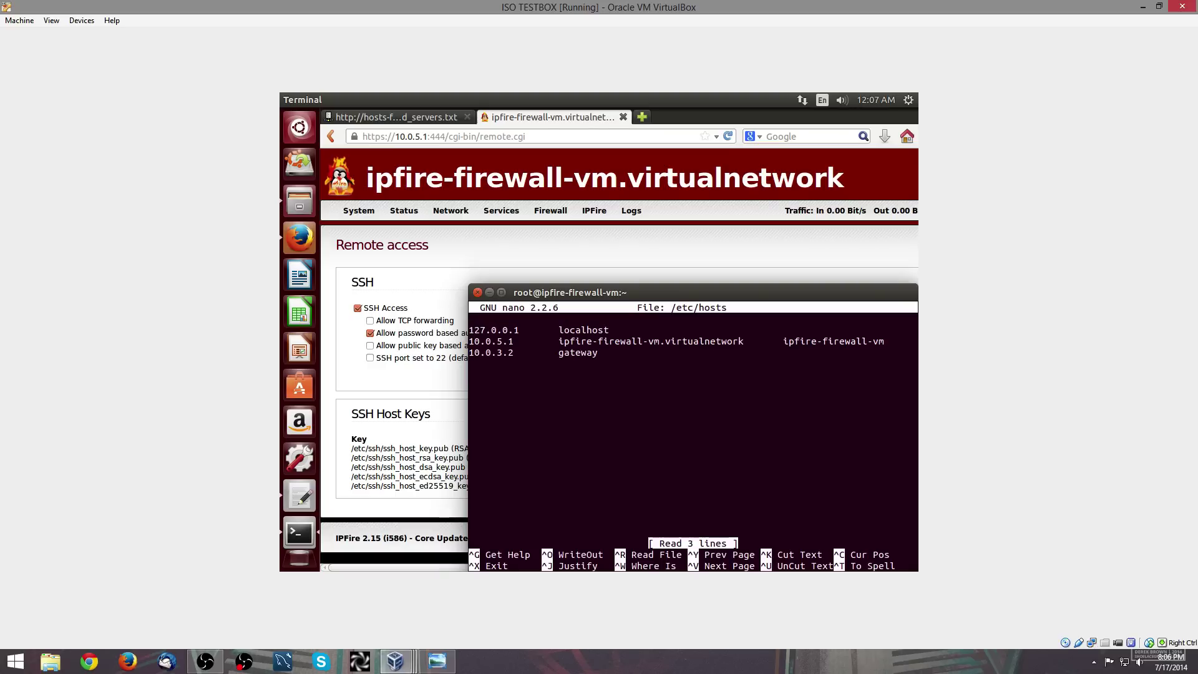
key(Down)
key(Up)
key(Up)
key(Up)
key(Down)
key(Down)
key(Down)
key(Up)
key(Up)
key(Up)
key(Right)
key(Right)
key(Right)
key(Right)
key(Right)
key(Right)
key(Right)
key(Right)
key(Right)
key(Right)
key(Right)
key(Right)
key(Right)
key(Down)
key(Down)
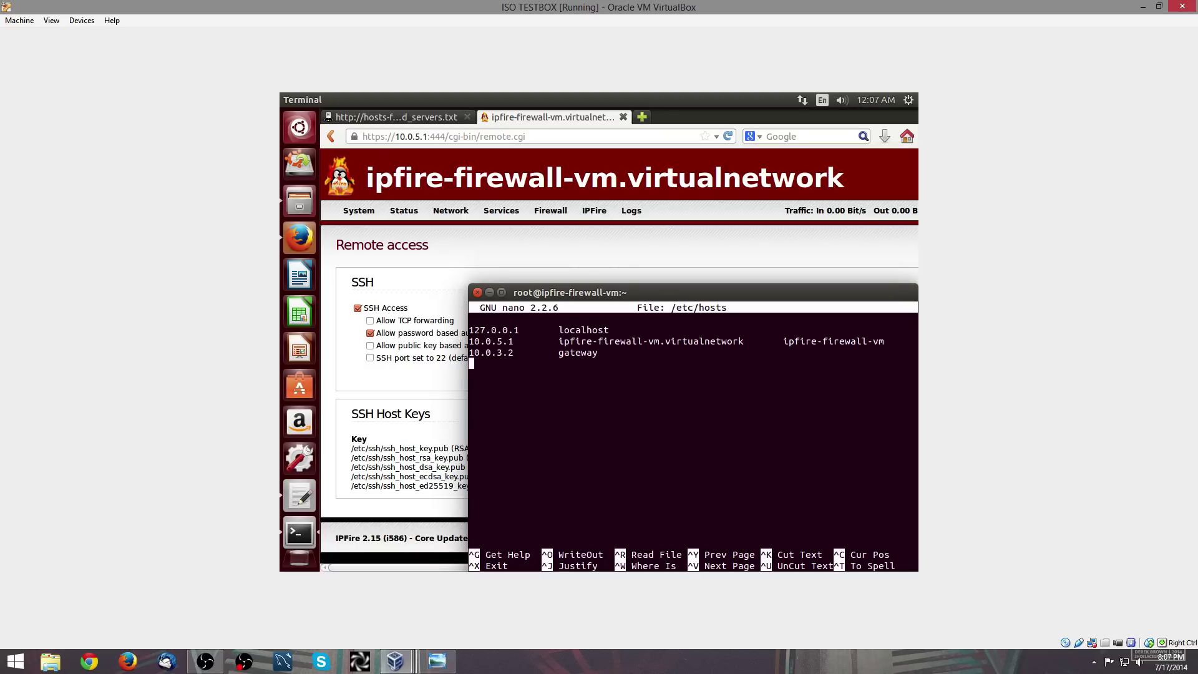
key(Up)
key(Up)
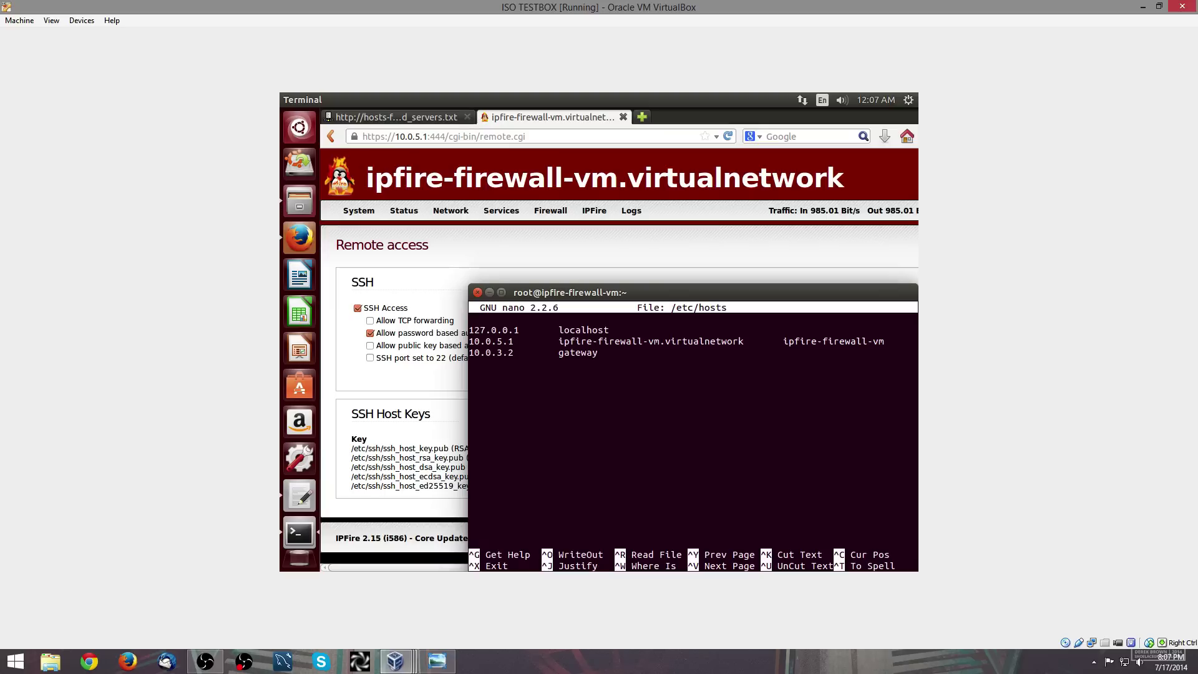
key(Up)
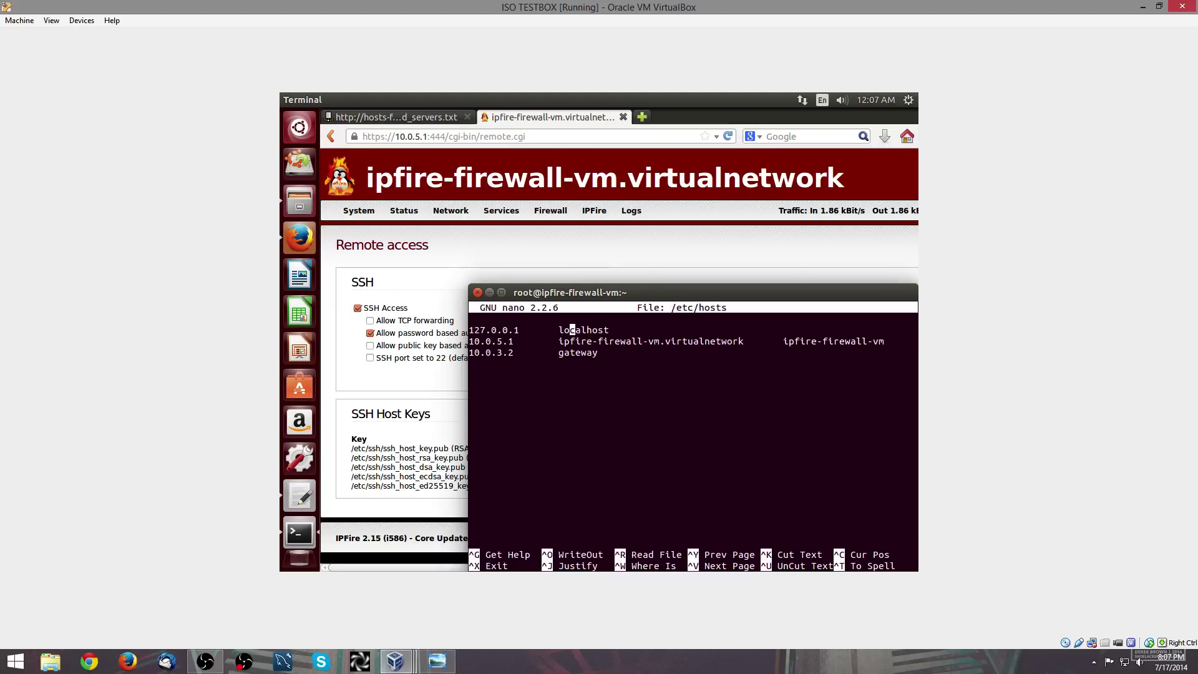
- Try to paste the copied ad server list on the empty line below the gateway entry in the hosts file
key(Down)
key(Left)
key(Left)
key(Left)
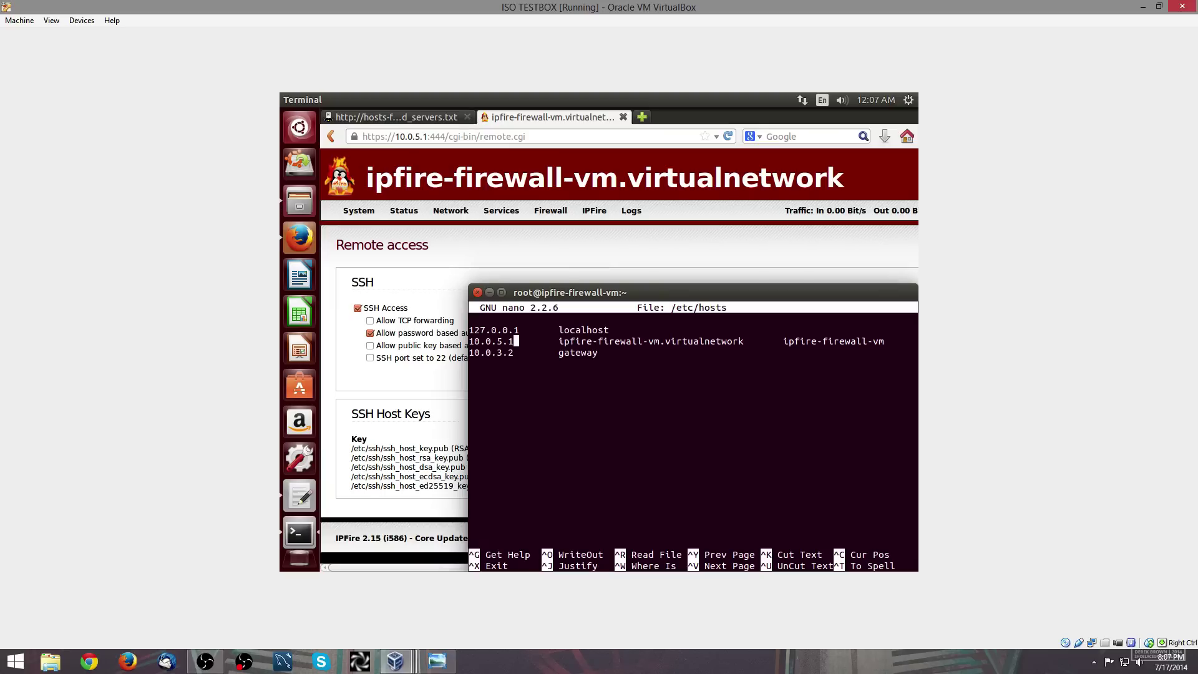
key(Up)
key(Down)
key(Down)
key(Down)
right_click(616, 418)
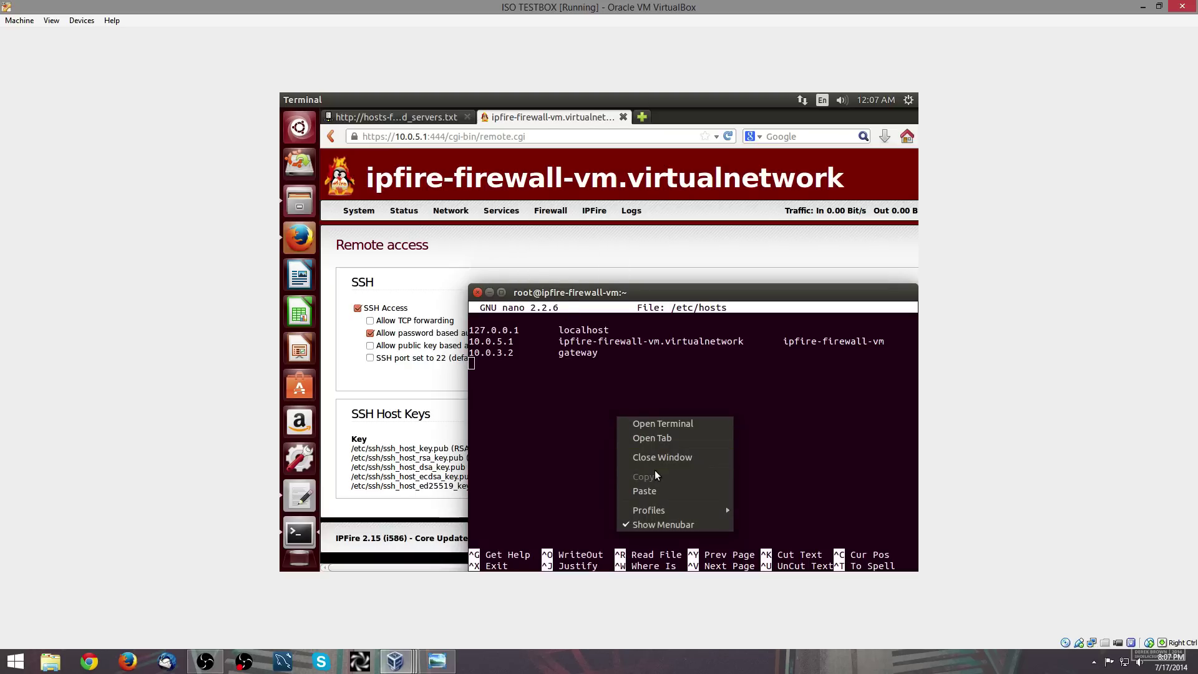
click(658, 491)
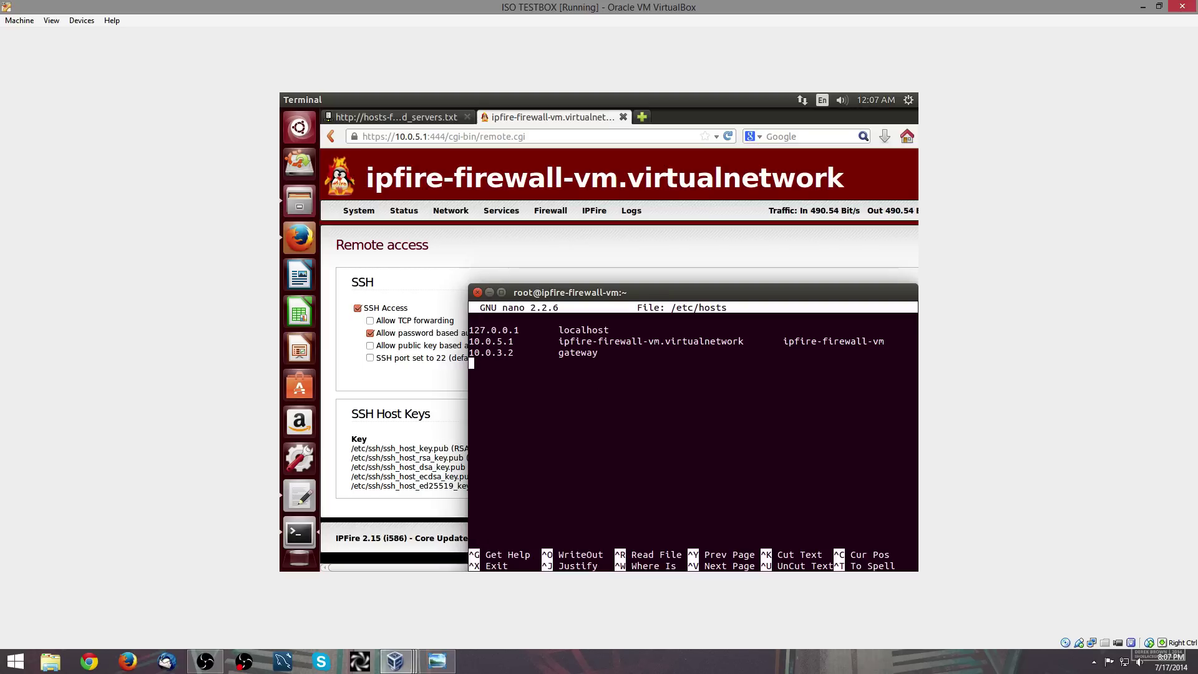
click(393, 117)
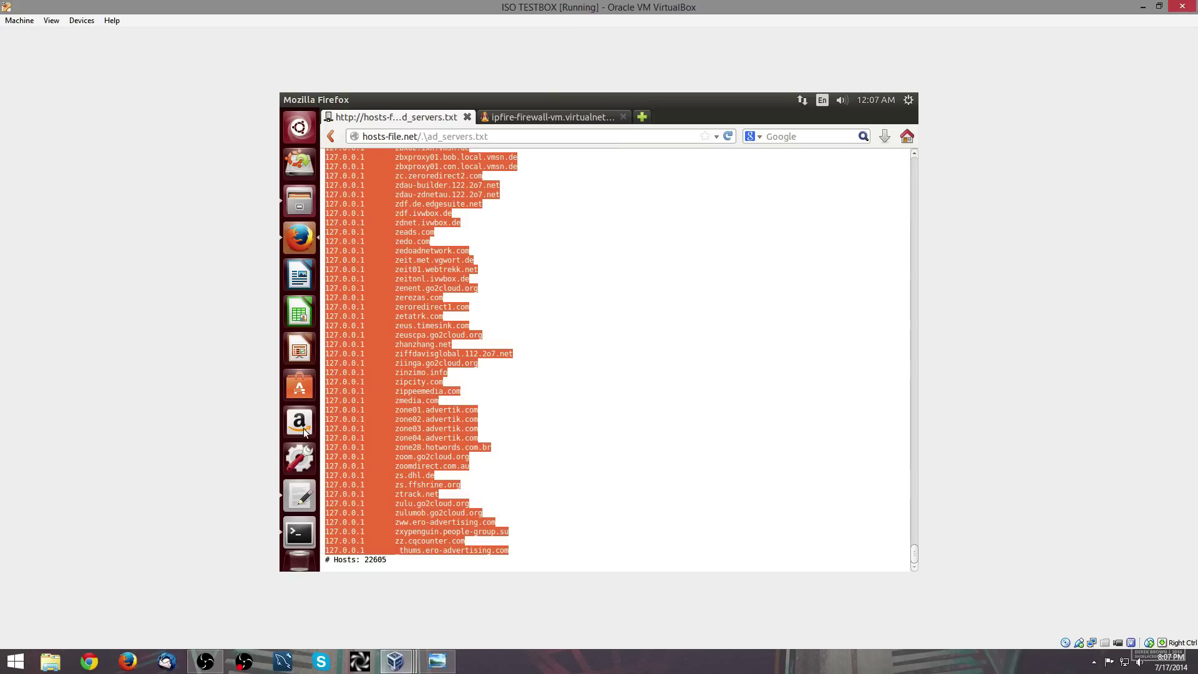
click(301, 529)
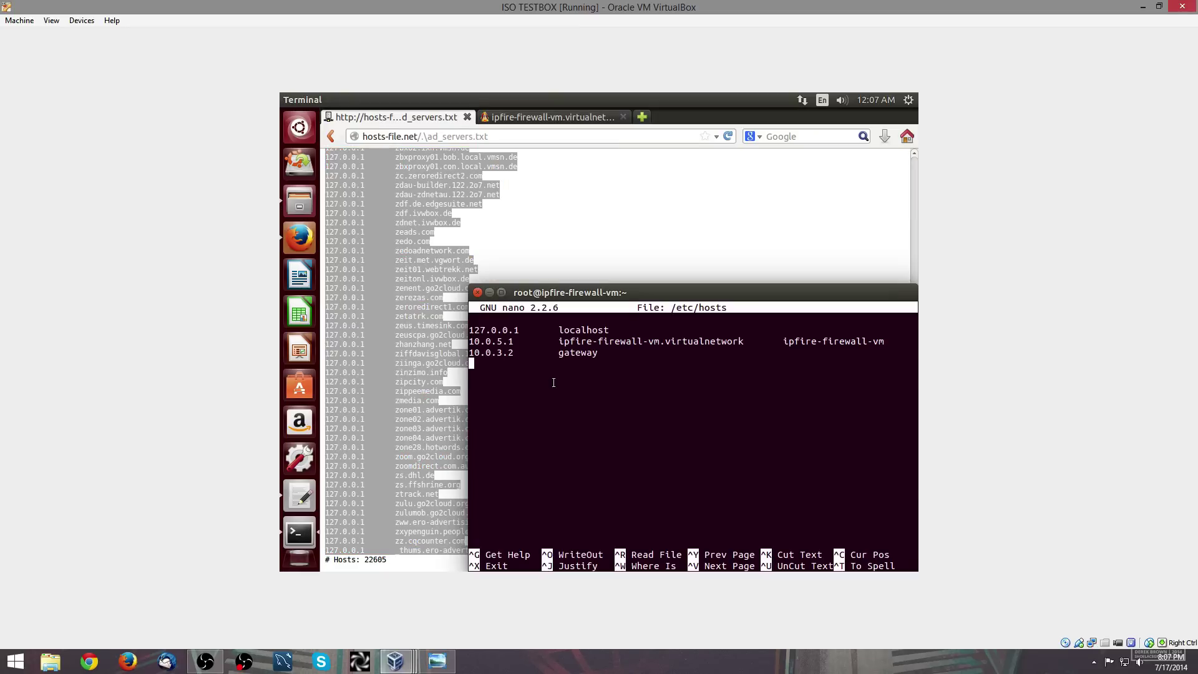
- Minimize the terminal, open the Firewall Rules page of the IPFire web interface and start a new rule
click(489, 292)
click(545, 116)
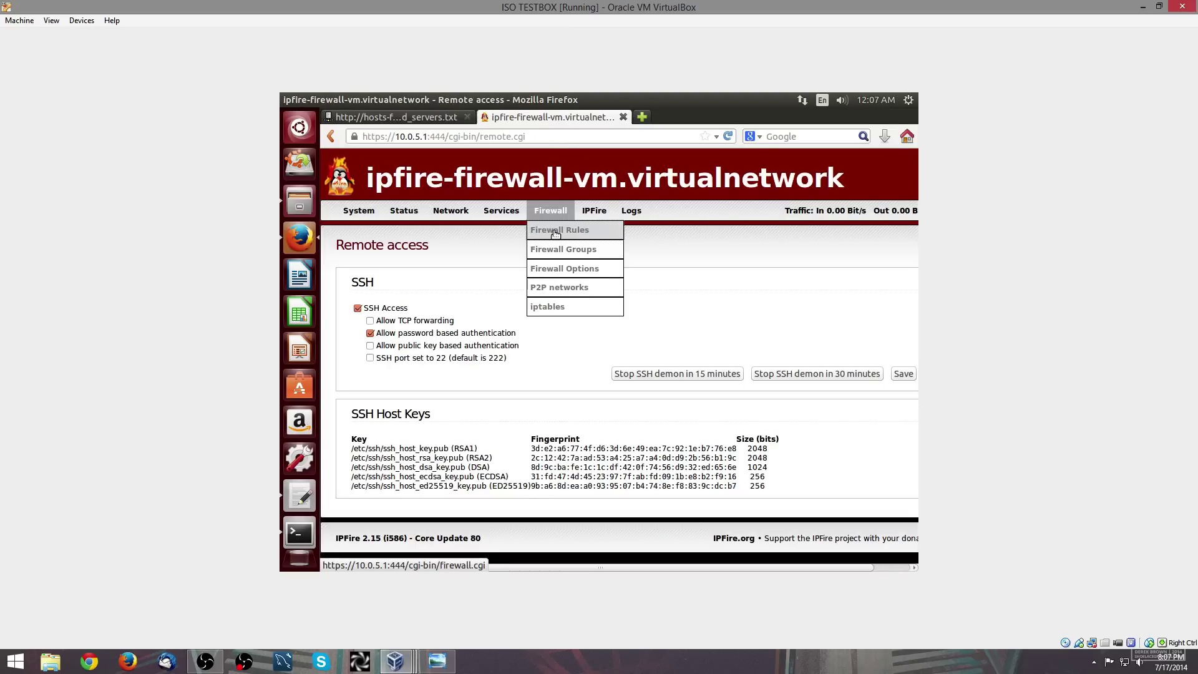
click(561, 229)
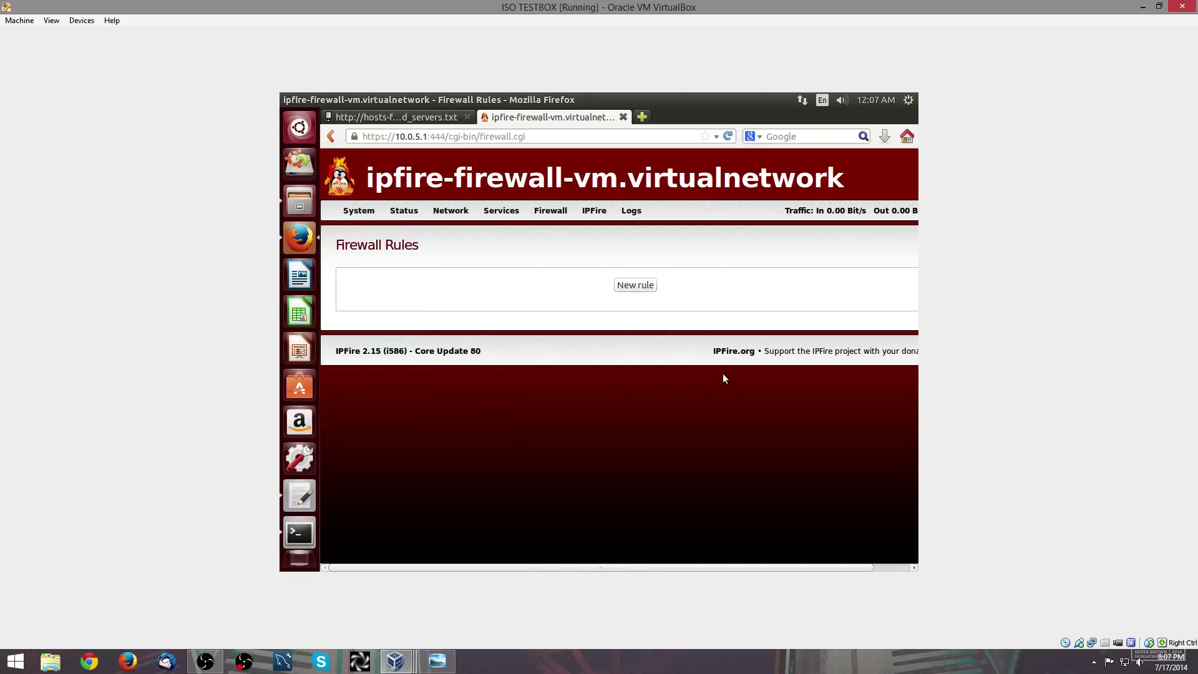
click(643, 284)
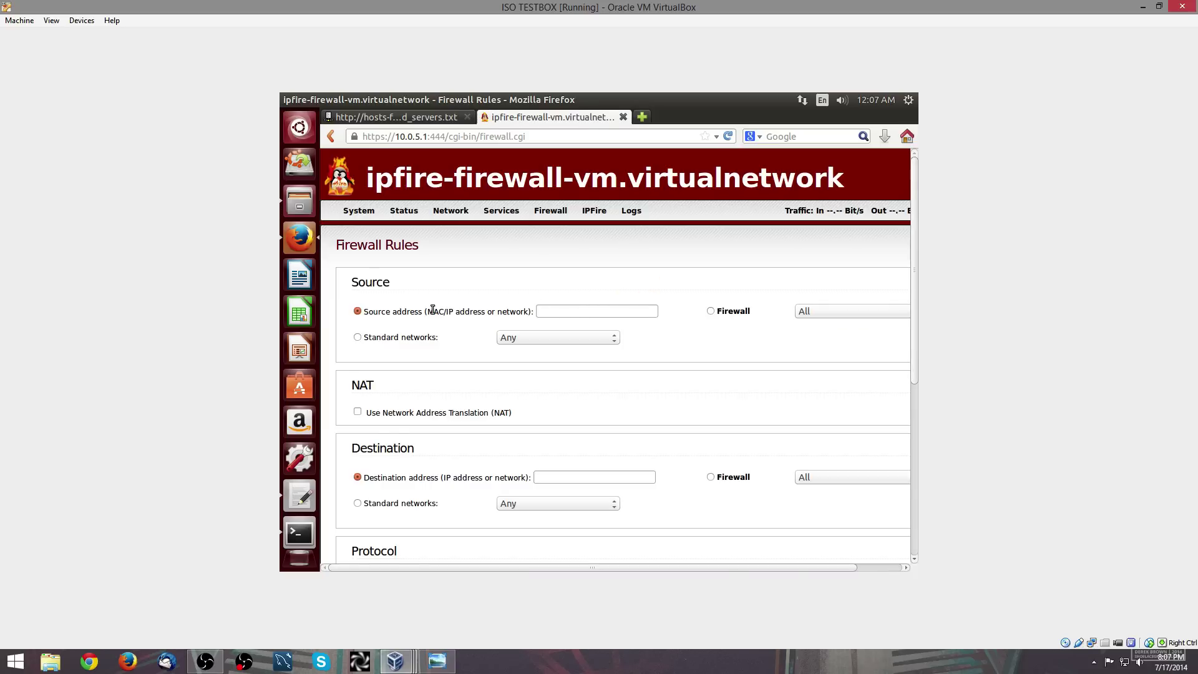
scroll(432, 309, down, 5)
- Consult the Firewall Settings reference picture and set the new rule's destination address to 10.0.5.1
click(437, 661)
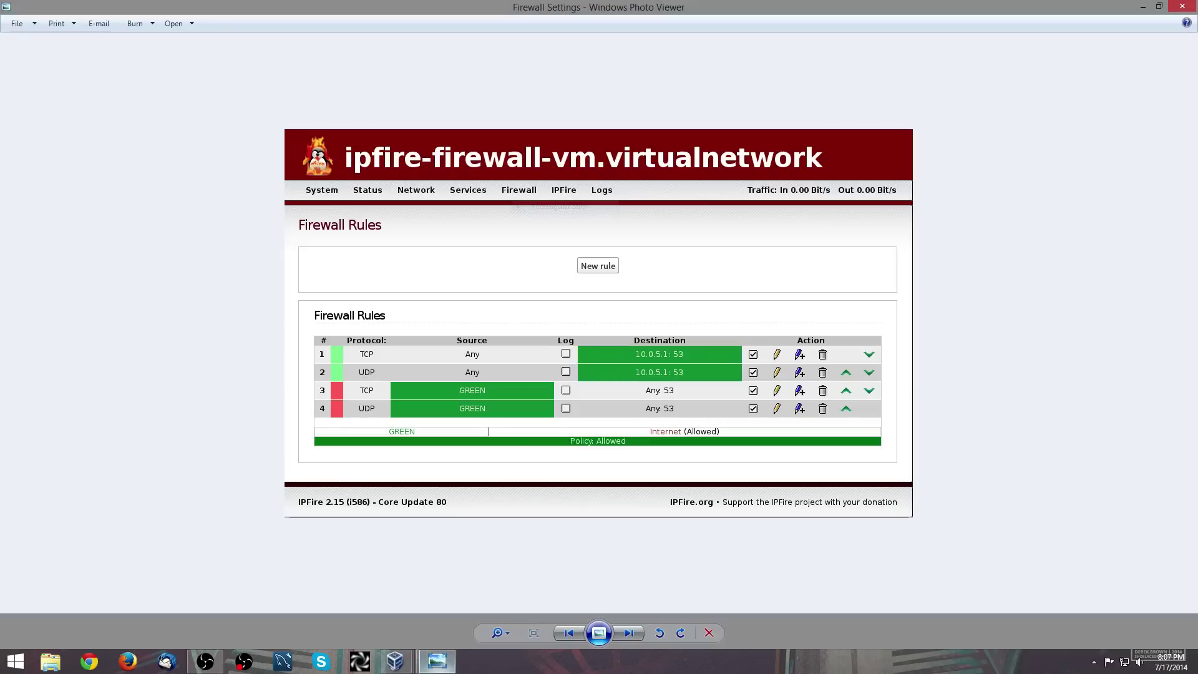
click(447, 669)
scroll(437, 262, up, 3)
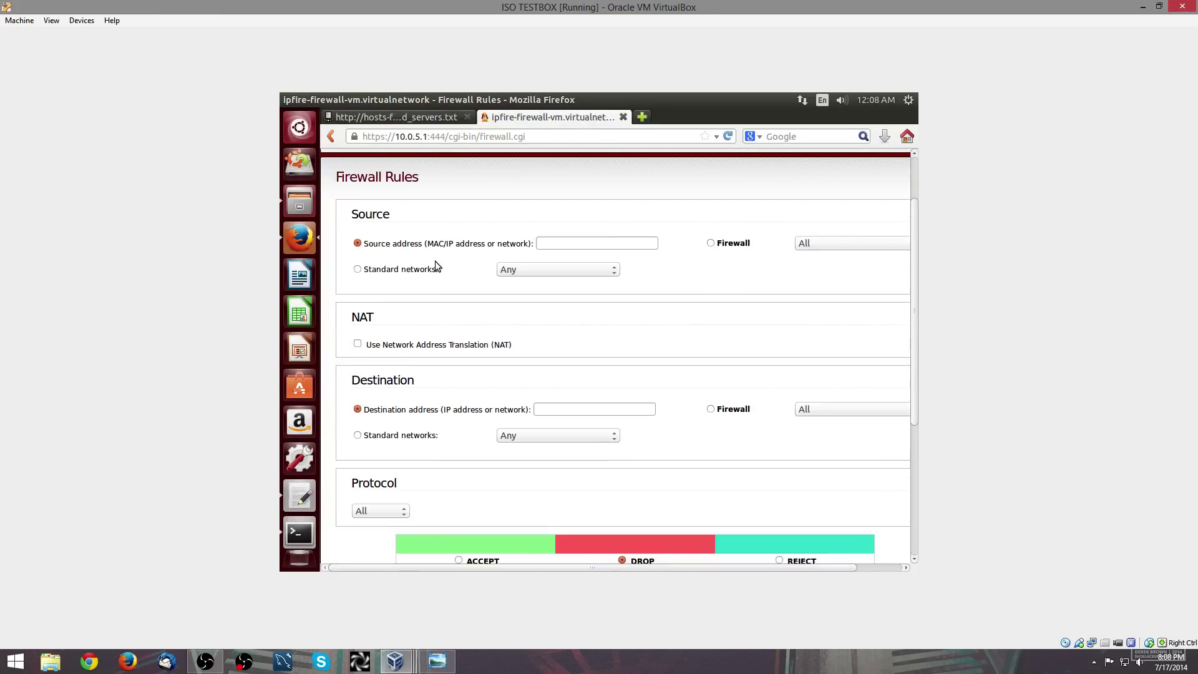
scroll(424, 271, up, 2)
scroll(389, 315, down, 3)
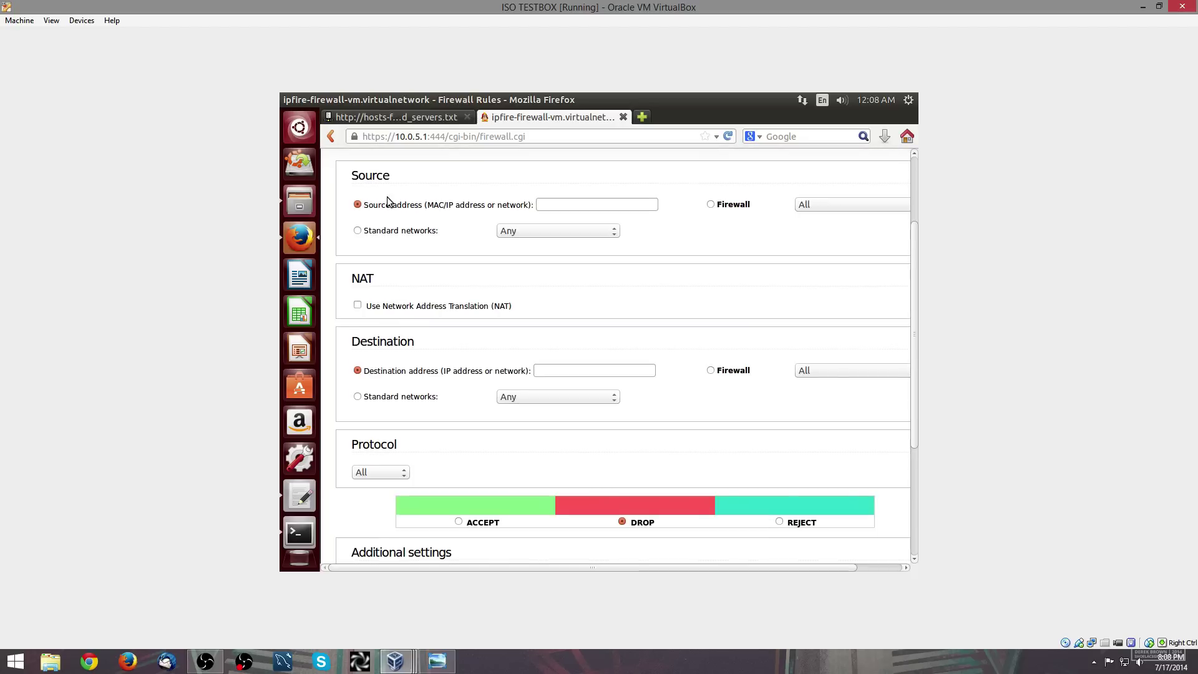
click(545, 373)
text(10.0.)
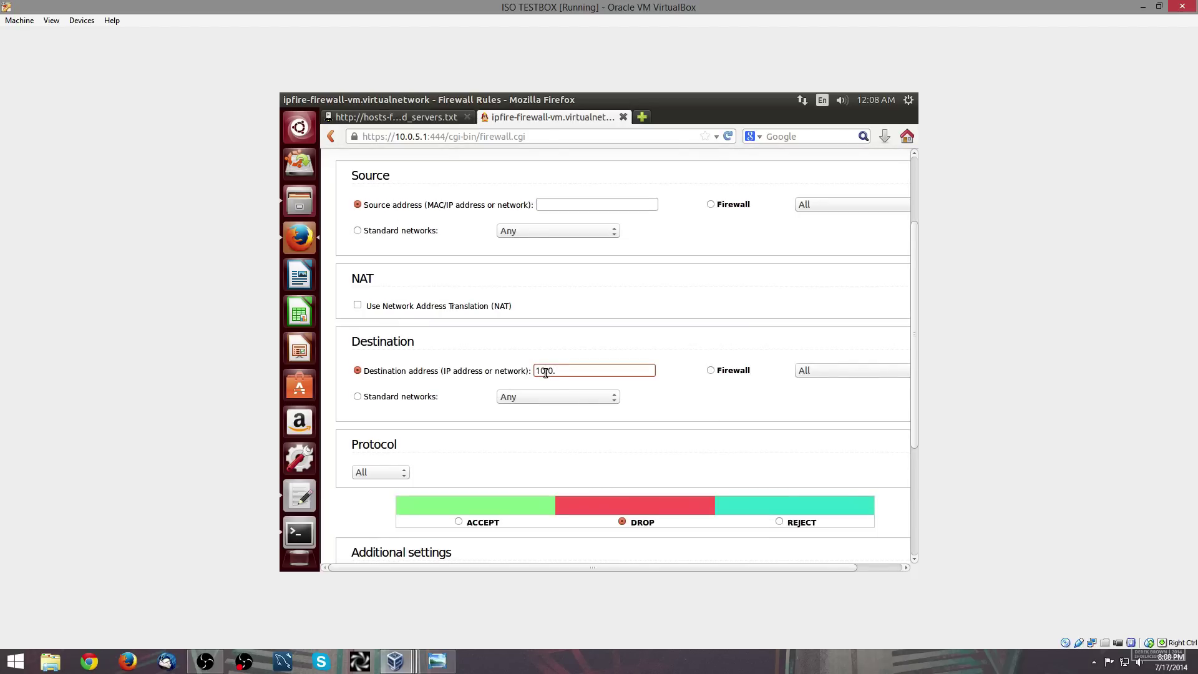
text(5.1)
- Set the rule to ACCEPT the UDP protocol on destination port 53 and add it to the firewall rules
click(394, 479)
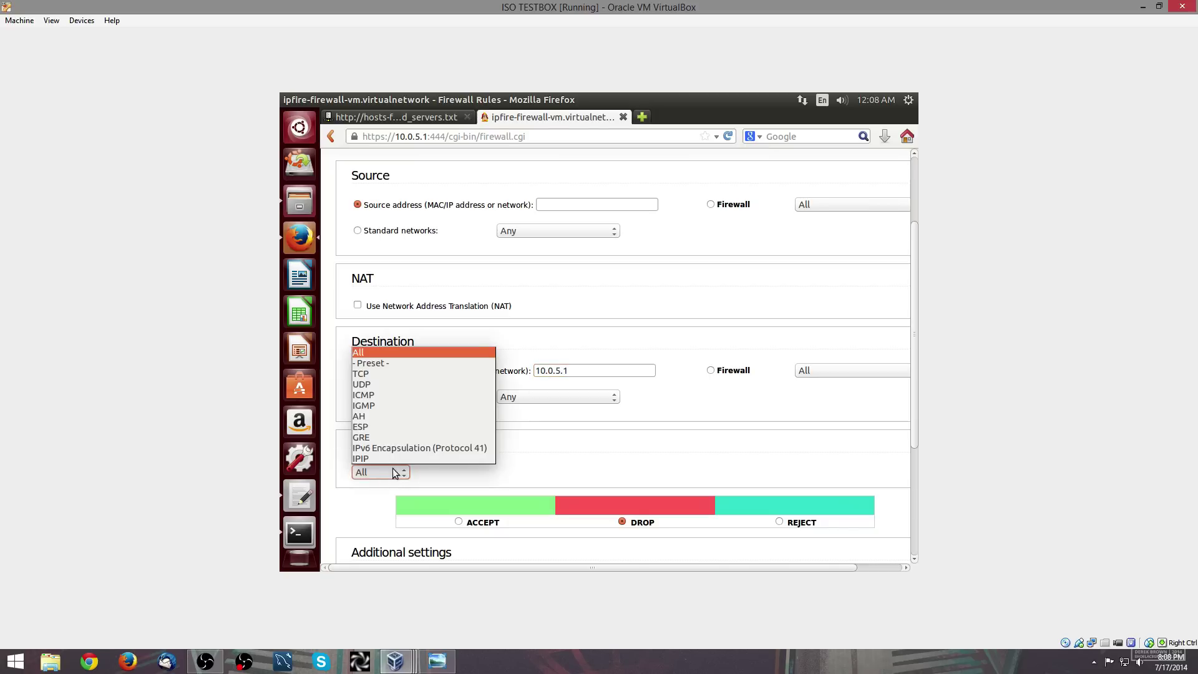
click(389, 384)
scroll(540, 460, down, 4)
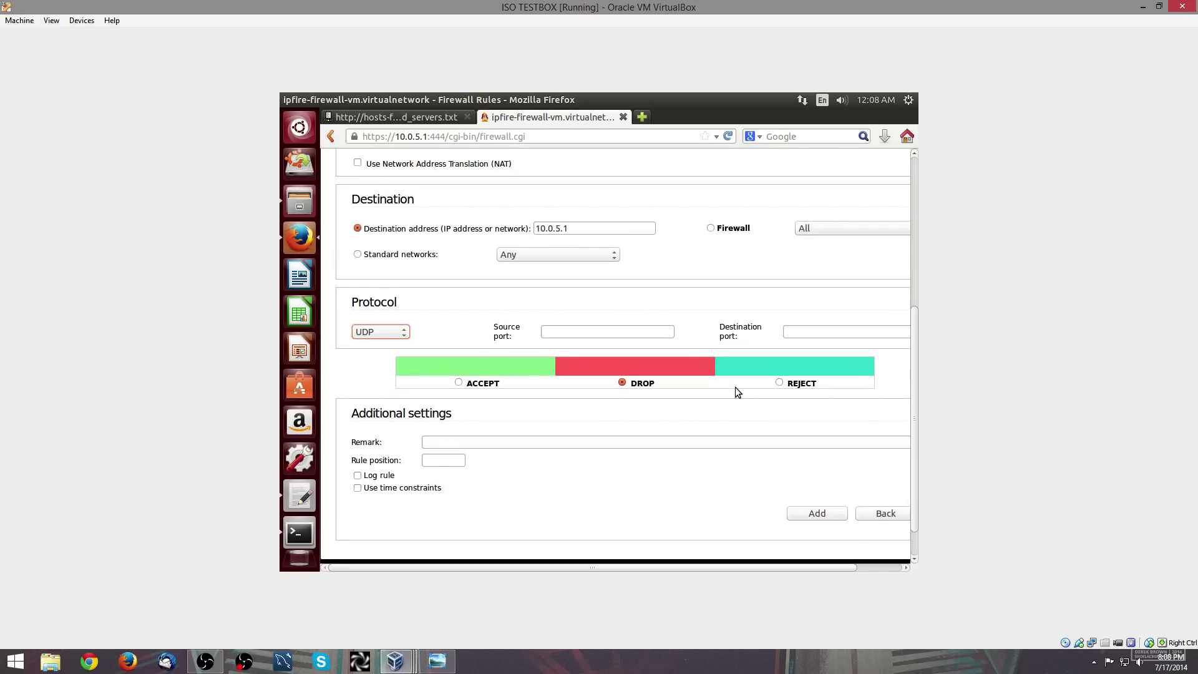
click(459, 383)
click(838, 332)
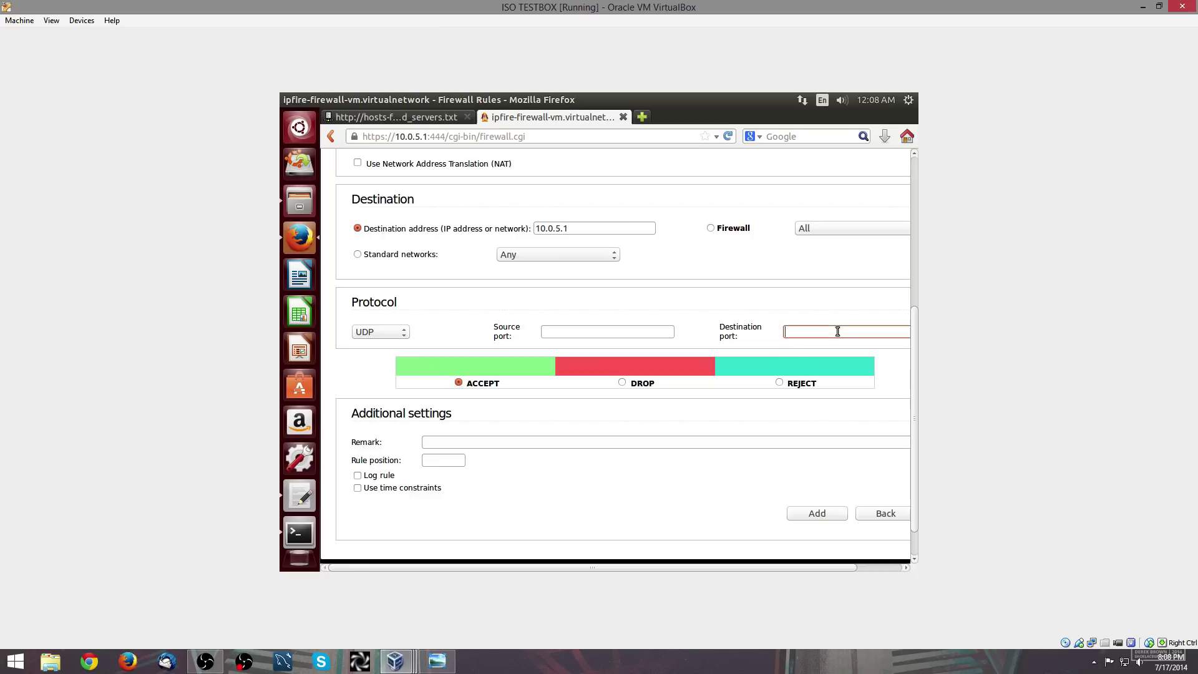
text(4)
key(BackSpace)
text(53)
click(603, 441)
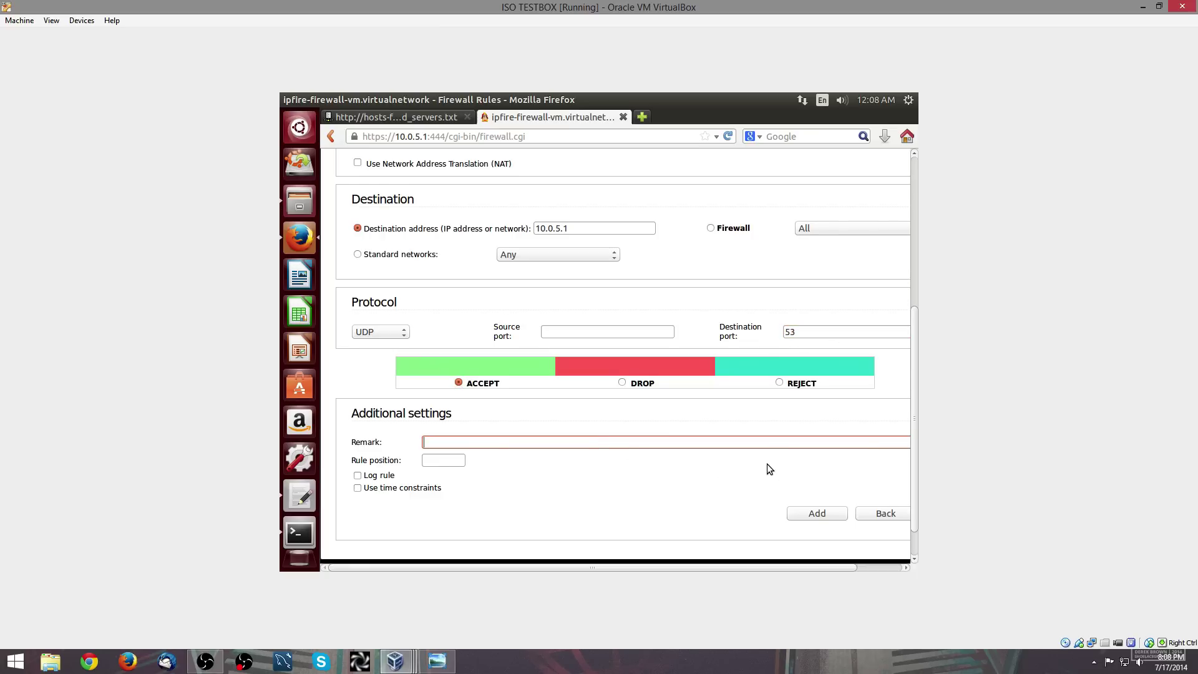
scroll(789, 493, up, 4)
scroll(812, 515, down, 5)
click(812, 475)
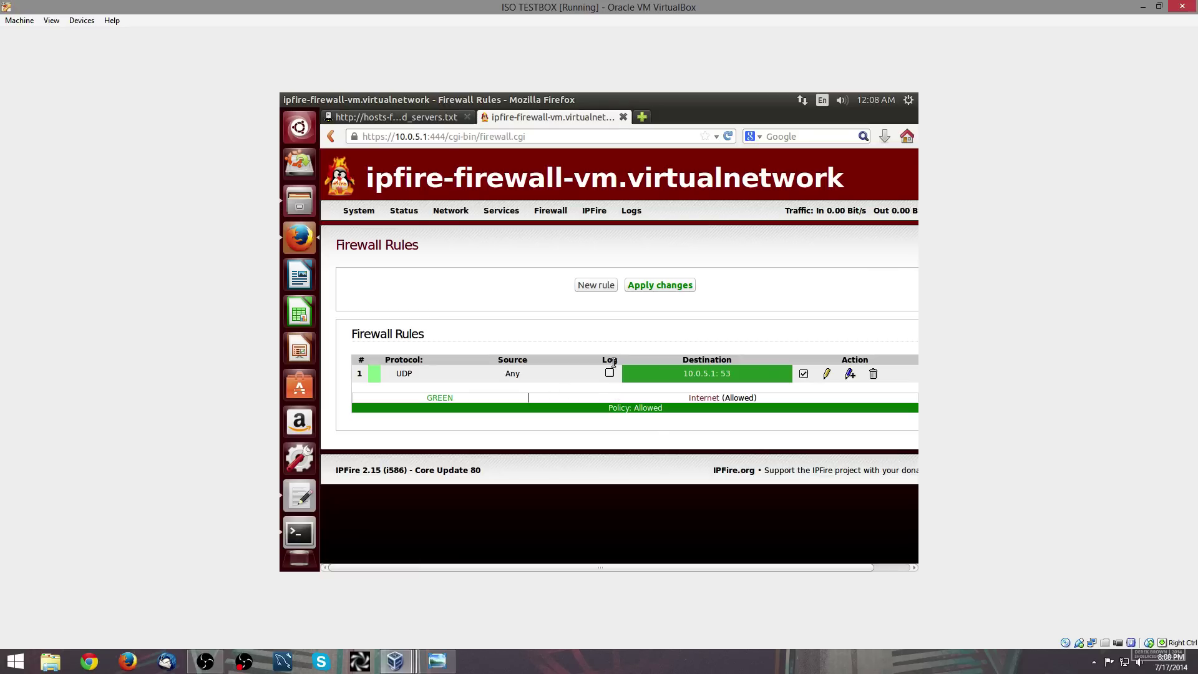
- Copy the UDP rule, set the copy's protocol to TCP and add it
click(851, 374)
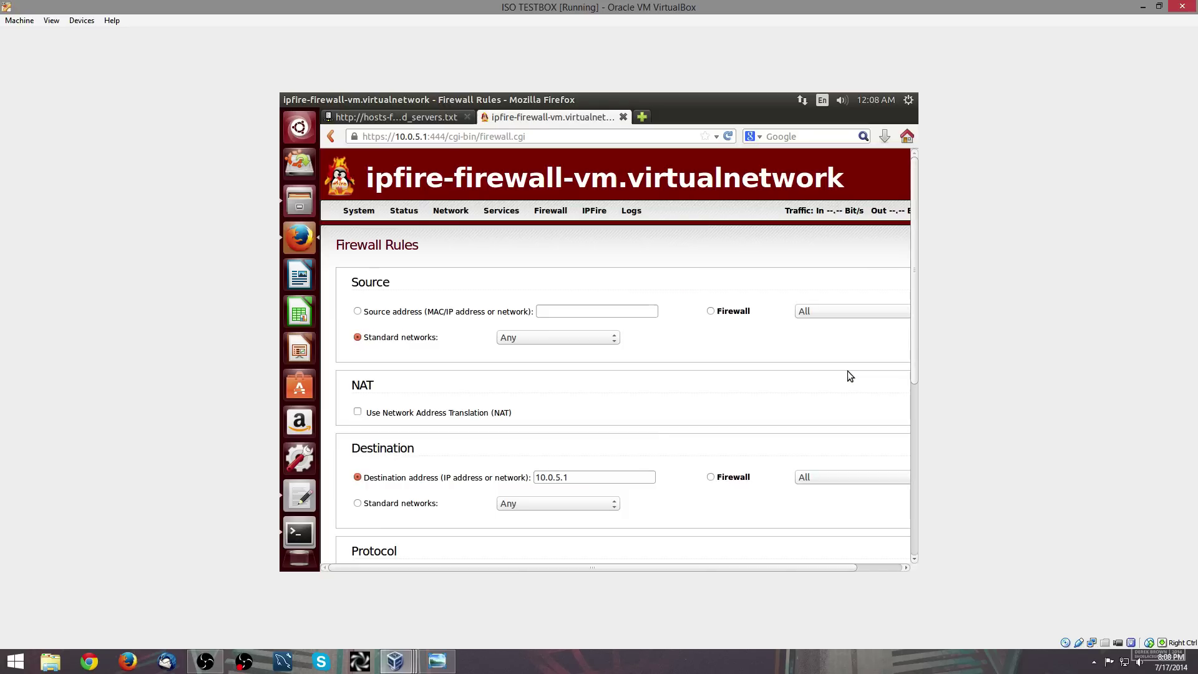
scroll(849, 371, down, 5)
click(373, 294)
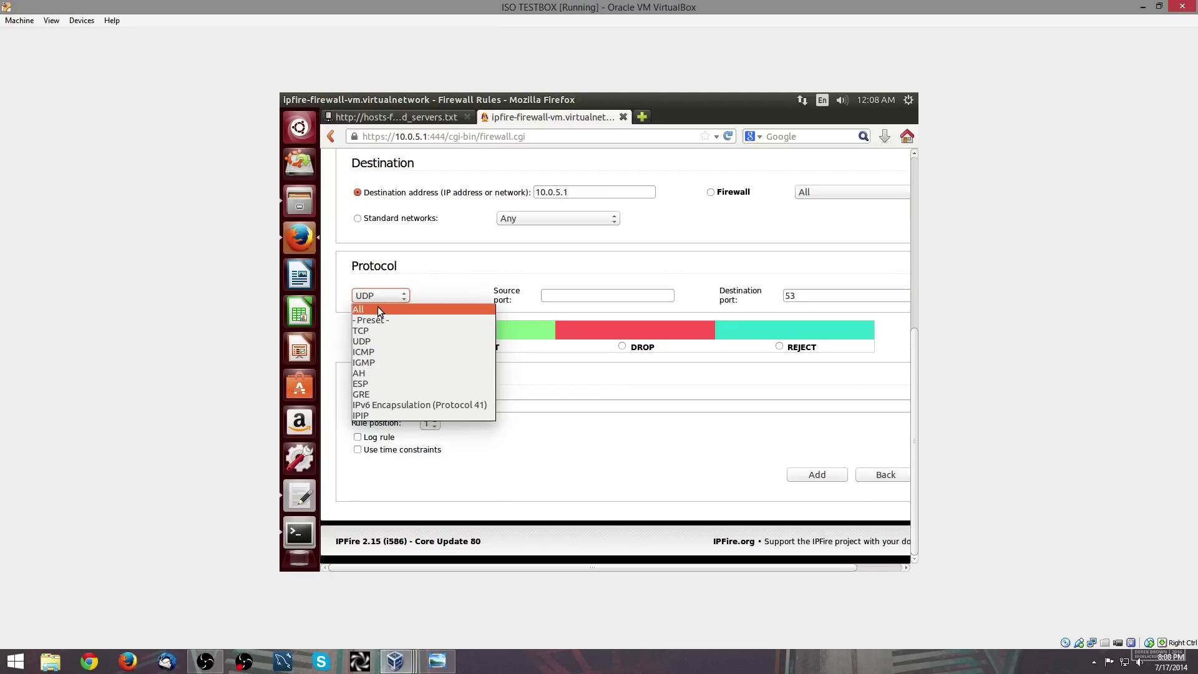
click(378, 325)
click(827, 477)
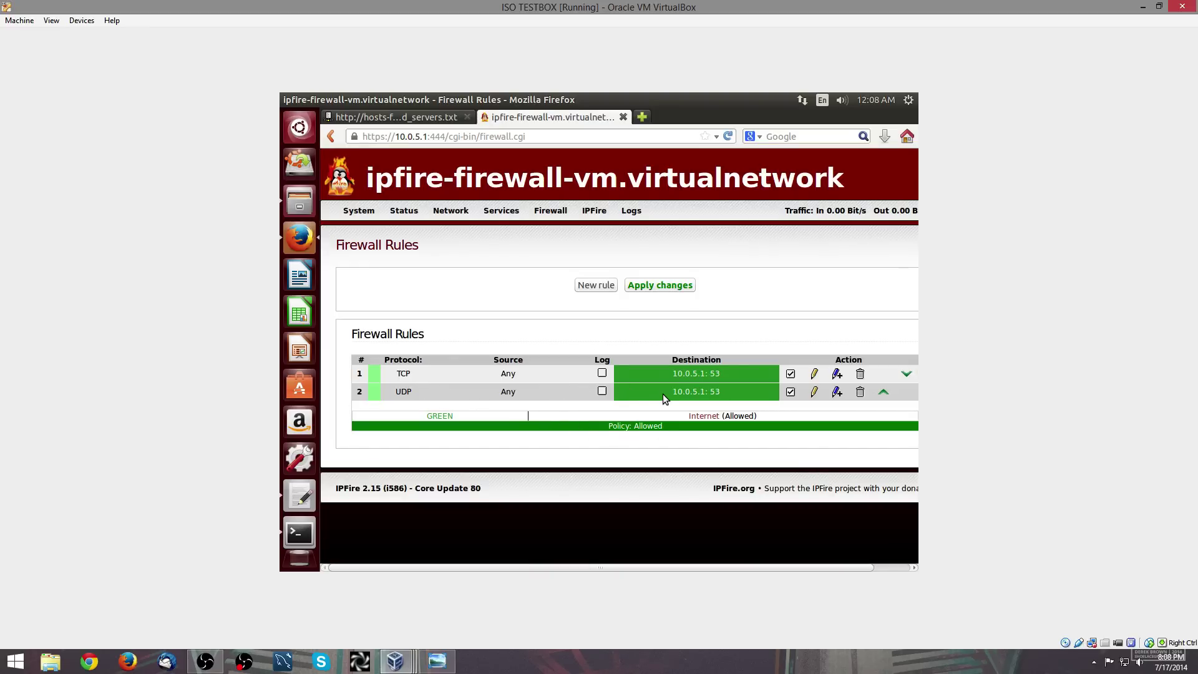
- Consult the Firewall Settings picture and start another rule with the standard network GREEN (10.0.5.0/24) as its source
click(448, 662)
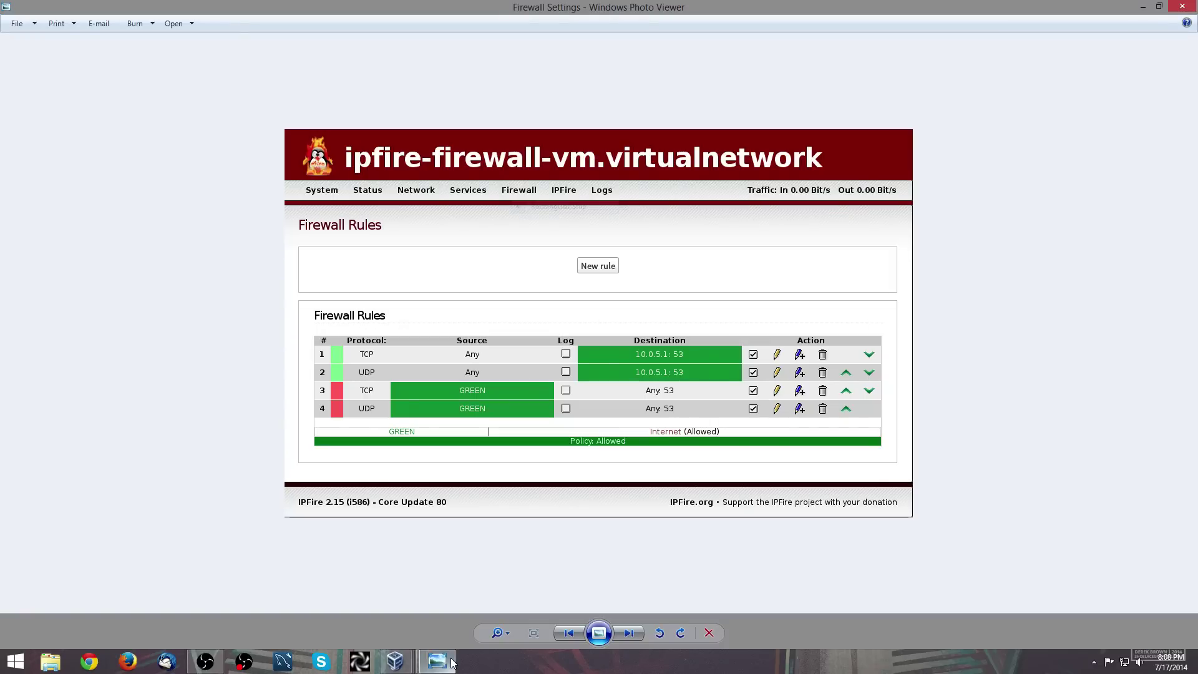
click(451, 662)
click(609, 285)
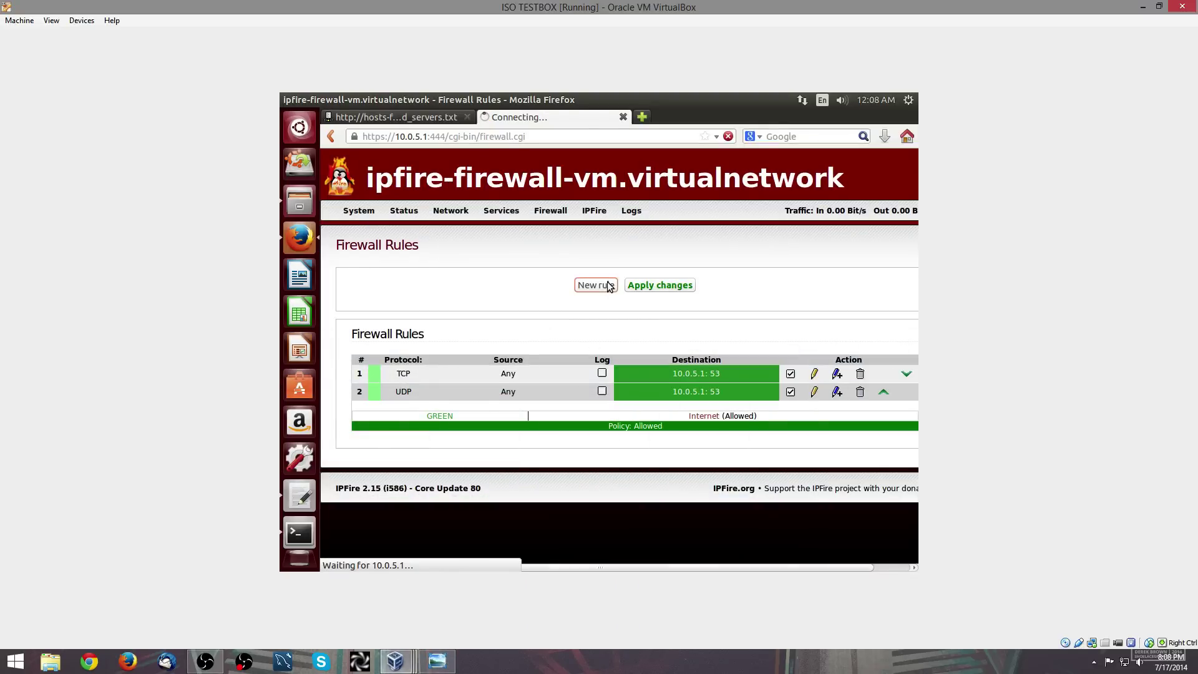
scroll(607, 282, down, 3)
click(448, 665)
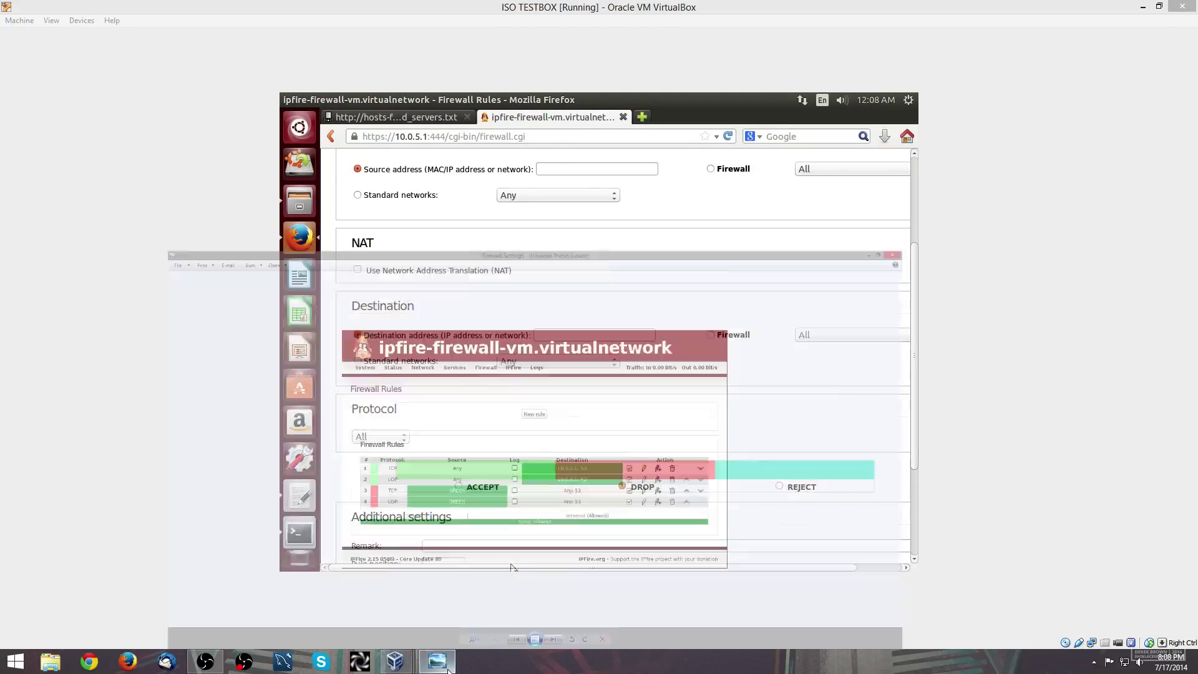
click(448, 666)
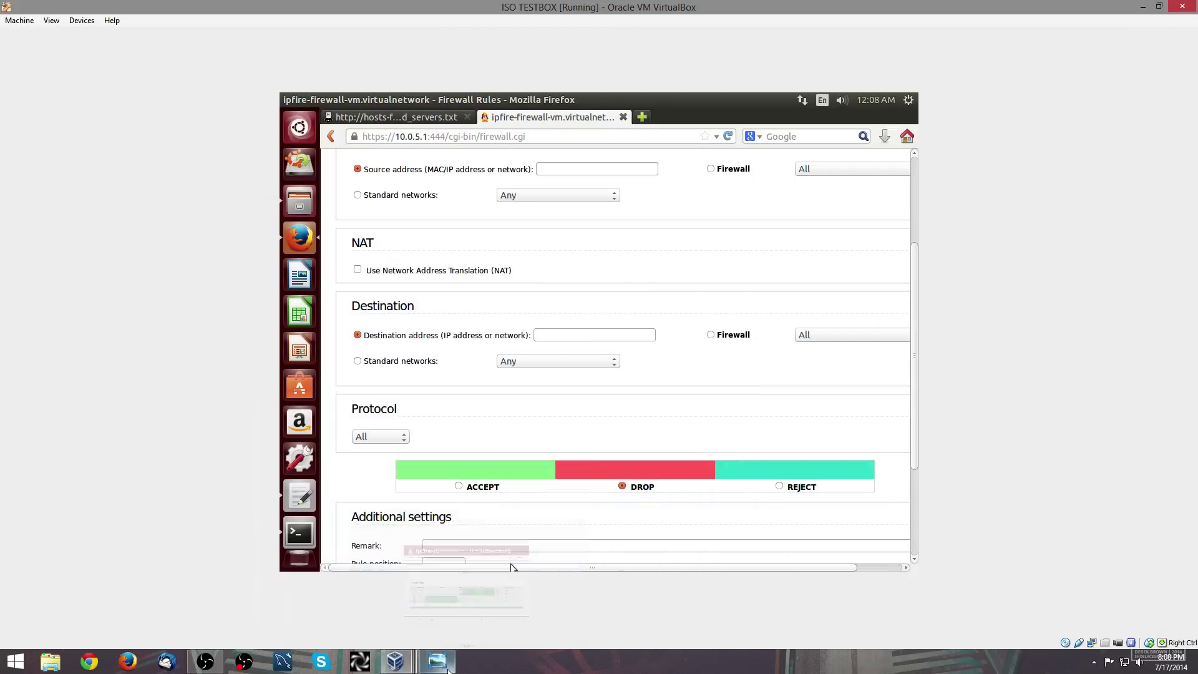
scroll(526, 285, up, 1)
click(550, 231)
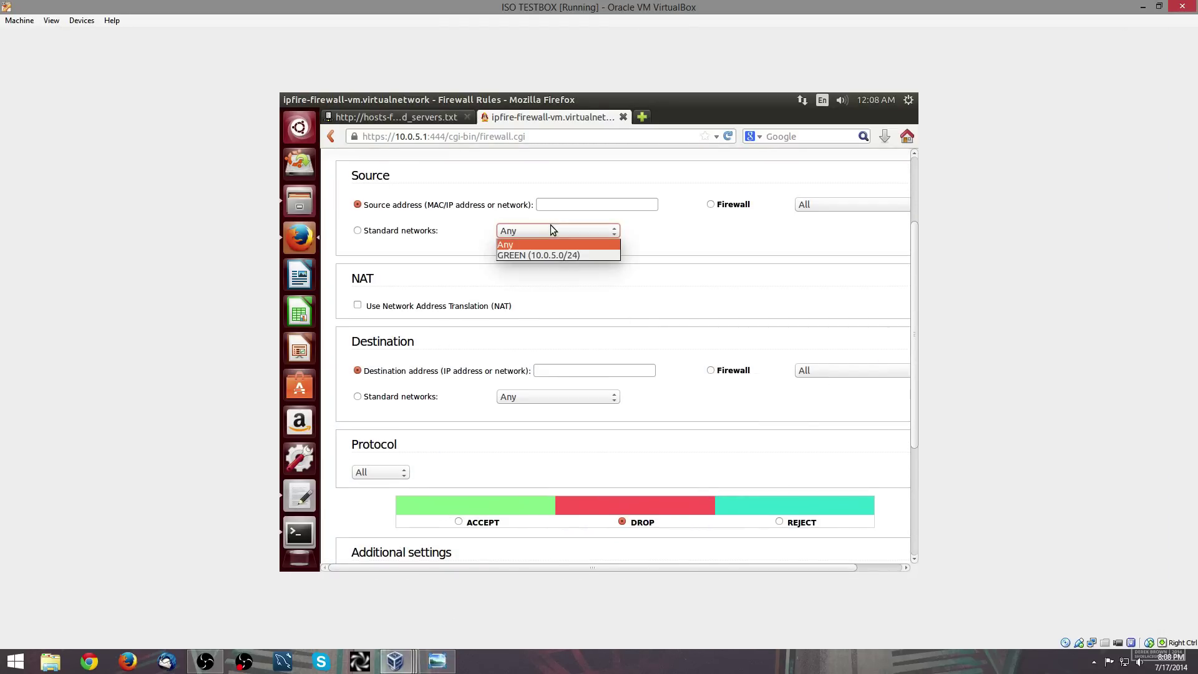
click(539, 256)
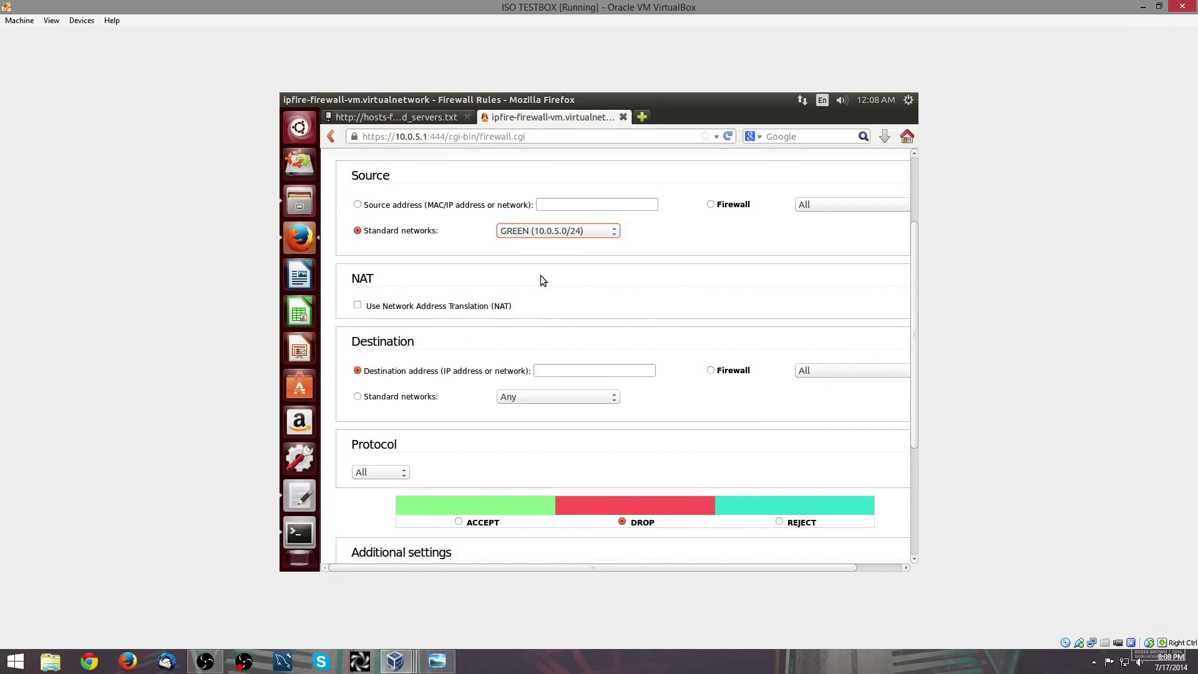
- Set the GREEN rule's protocol to TCP and its destination port to 53
scroll(567, 388, down, 1)
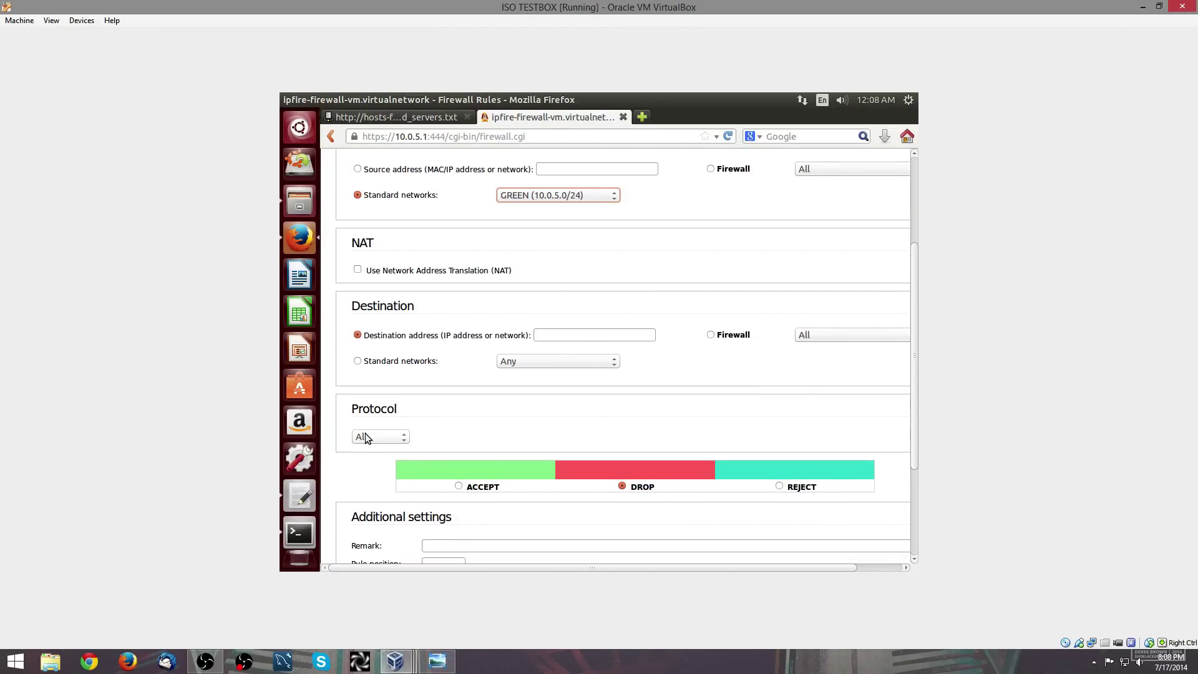
click(365, 437)
click(376, 466)
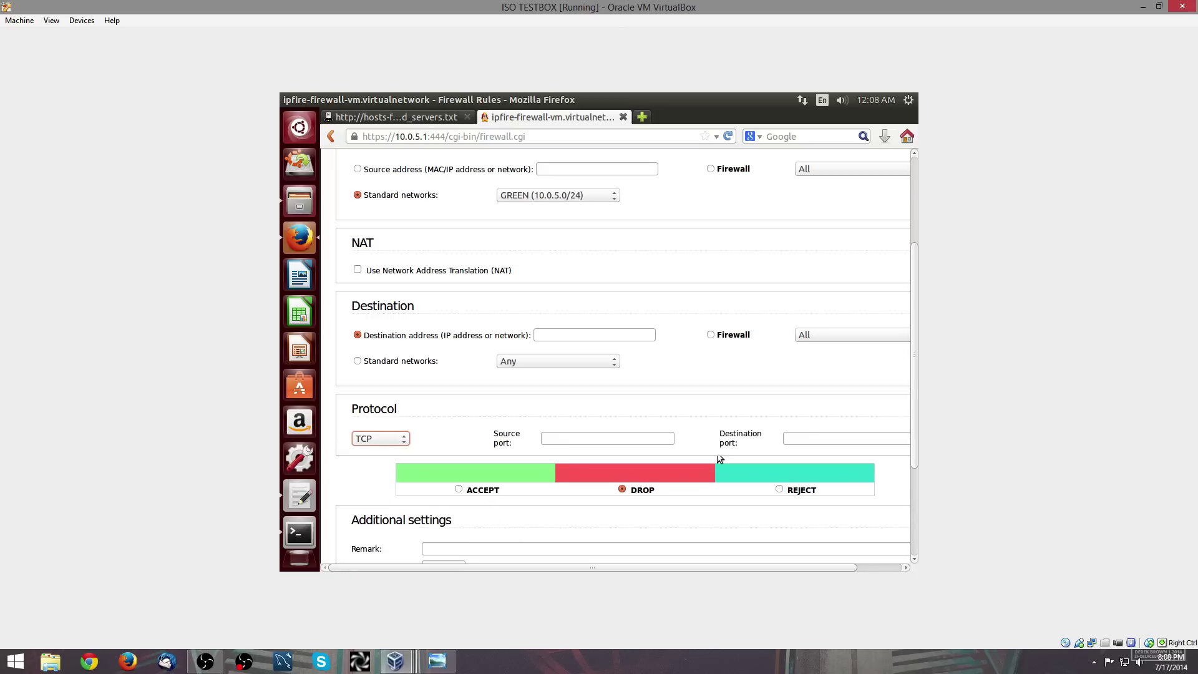
click(806, 437)
text(4)
key(BackSpace)
text(53)
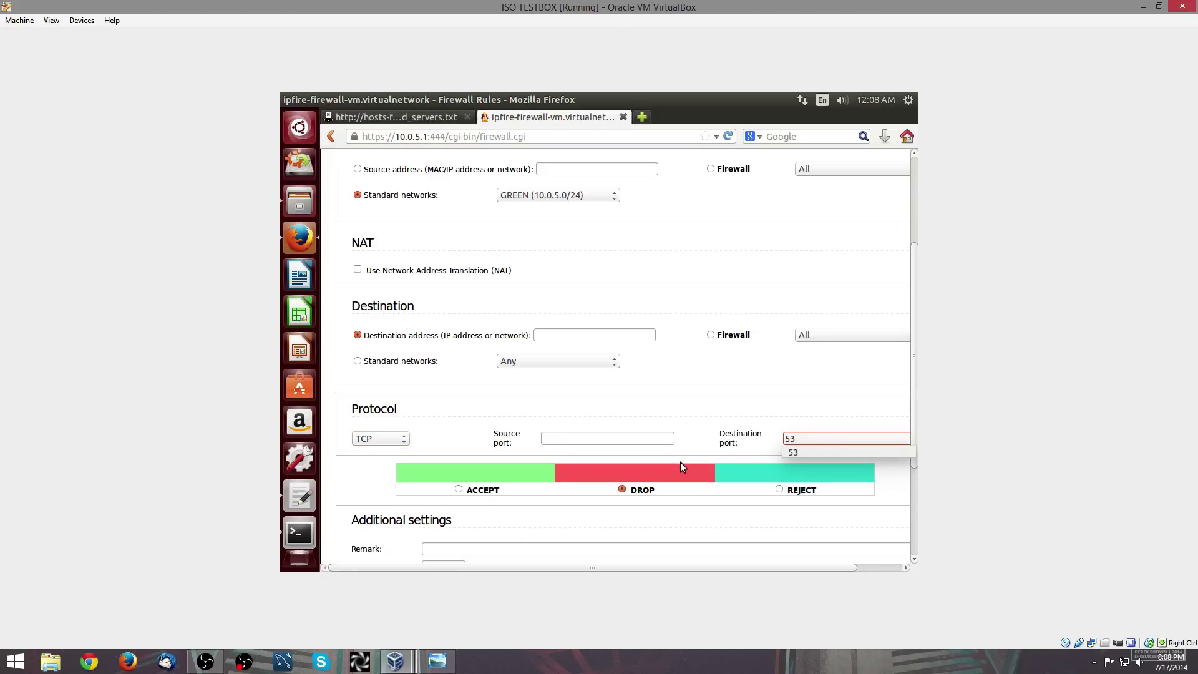
- Set the GREEN rule's action to REJECT, add the rule and compare the rule list with the Firewall Settings picture
scroll(681, 462, down, 1)
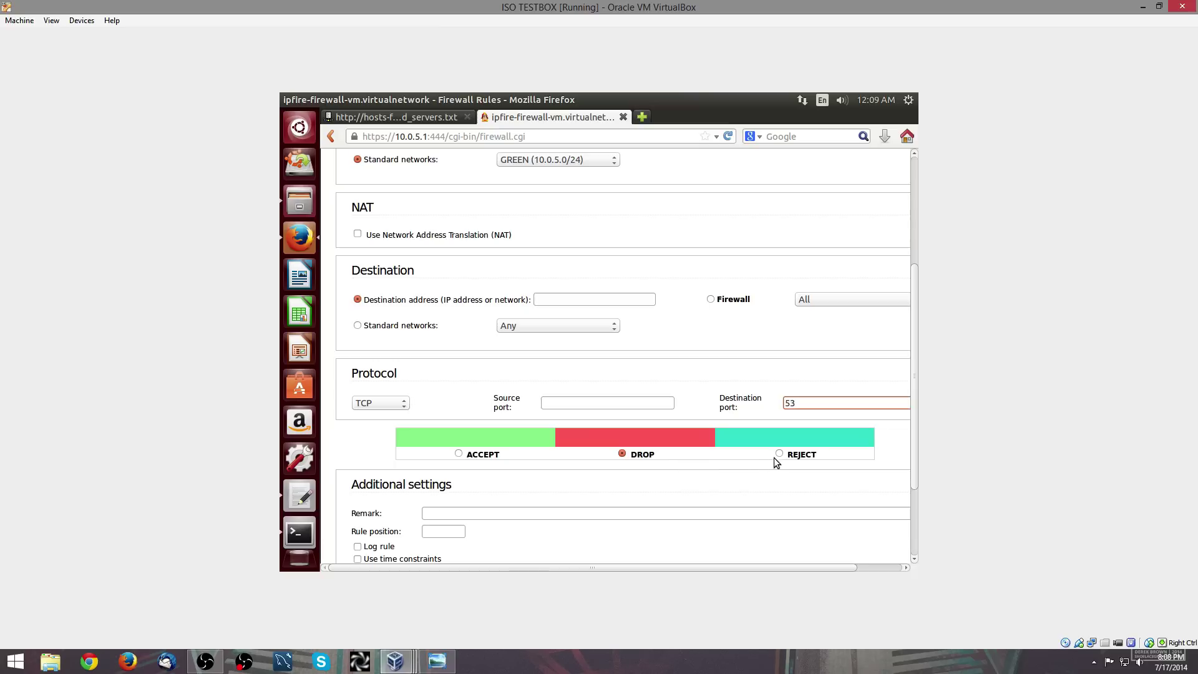
click(778, 454)
scroll(679, 449, down, 2)
key(alt+Tab)
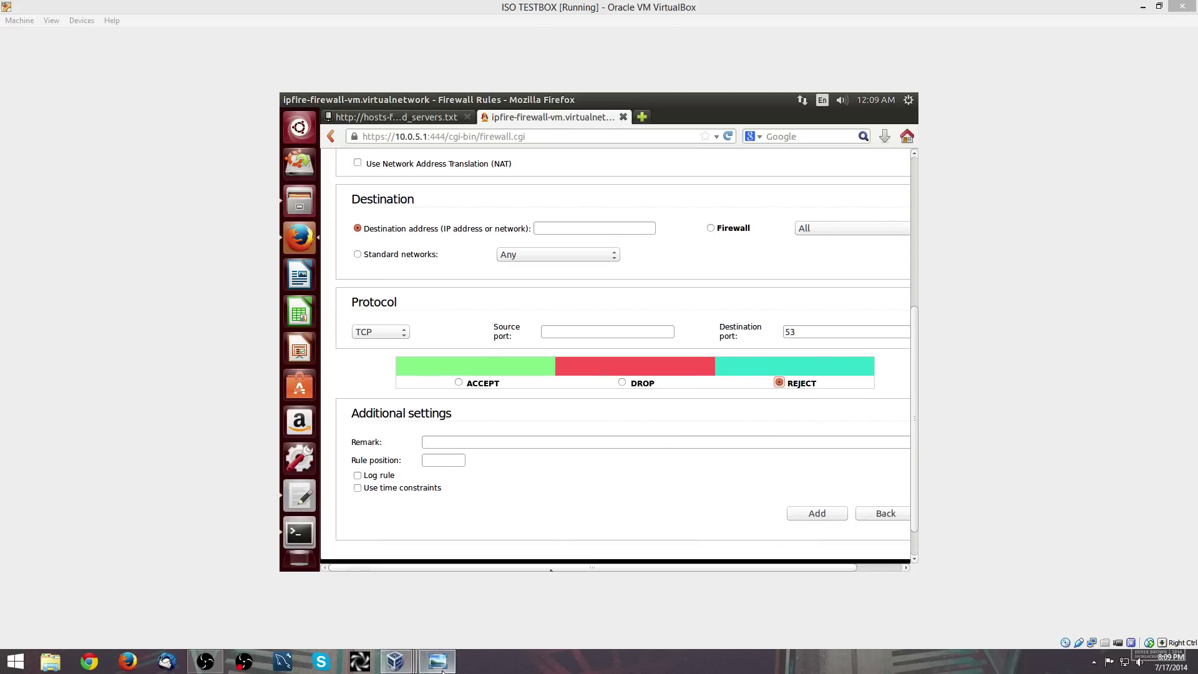
key(alt+Tab)
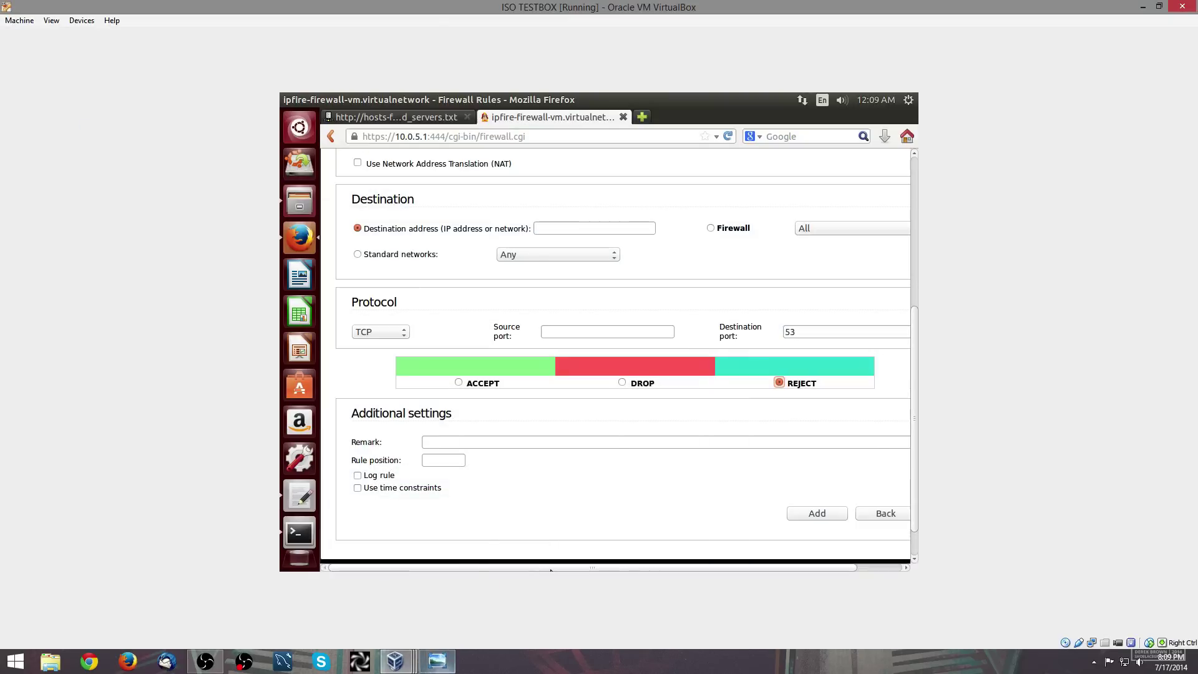
click(818, 513)
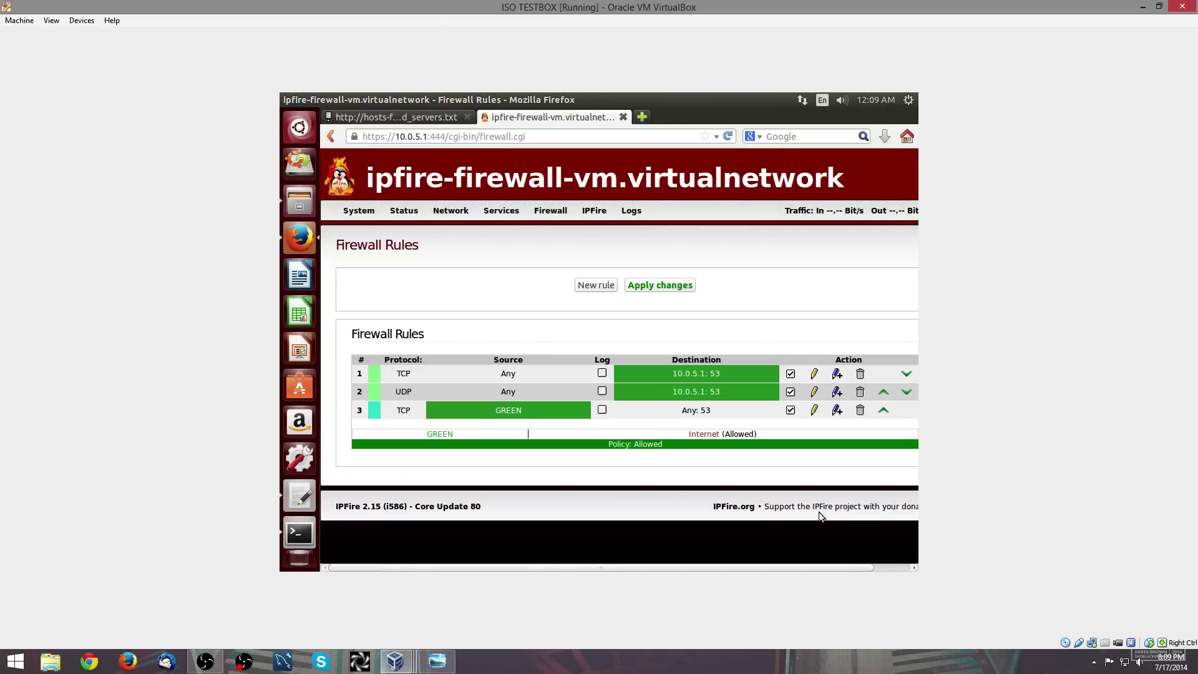
click(435, 661)
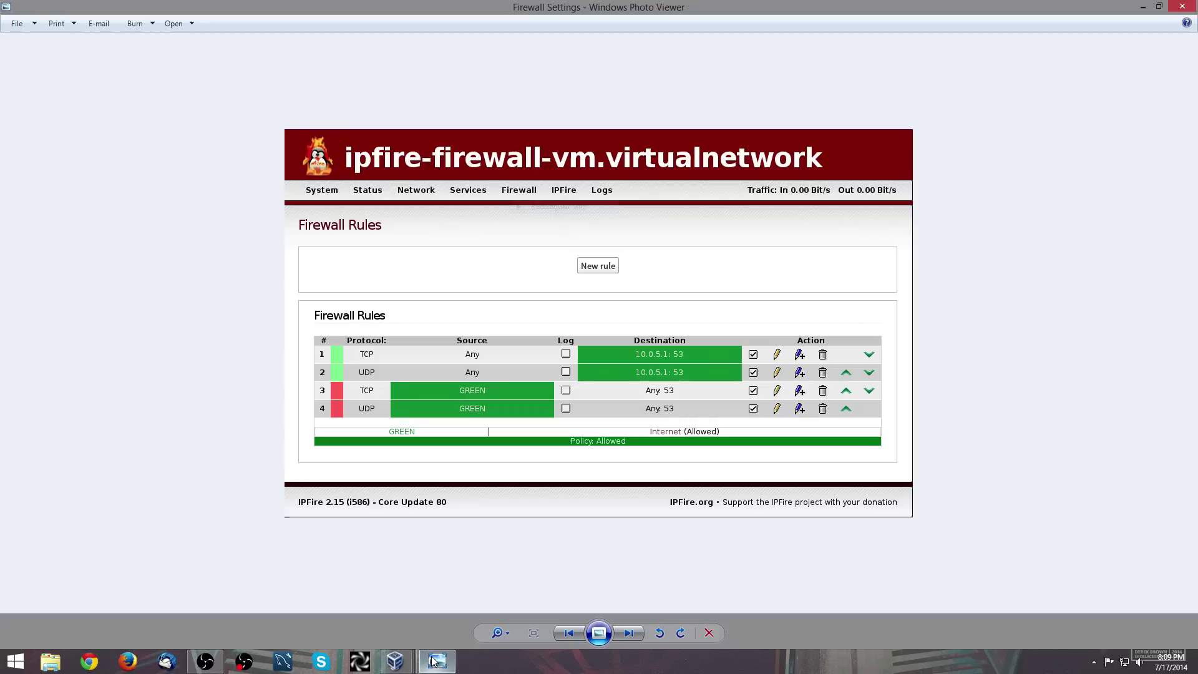
click(434, 661)
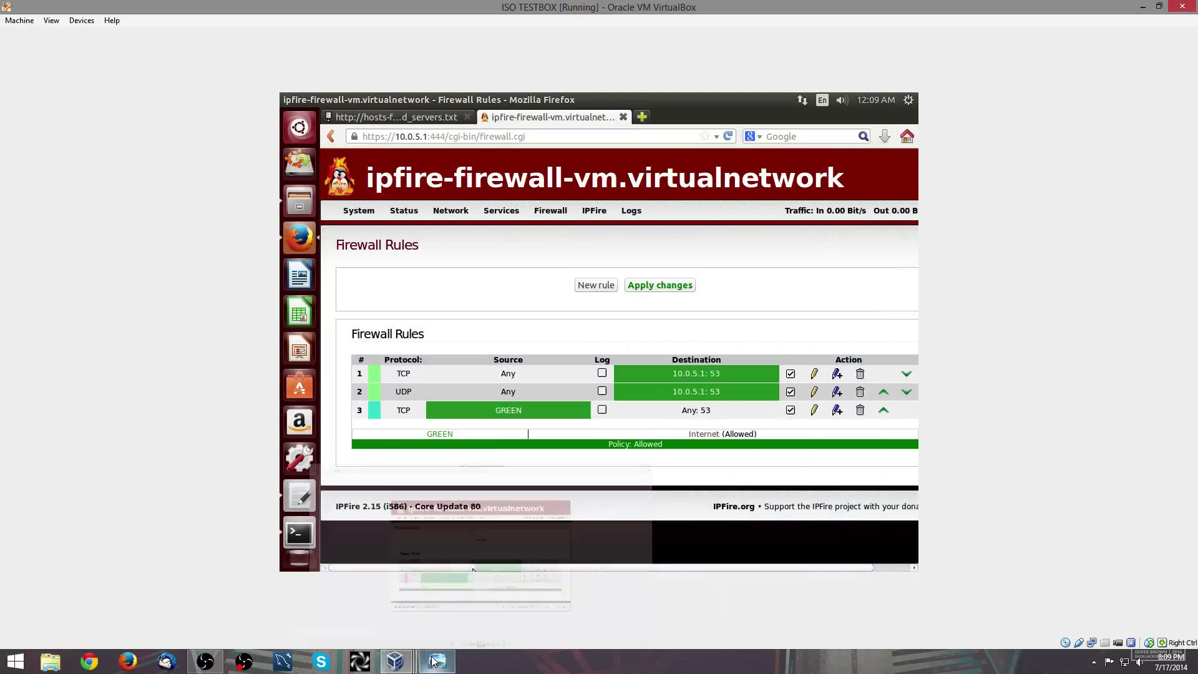
- Copy the GREEN TCP reject rule, set the copy's protocol to UDP, add it and apply the firewall changes
click(837, 410)
scroll(499, 378, down, 5)
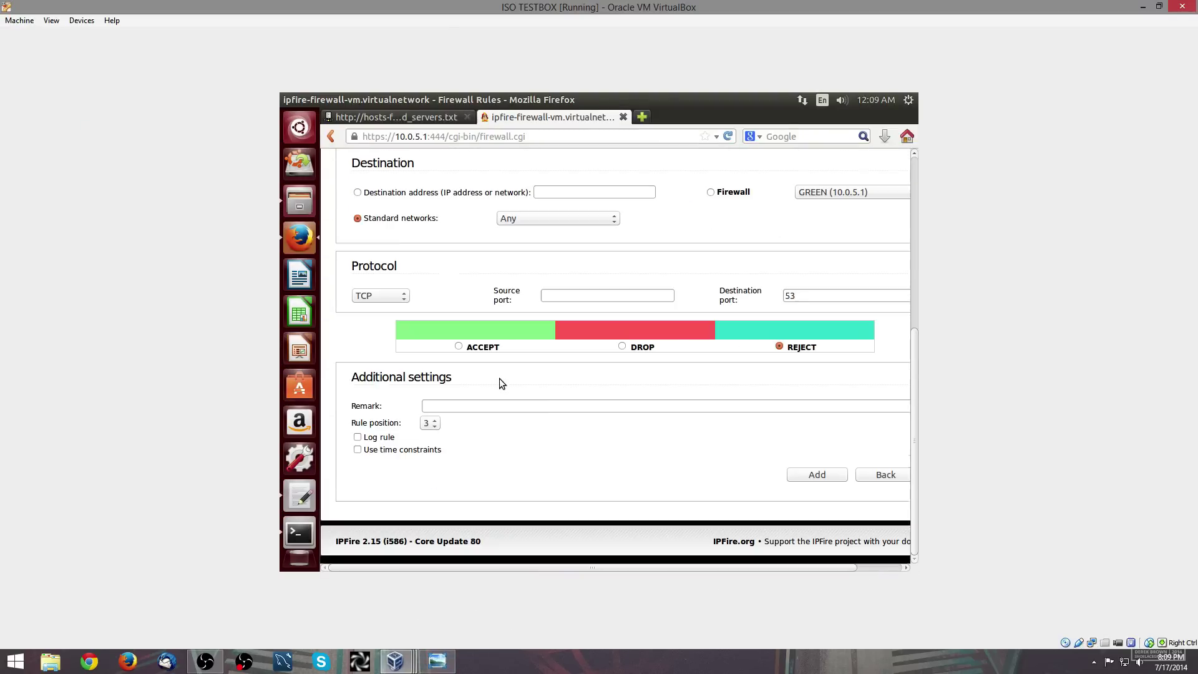
click(387, 301)
click(387, 343)
click(806, 475)
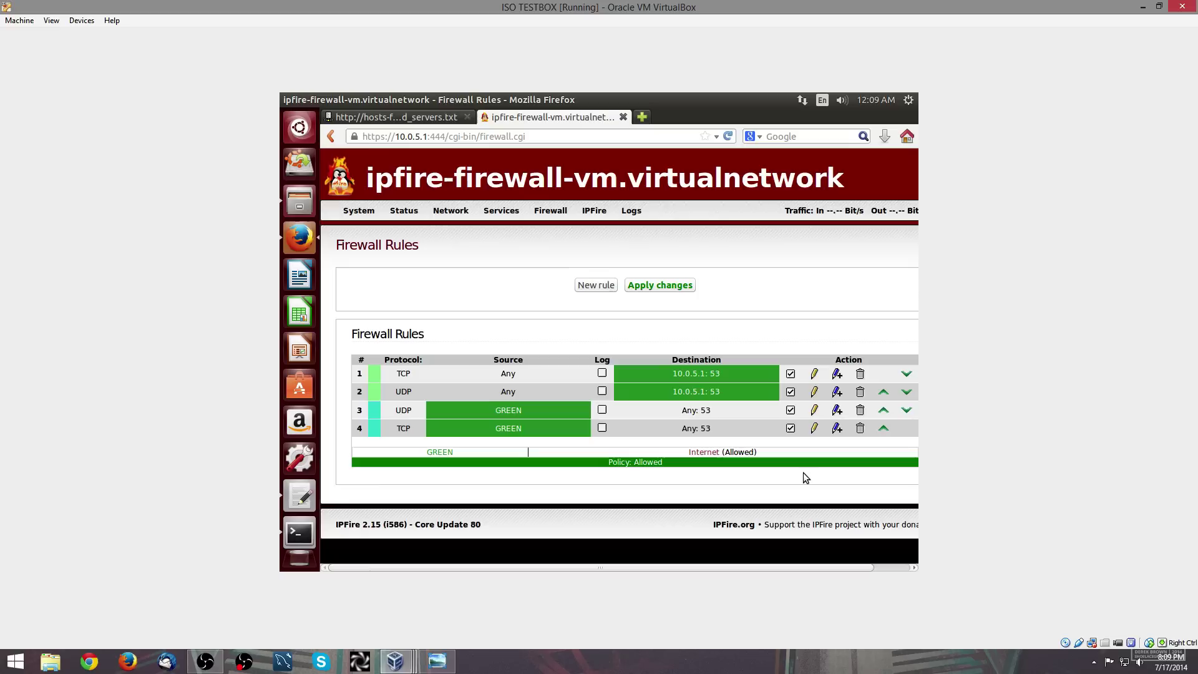
click(672, 286)
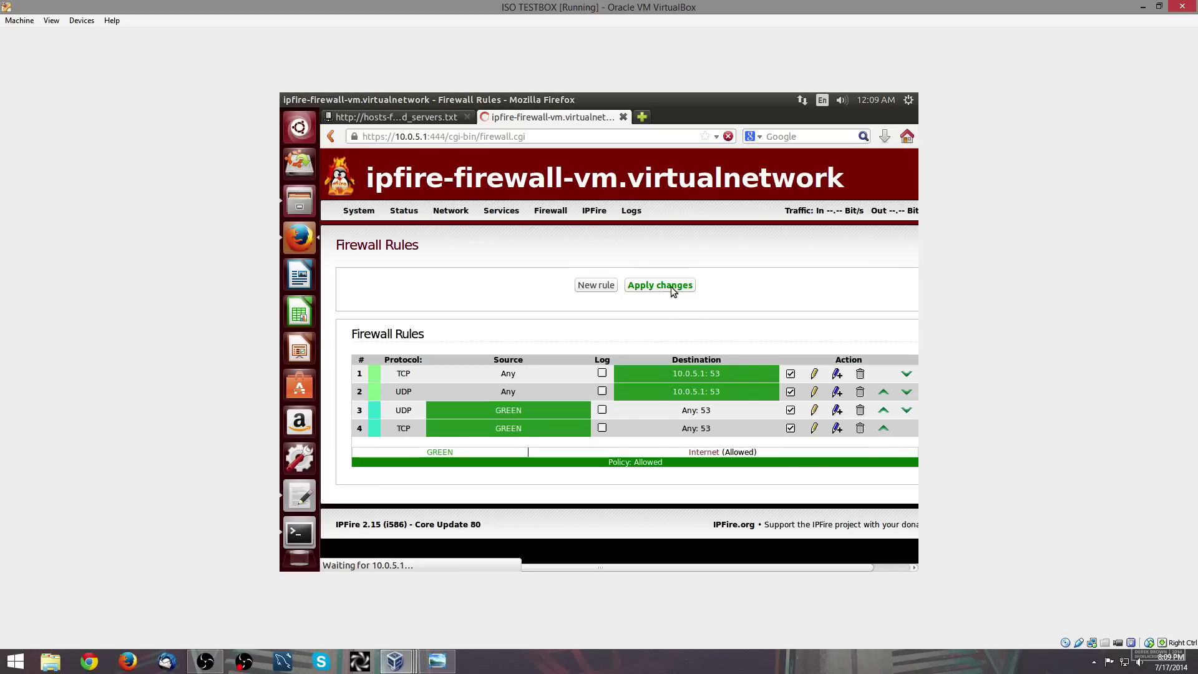
- Return to the terminal and paste the copied ad server list at the end of /etc/hosts in nano
click(300, 532)
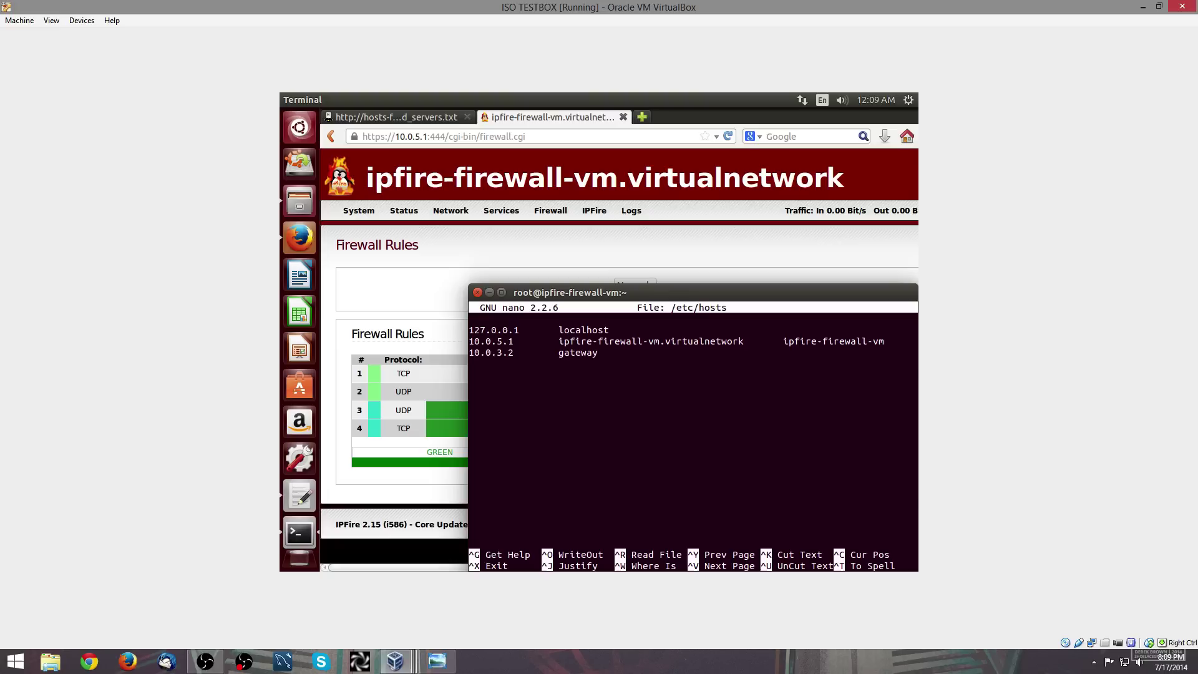
click(551, 245)
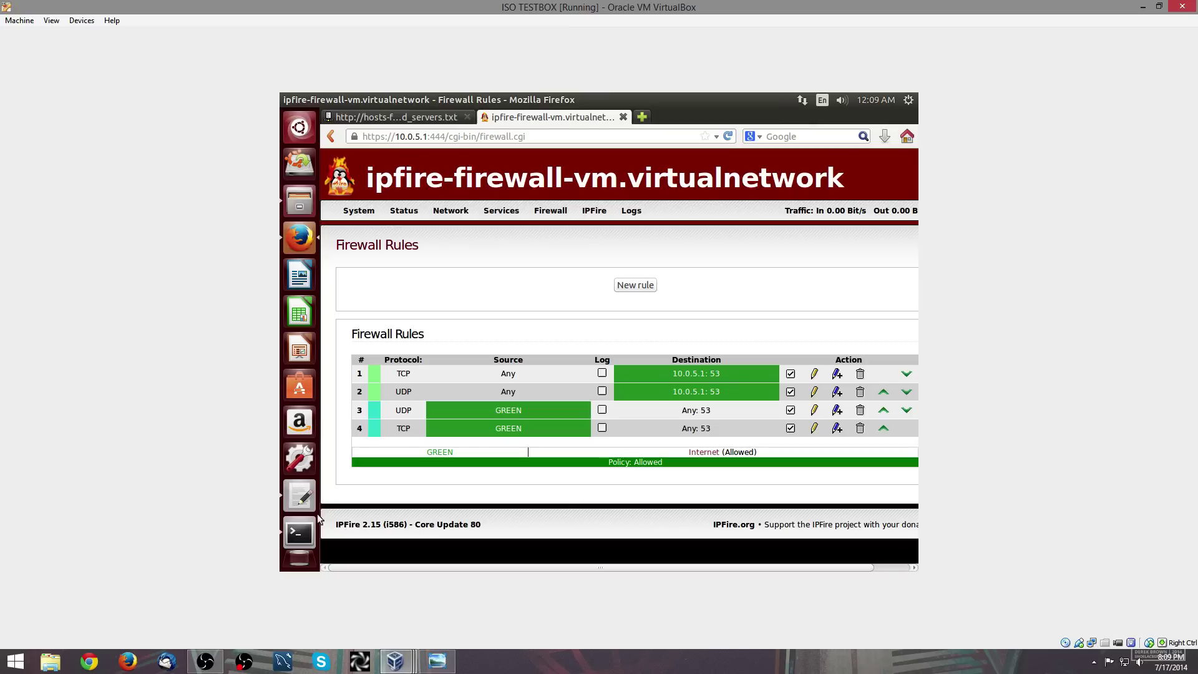
click(300, 533)
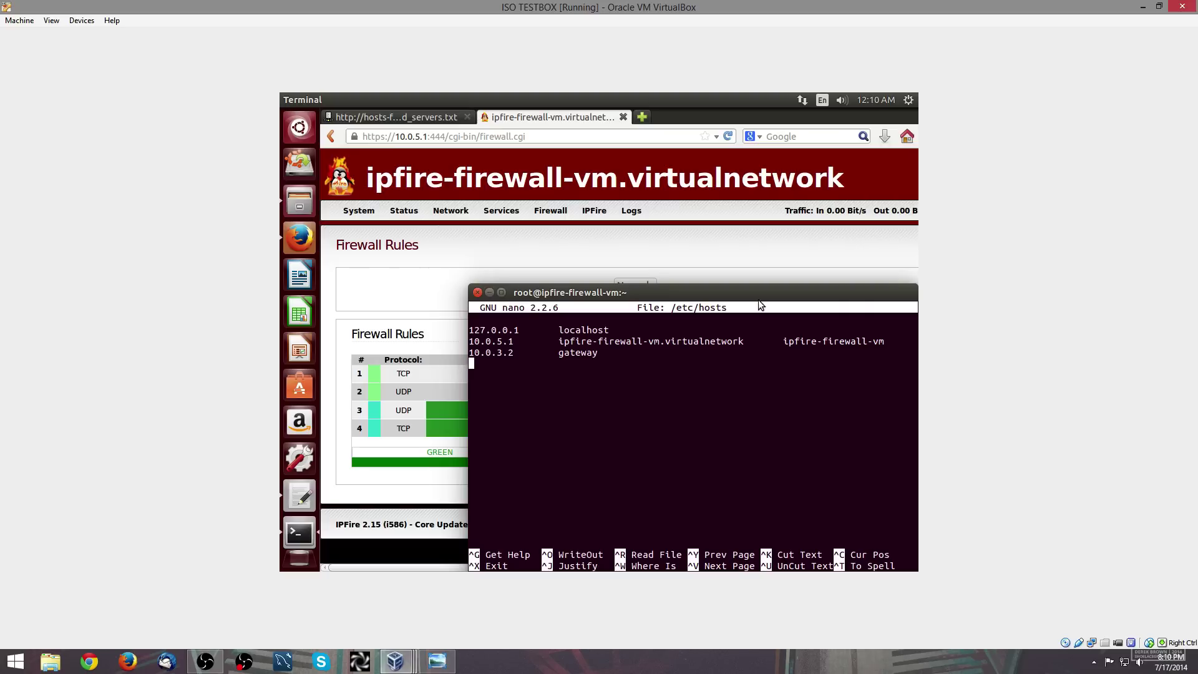
key(ctrl+shift+v)
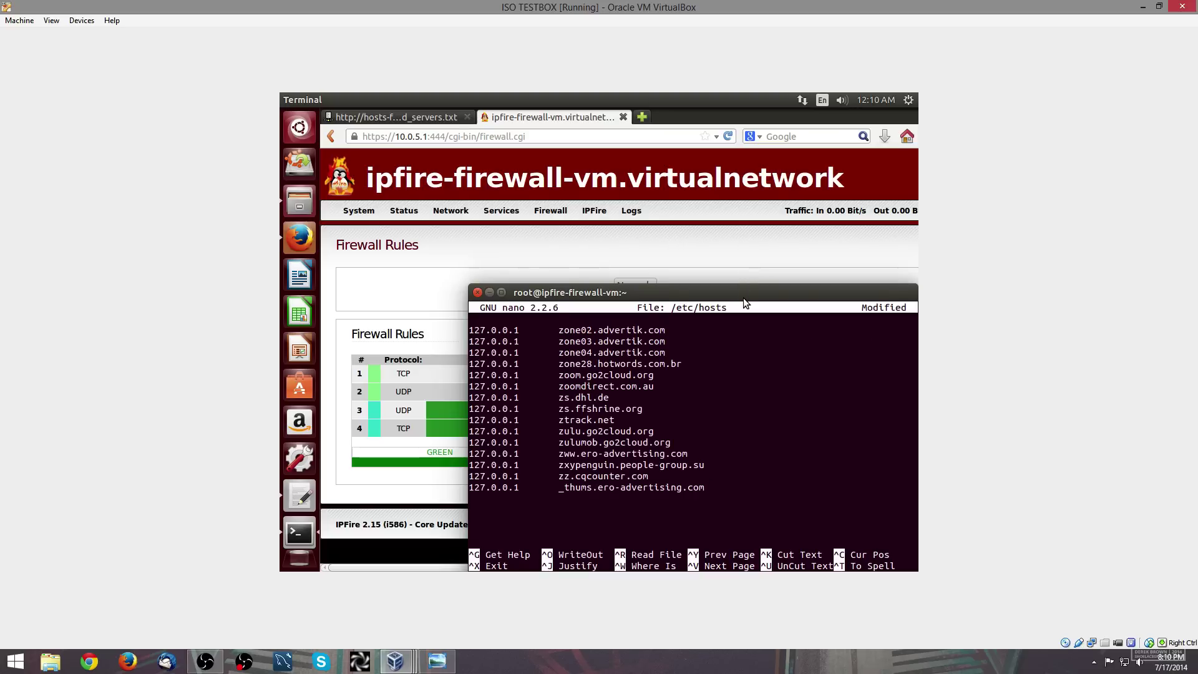
- Save /etc/hosts, exit nano and restart the DNS proxy with /etc/init.d/dnsmasq restart
key(ctrl+x)
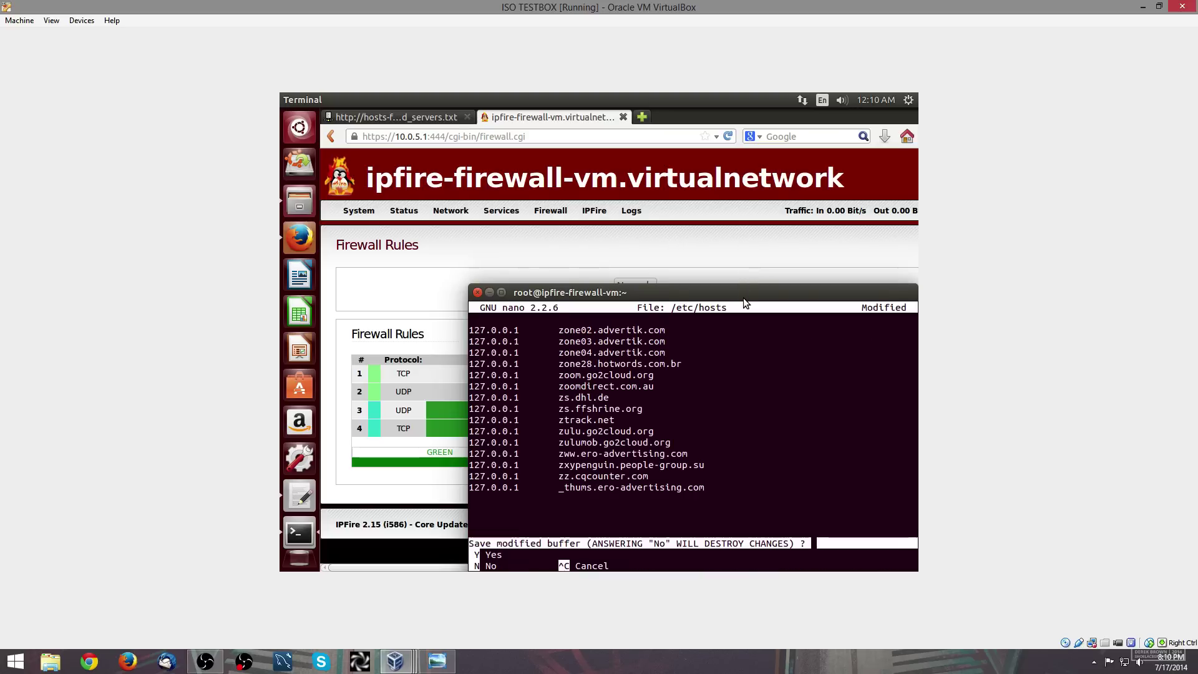
key(y)
key(Return)
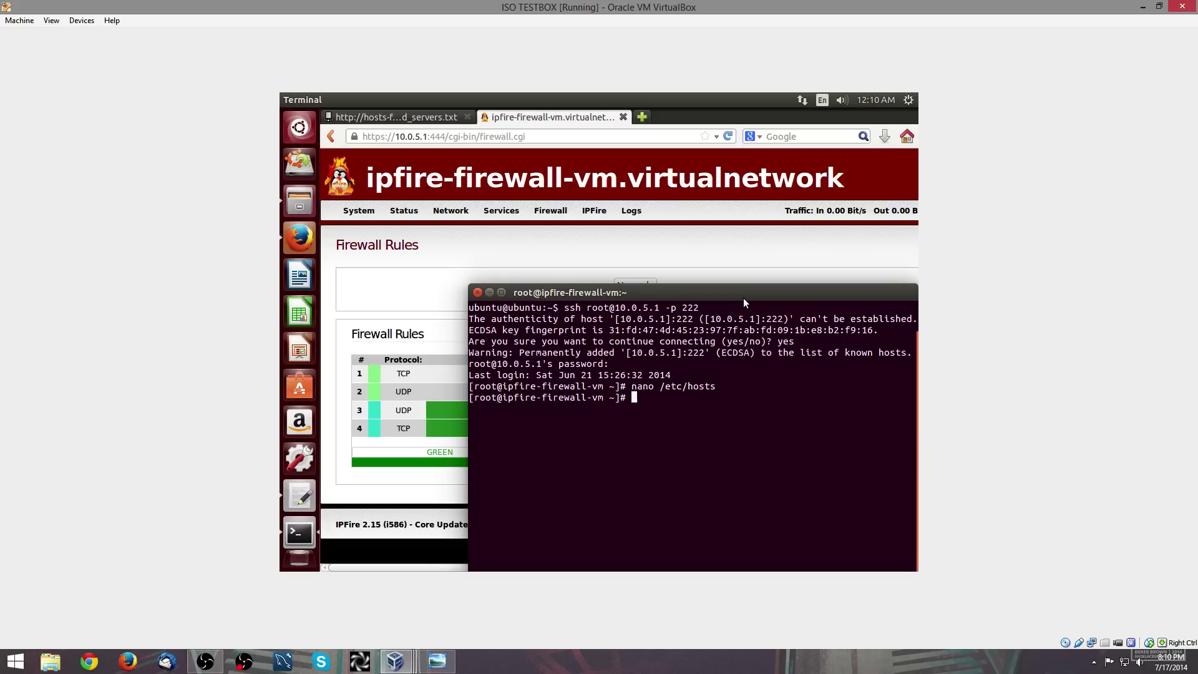
text(/etc/init.d/dnsmasq restart)
key(Return)
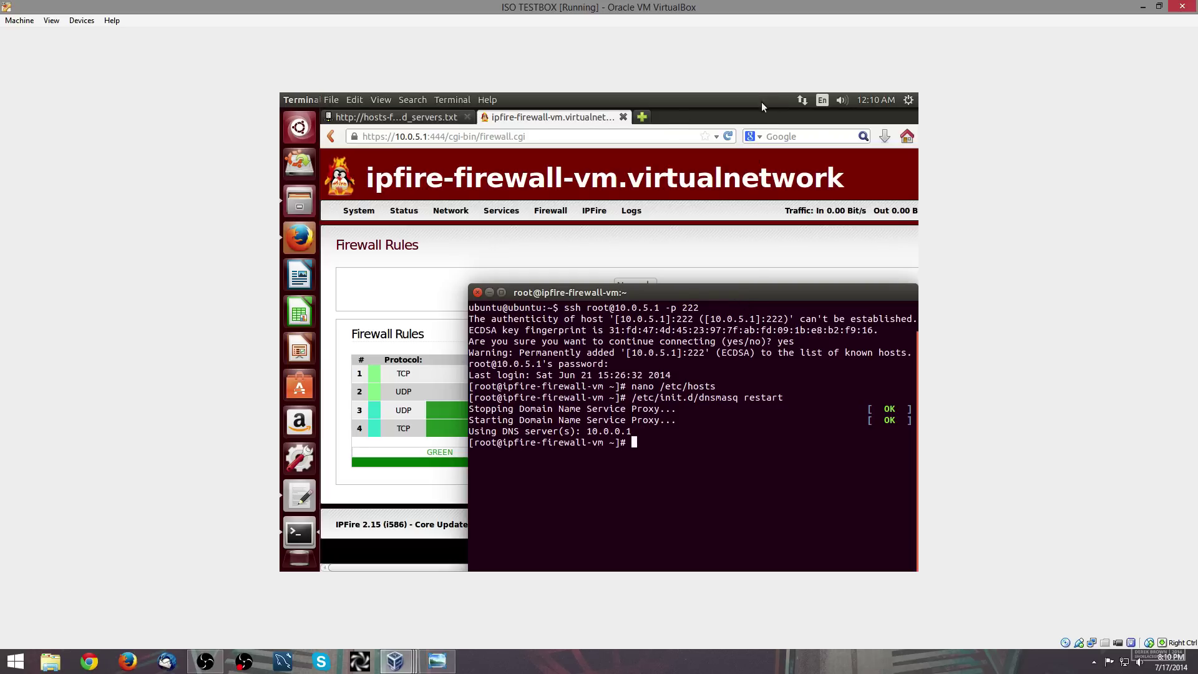
- Load softpedia.com in a new browser tab and examine the page for ads
click(643, 118)
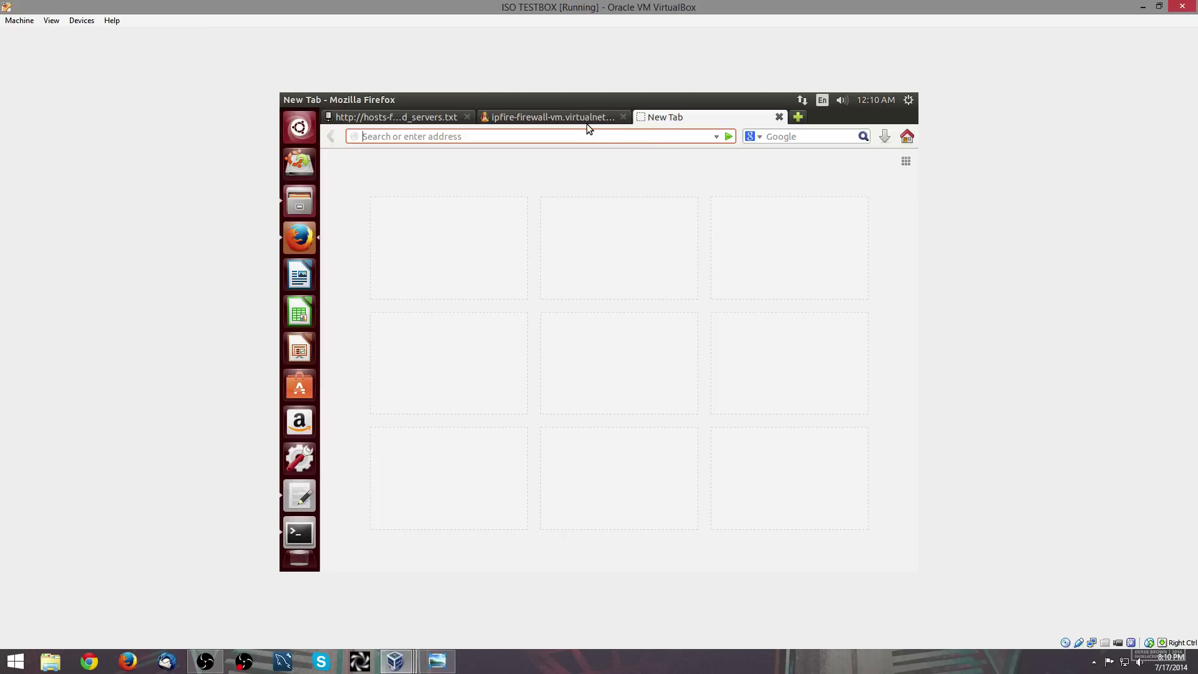
text(softpedia.com)
key(Return)
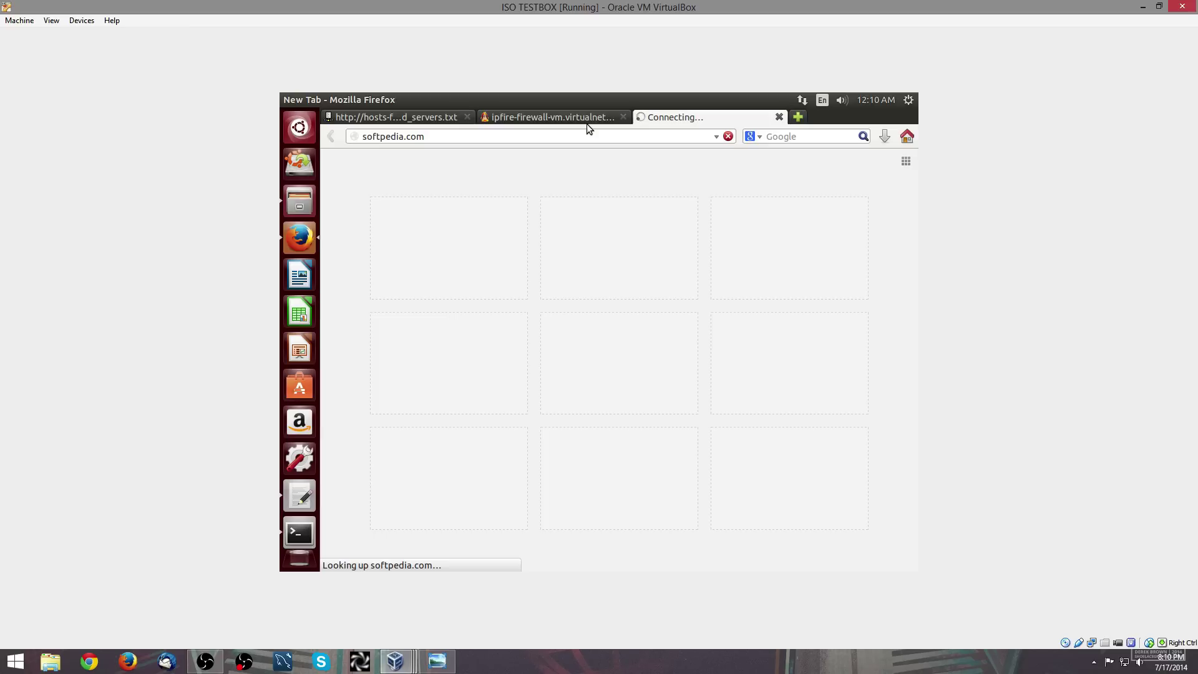
click(802, 100)
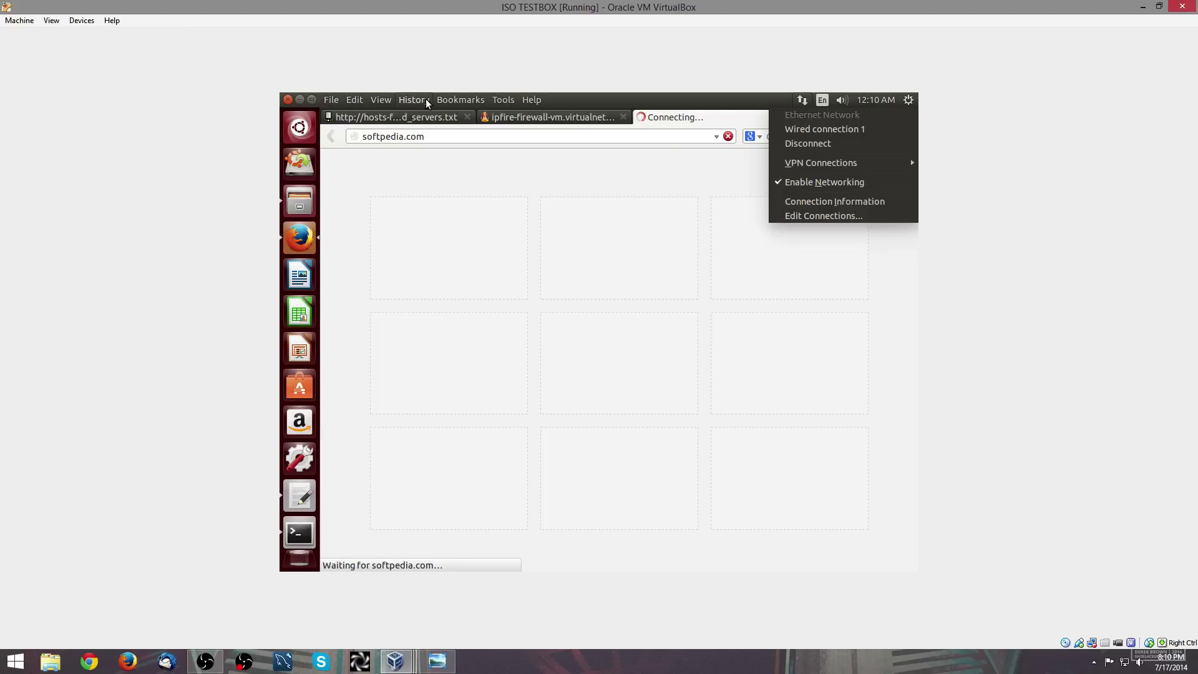
click(528, 116)
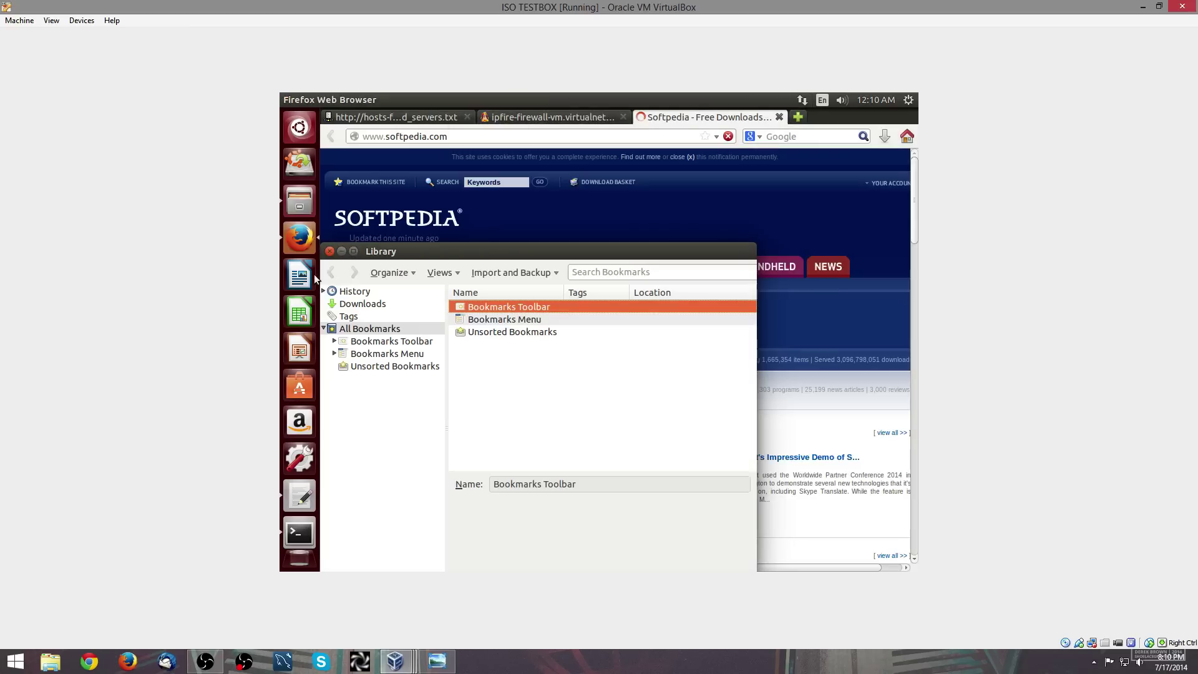
click(329, 251)
scroll(497, 355, down, 4)
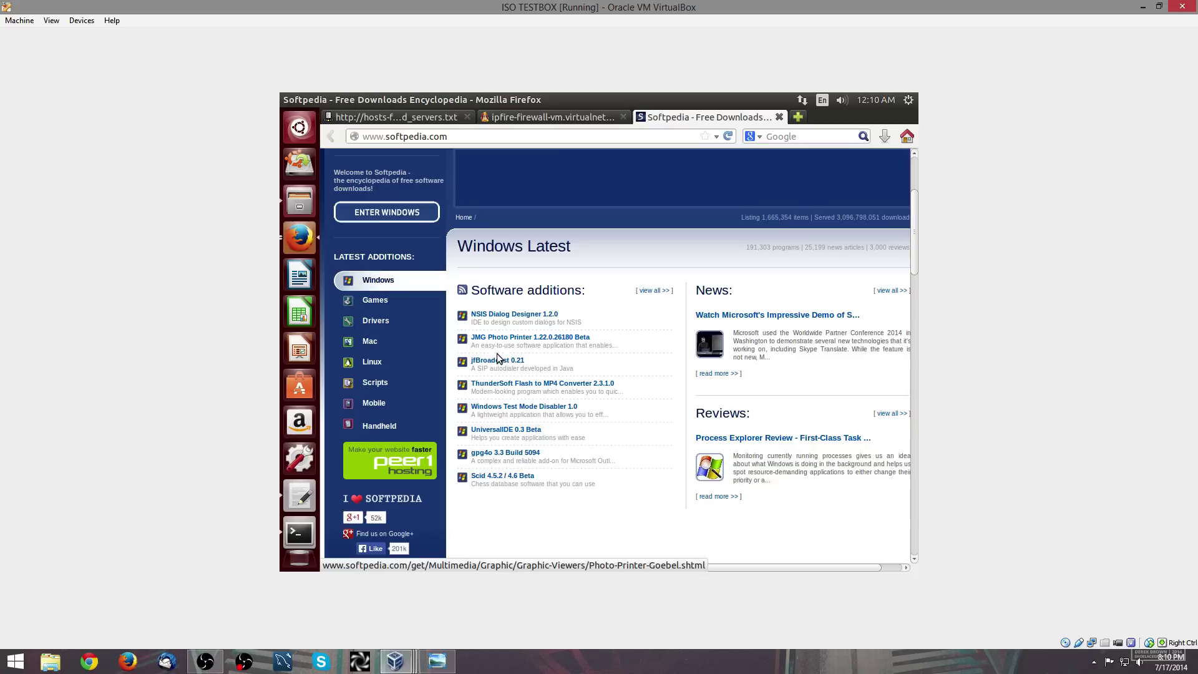
scroll(493, 343, up, 2)
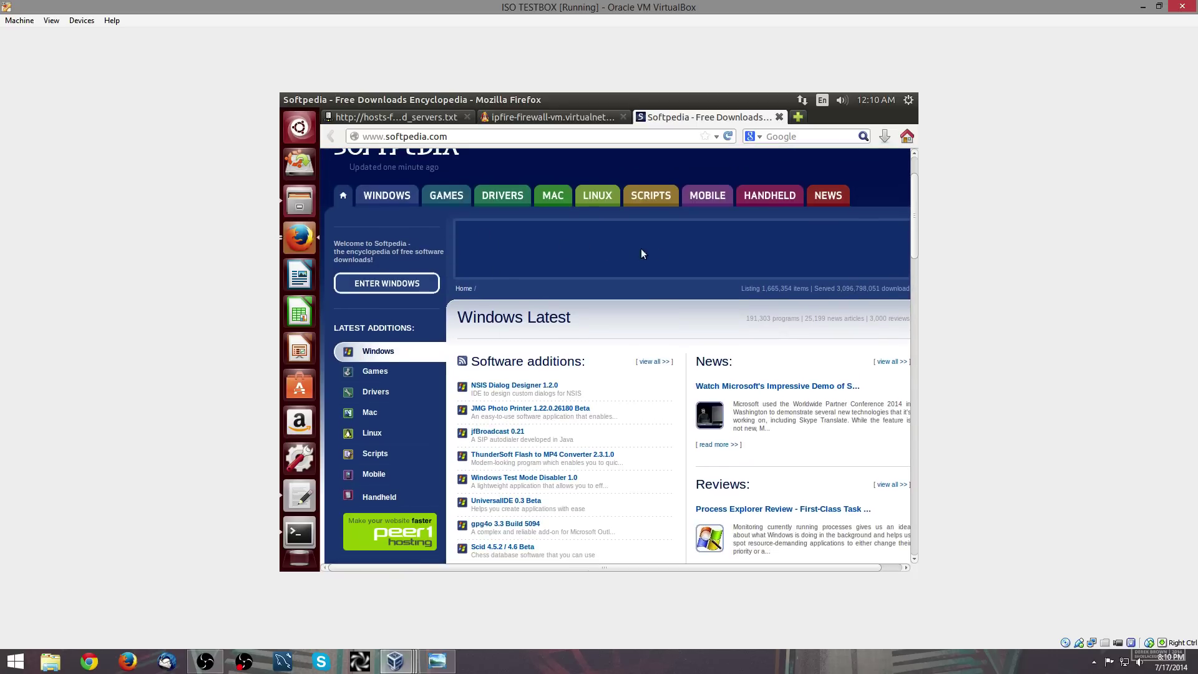
- Load filehippo.com in the Softpedia tab to check that page for ads
click(577, 118)
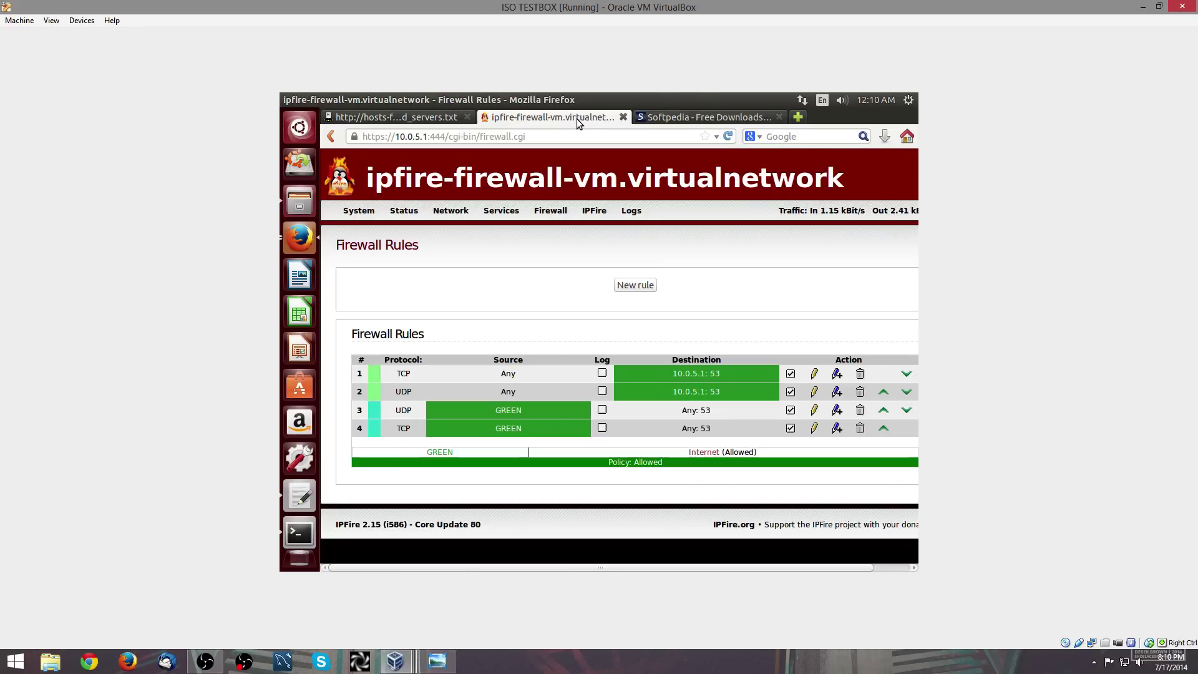
click(705, 117)
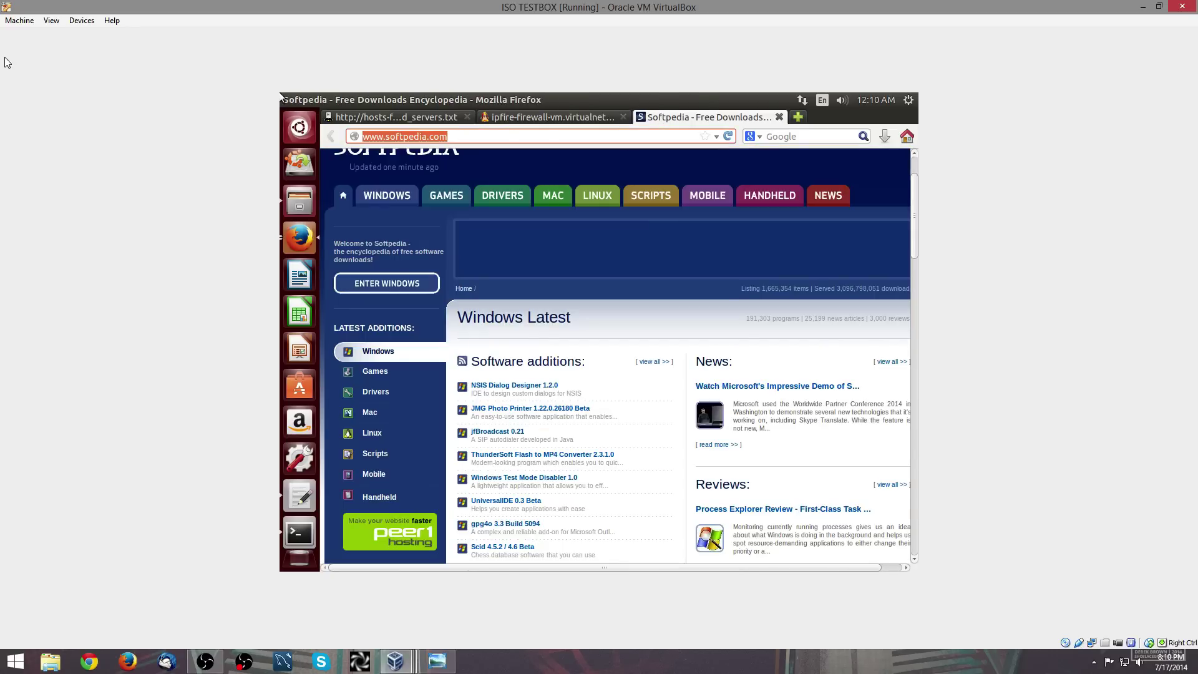
text(filehippo)
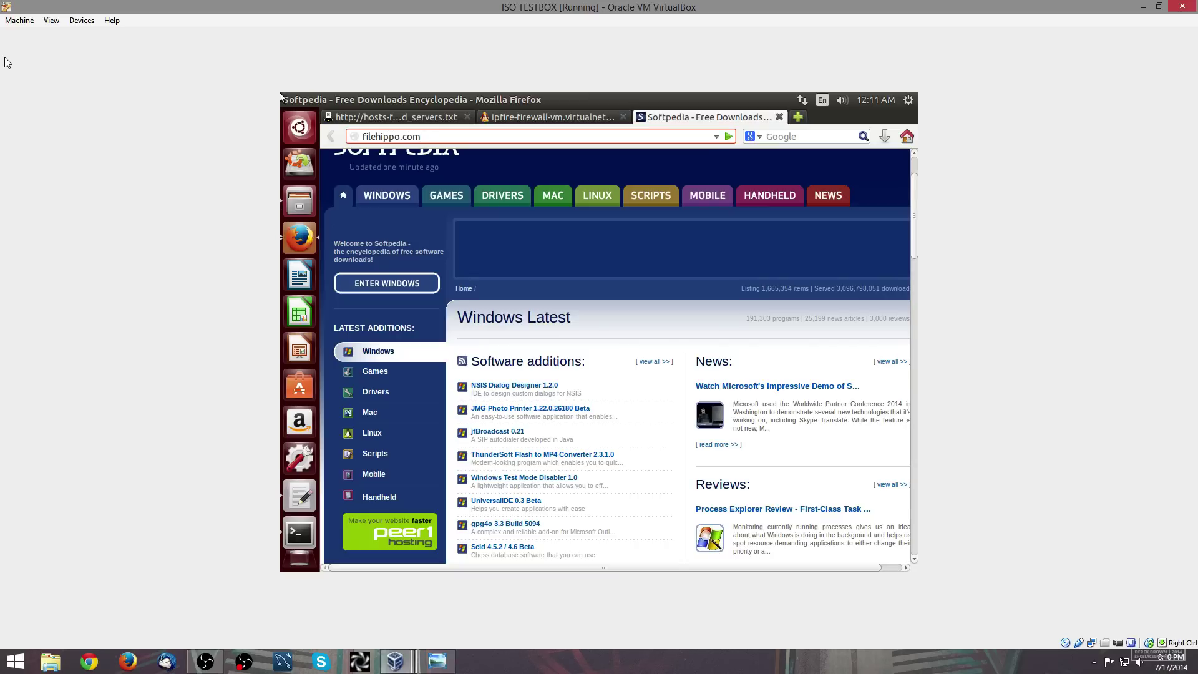
key(Return)
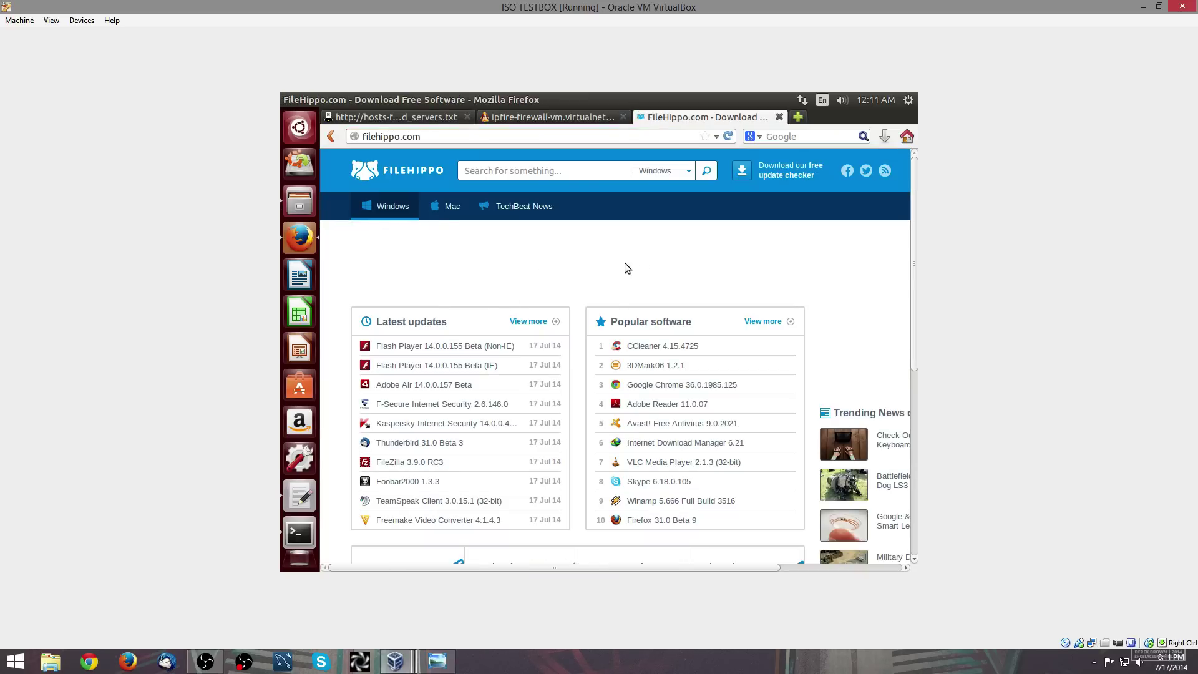
- Edit Wired connection 1 and set its IPv4 method to Automatic (DHCP) addresses only
click(802, 102)
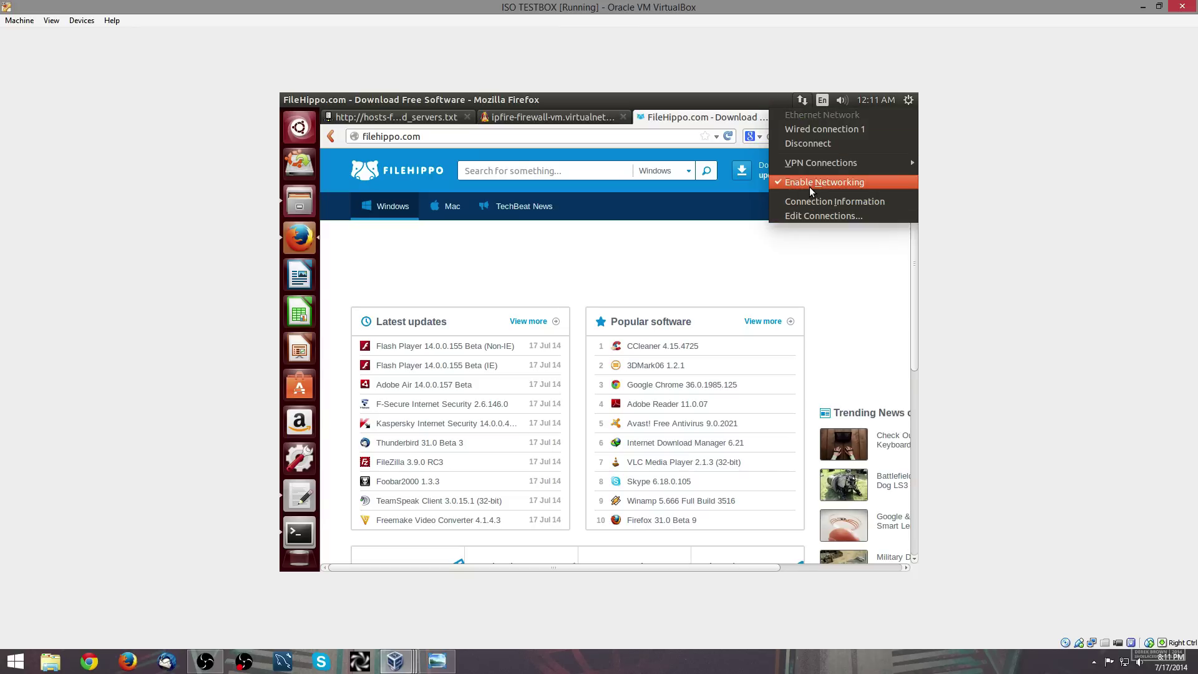
click(825, 216)
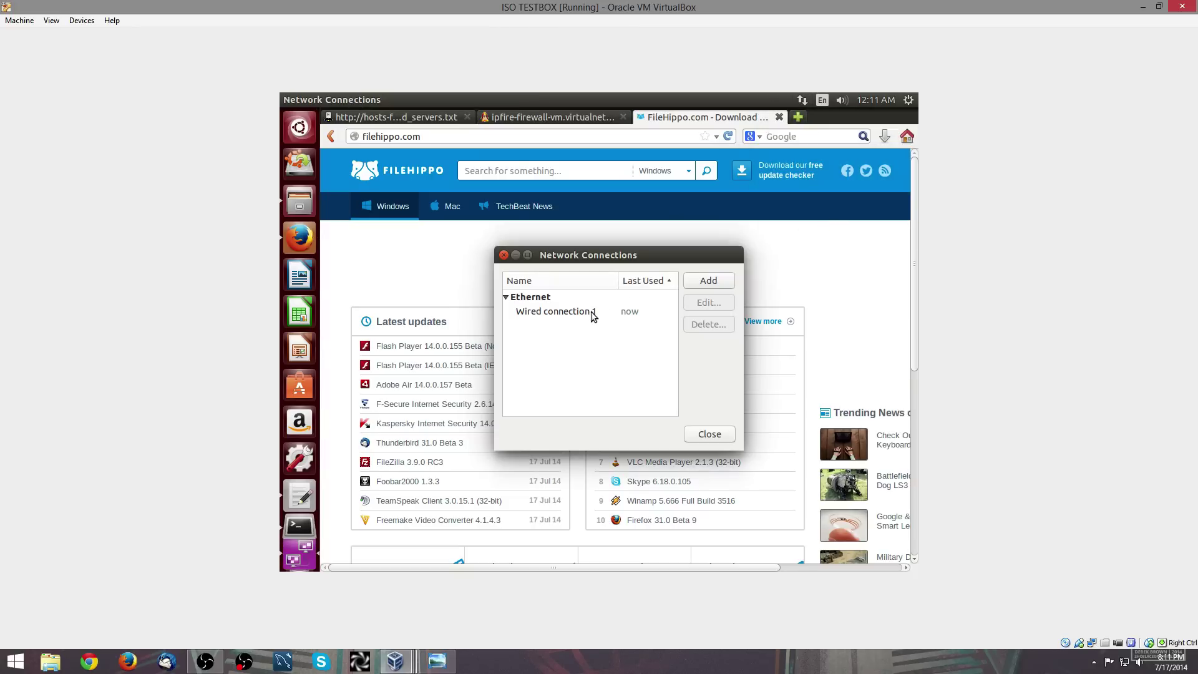
click(593, 315)
click(706, 302)
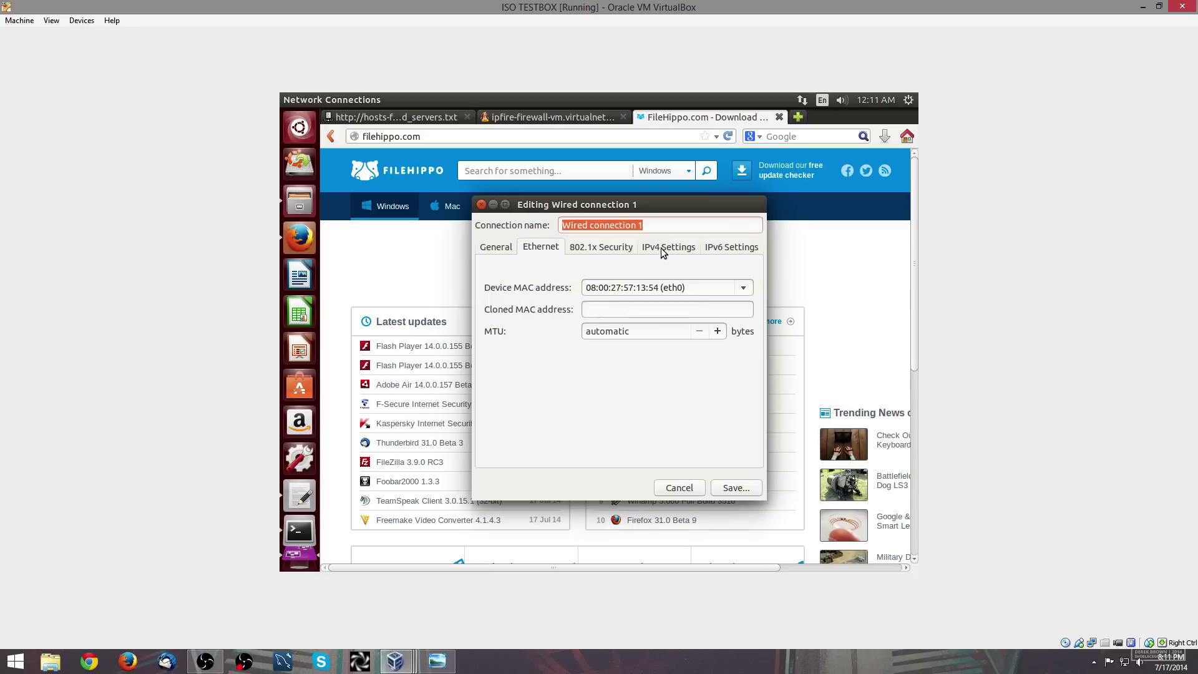
click(663, 252)
click(619, 273)
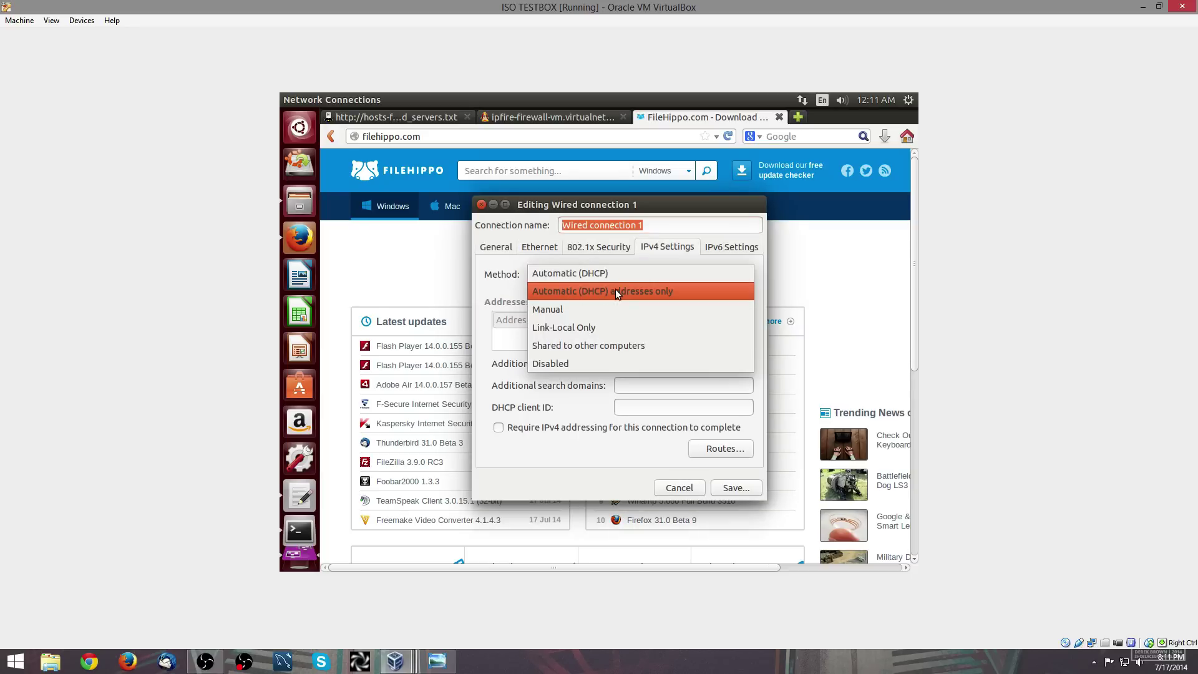
click(615, 290)
- Set the connection's DNS servers to 8.8.8.8,8.8.4.4, save it and close the network connections list
click(633, 366)
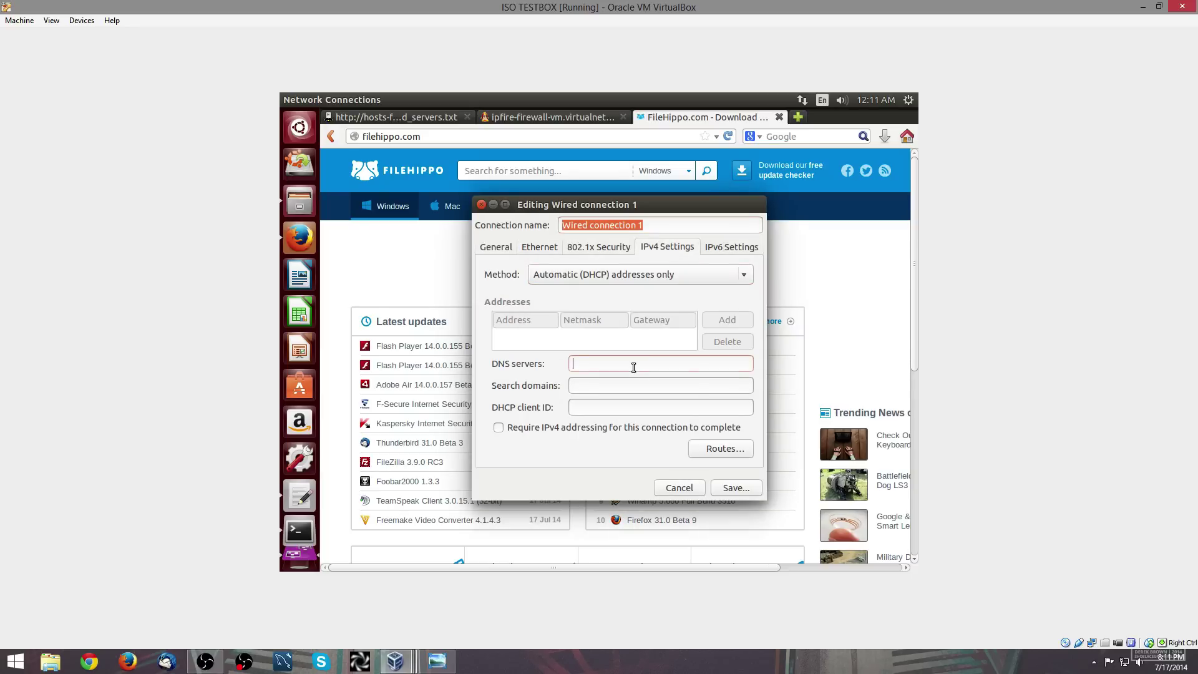
text(8.8.8.8,8.8.4.4)
click(736, 487)
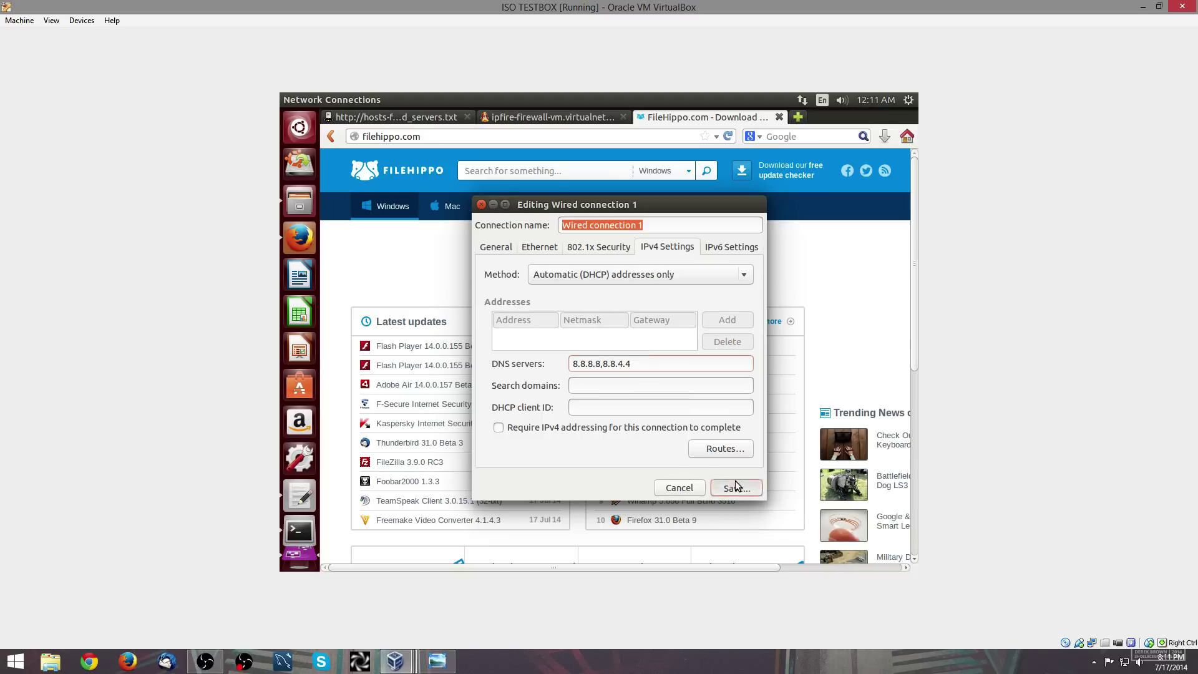
click(709, 434)
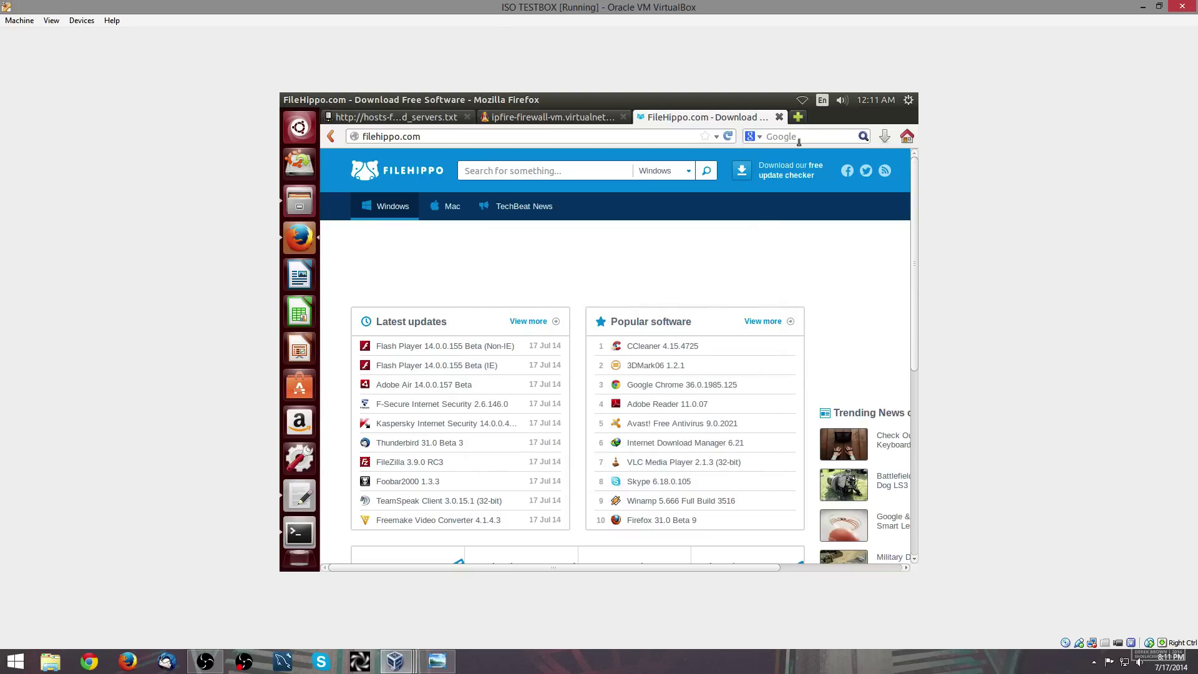
- Request pcworld.com in a new browser tab to test the external DNS servers
click(798, 118)
click(660, 117)
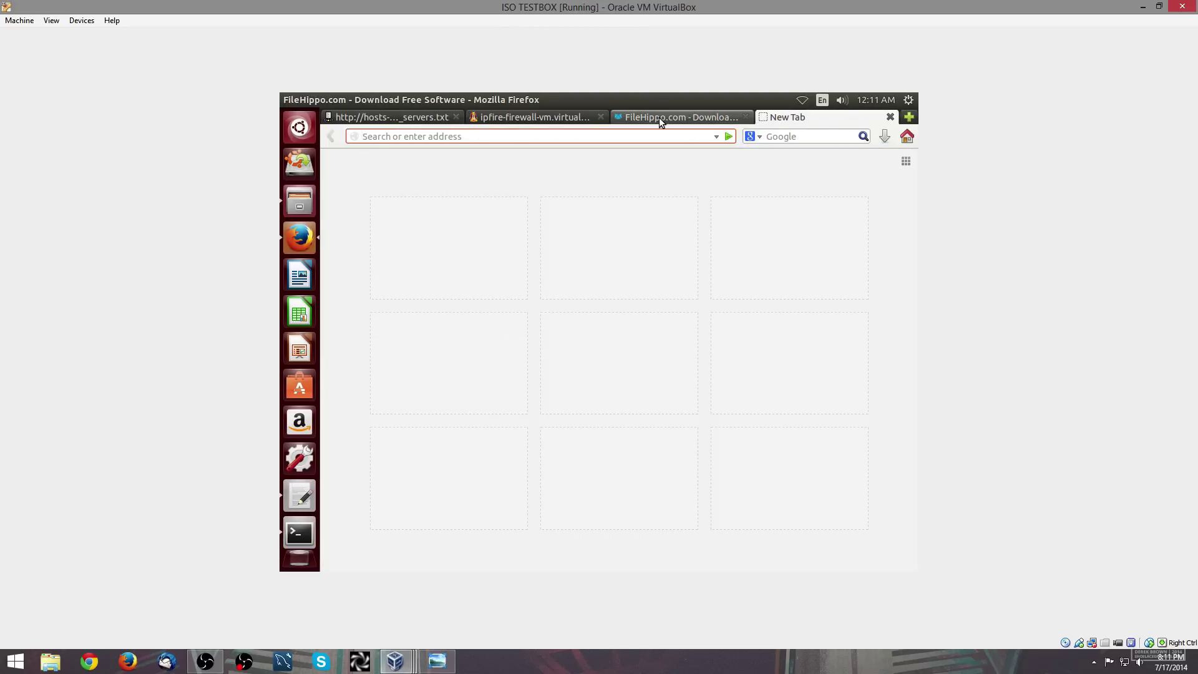
click(787, 118)
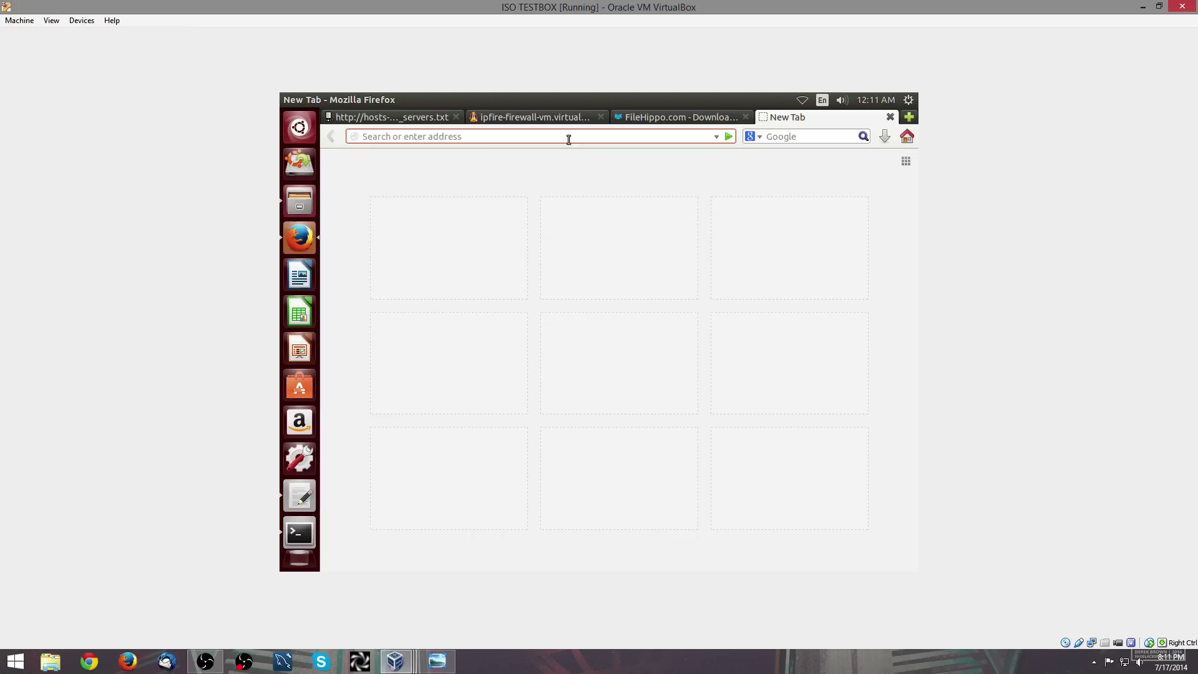
text(pcworld.com)
key(Return)
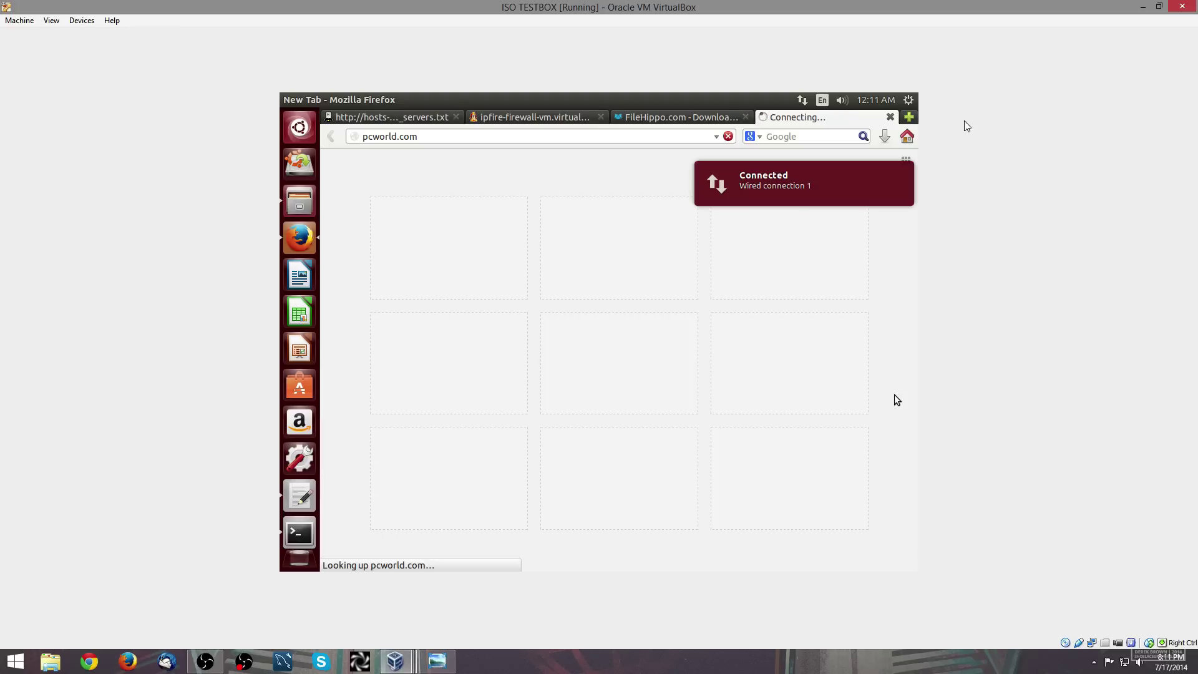
- Check the primary DNS in the active connection's information and return to the pcworld.com tab
click(804, 101)
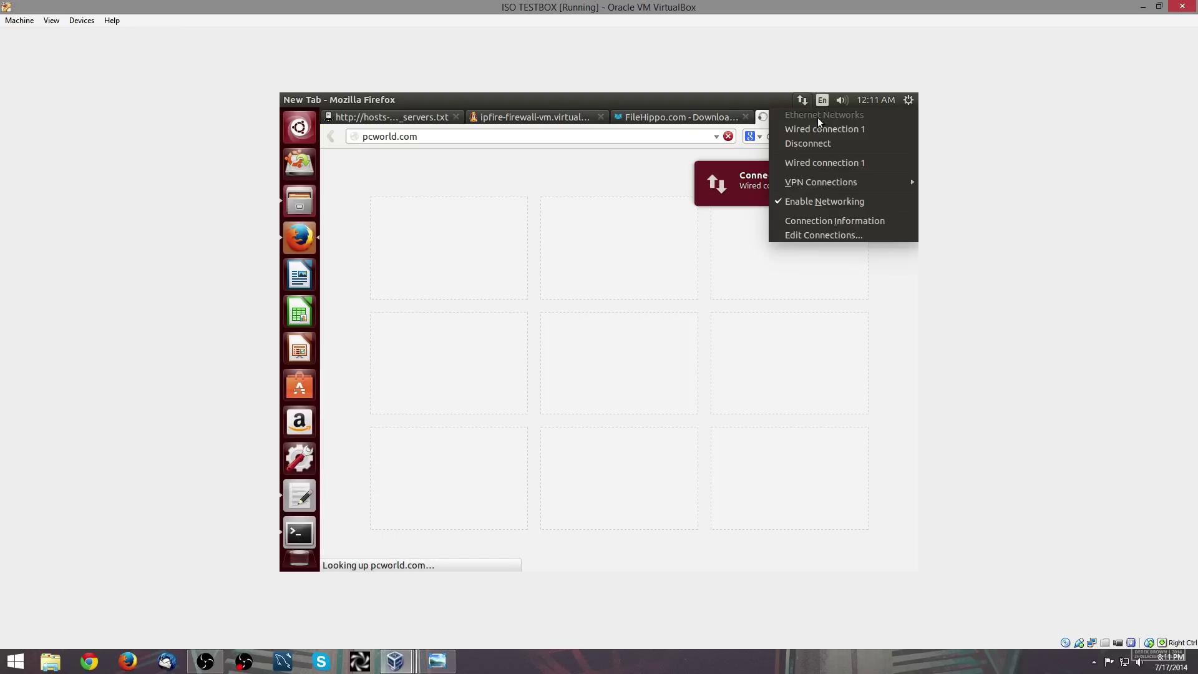
click(854, 218)
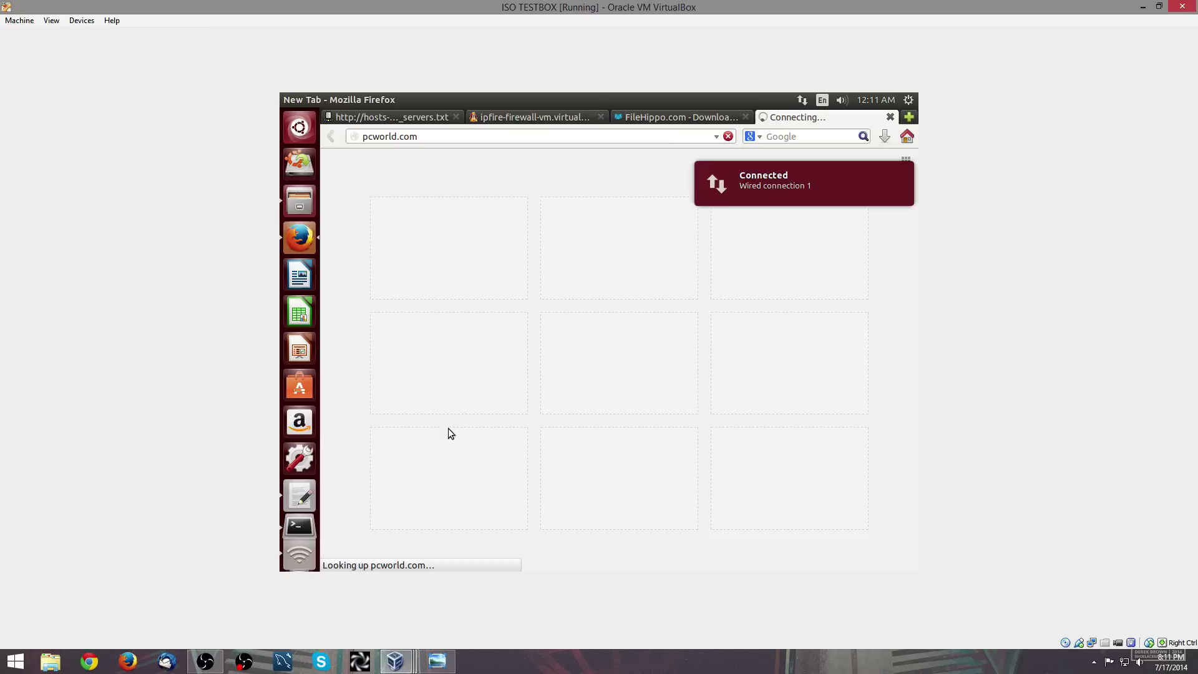
click(310, 539)
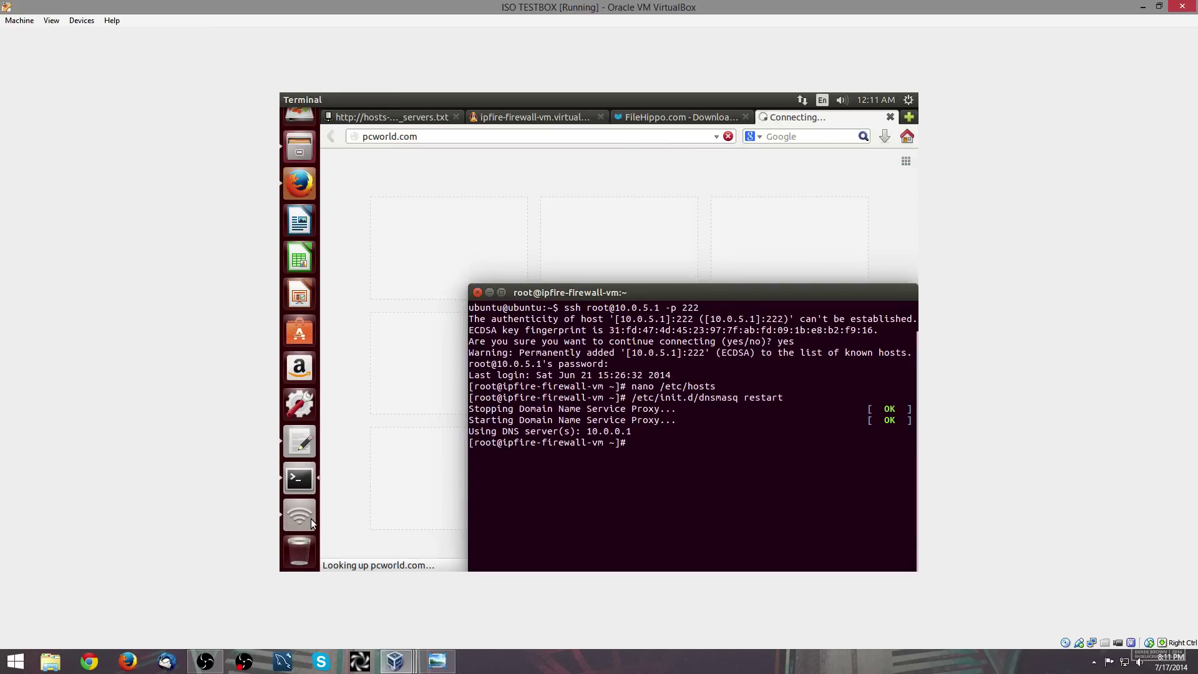
click(310, 516)
drag(680, 428, 635, 427)
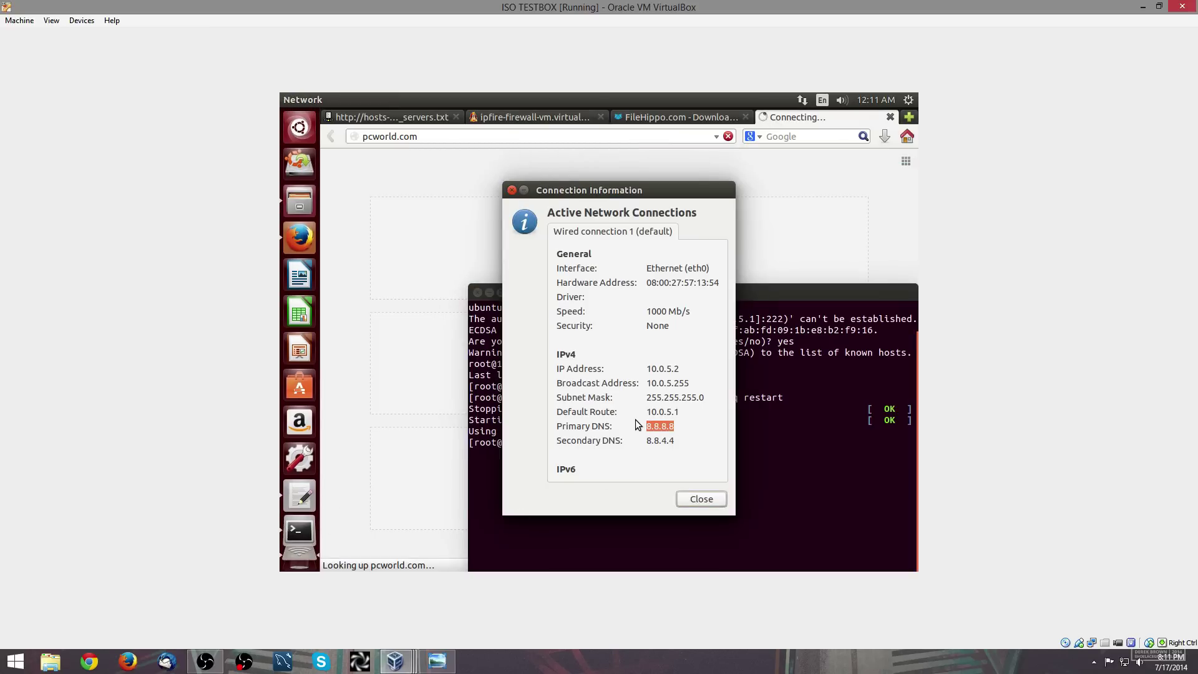
click(360, 439)
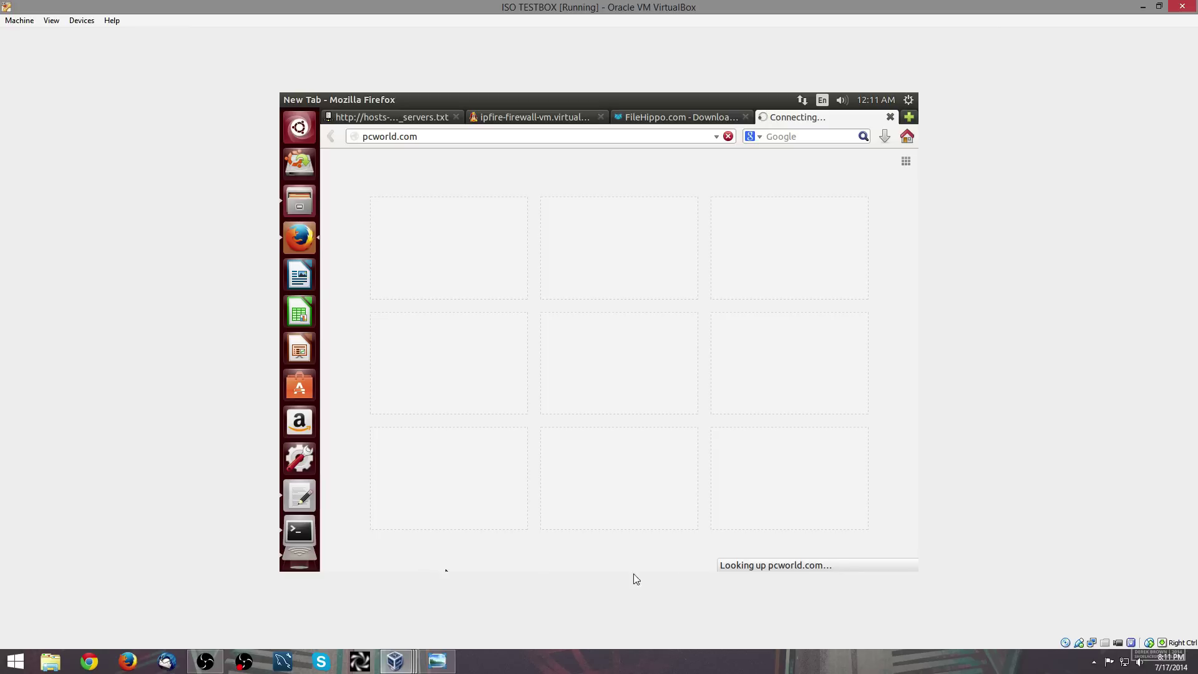
- Edit Wired connection 1 and set its IPv4 method to Automatic (DHCP)
click(802, 103)
click(820, 233)
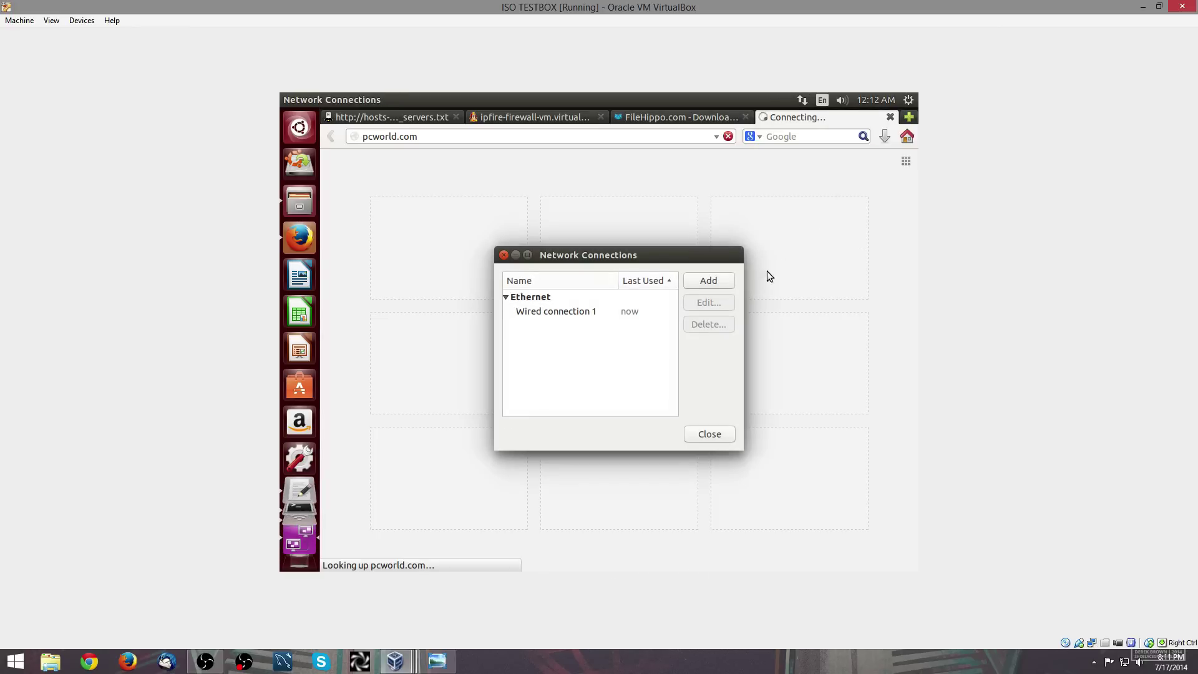
click(628, 301)
click(636, 314)
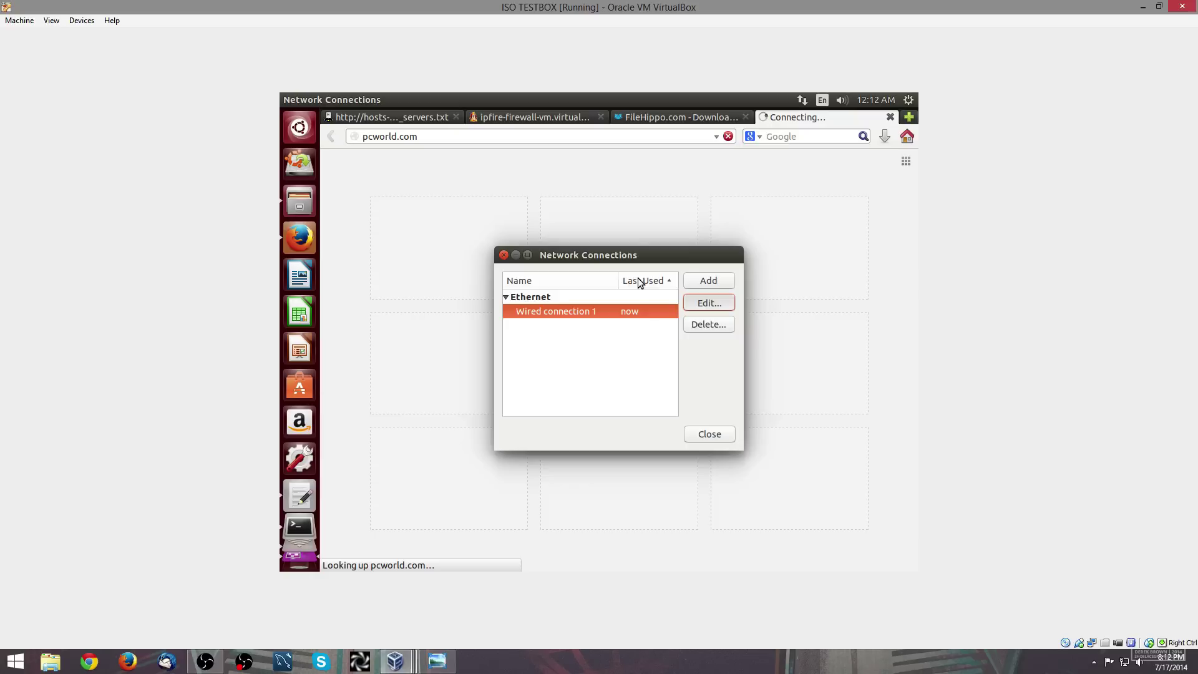
key(Return)
click(667, 246)
click(604, 275)
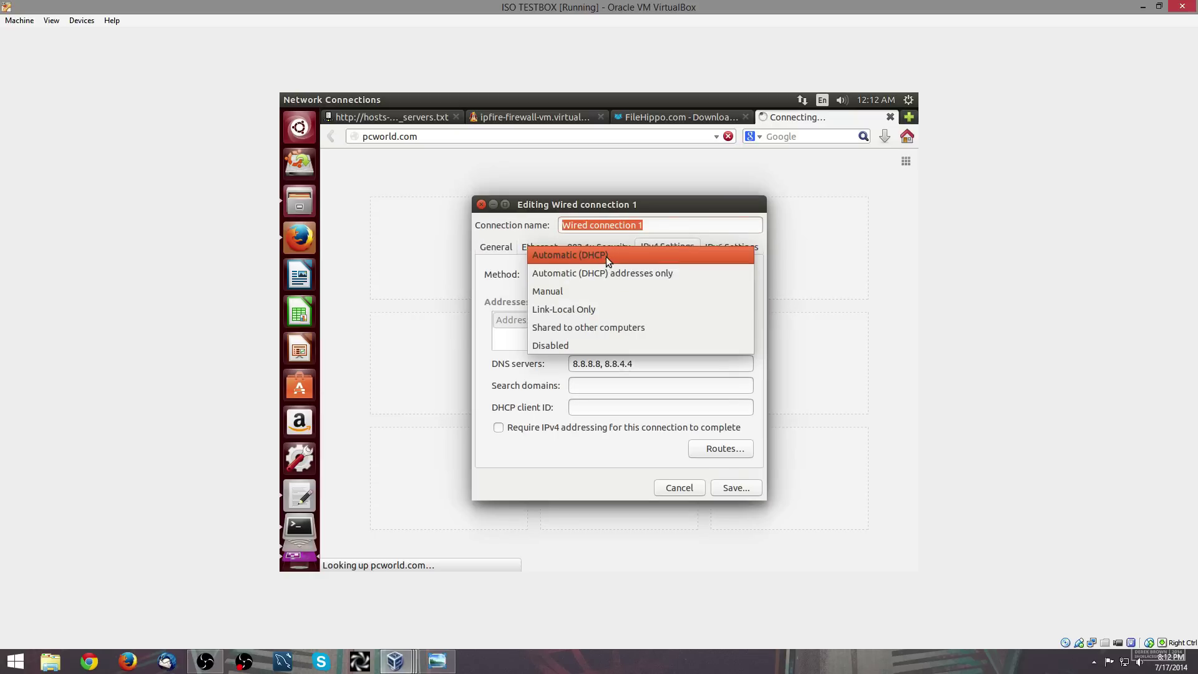
click(605, 256)
- Clear the connection's additional DNS servers, save it and close the network connections list
drag(683, 363, 615, 365)
key(BackSpace)
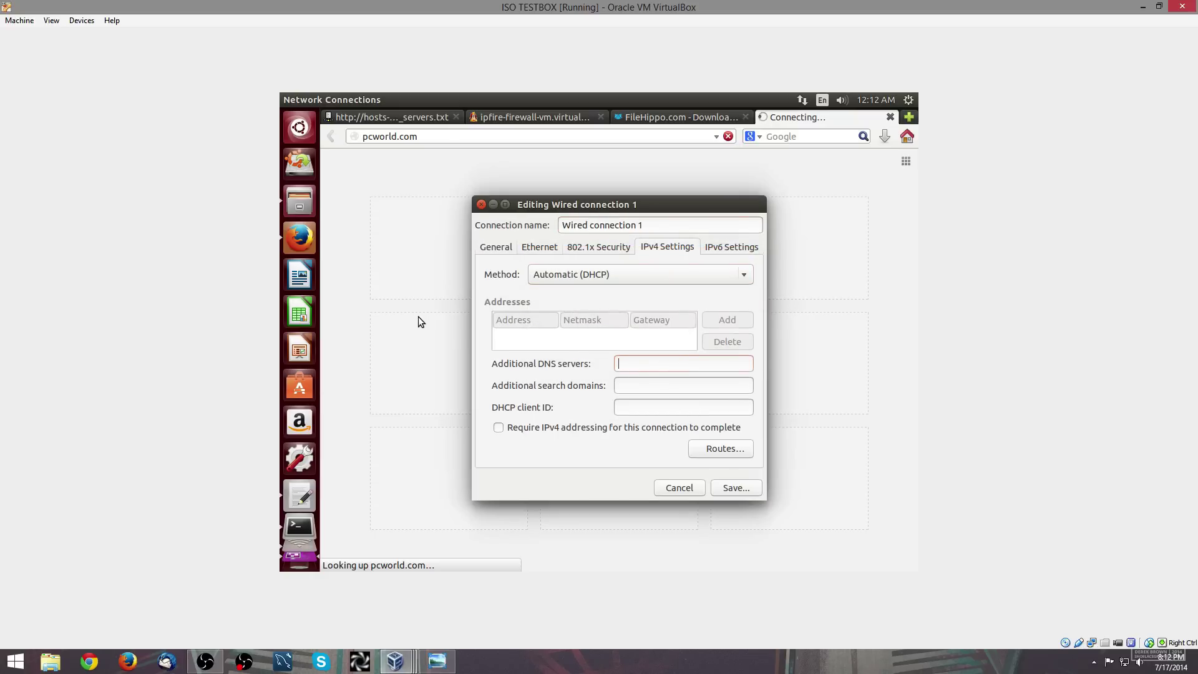
click(737, 488)
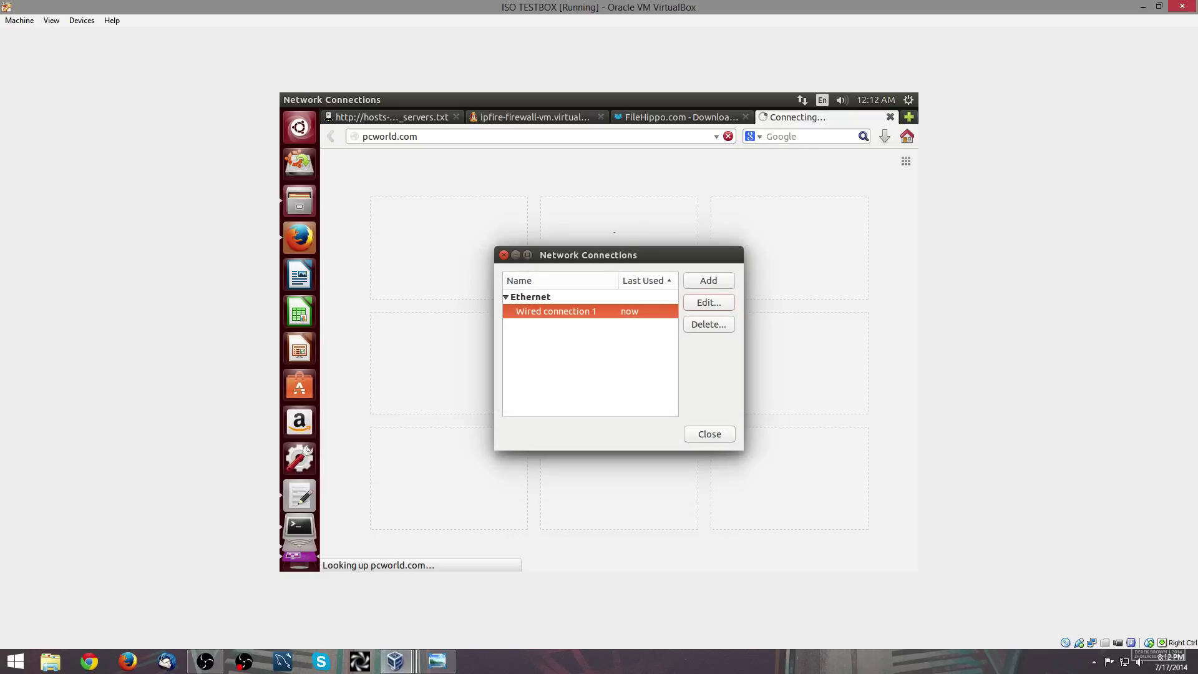
click(713, 440)
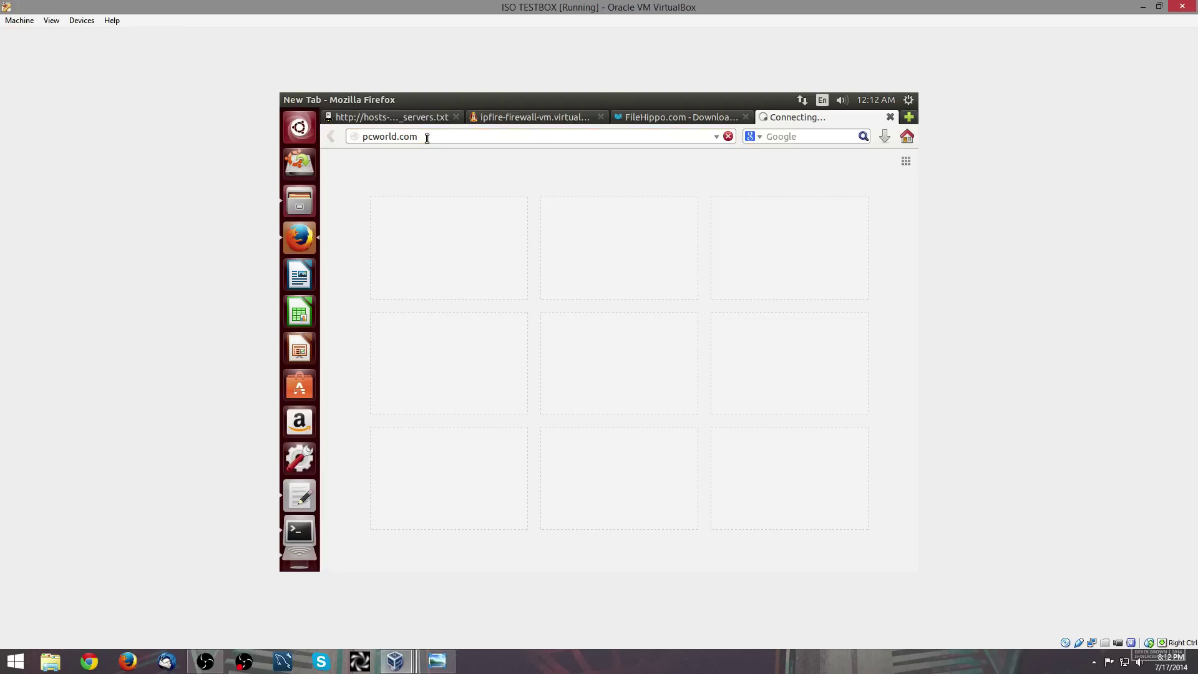
- Close the stalled tab and request pcworld.com in a new browser tab
click(891, 116)
click(789, 121)
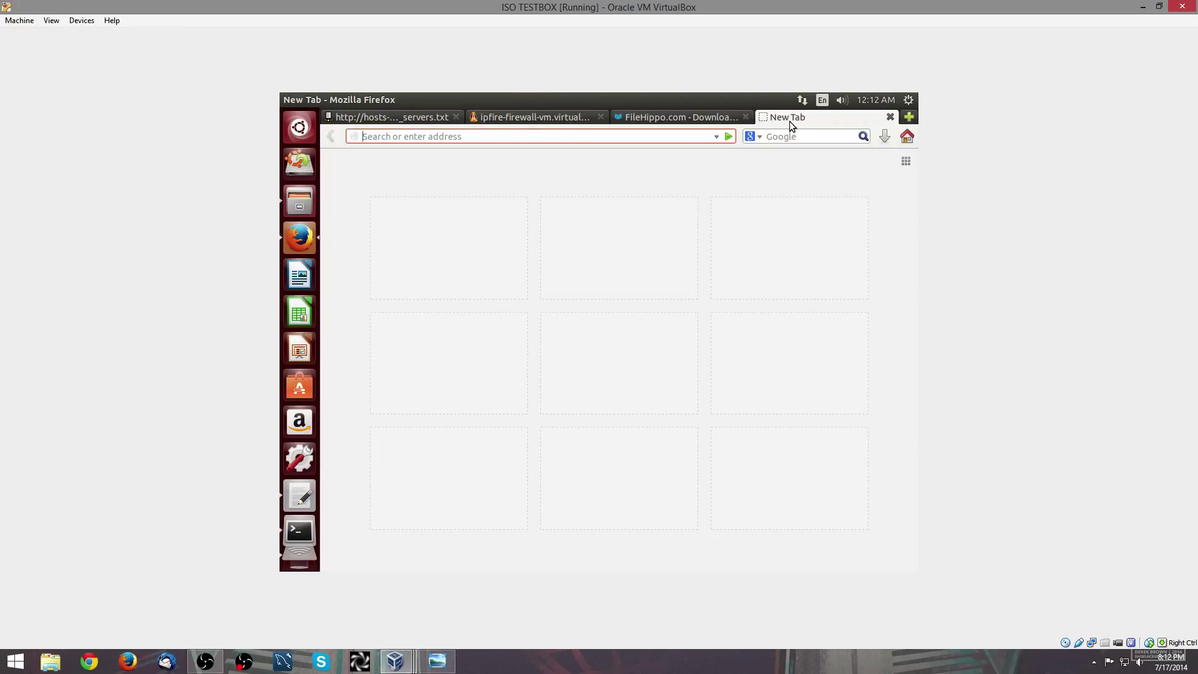
text(pcworld.com)
key(Return)
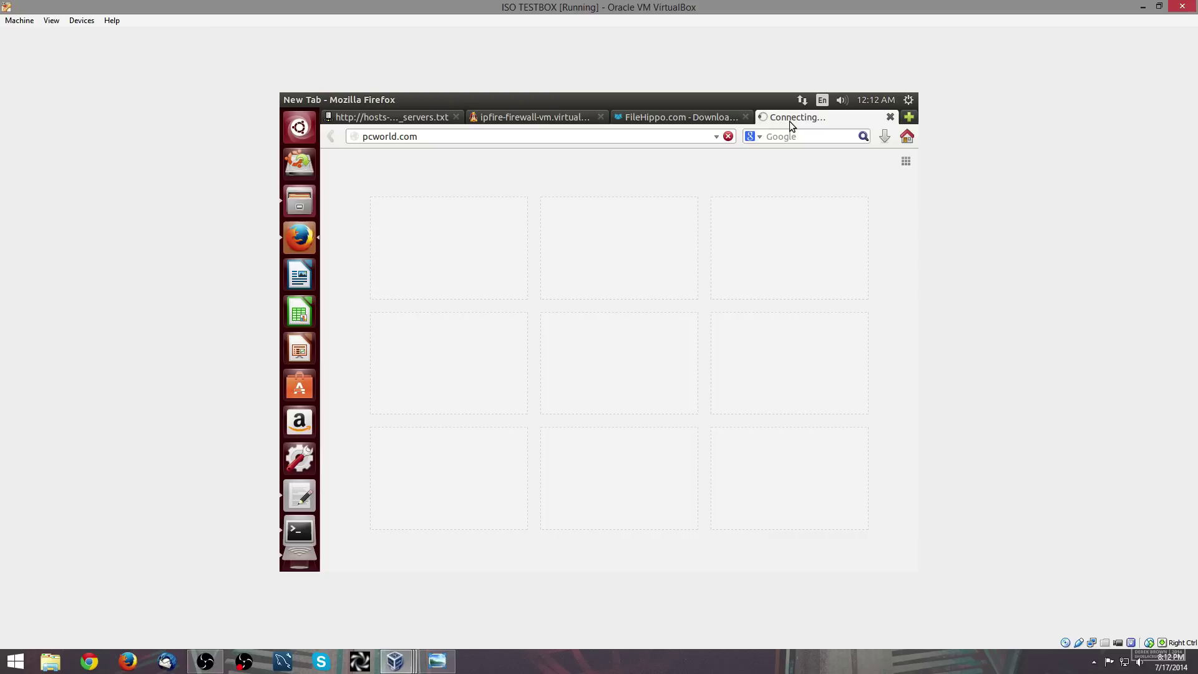
- Check the primary and secondary DNS in the active connection's information
click(803, 100)
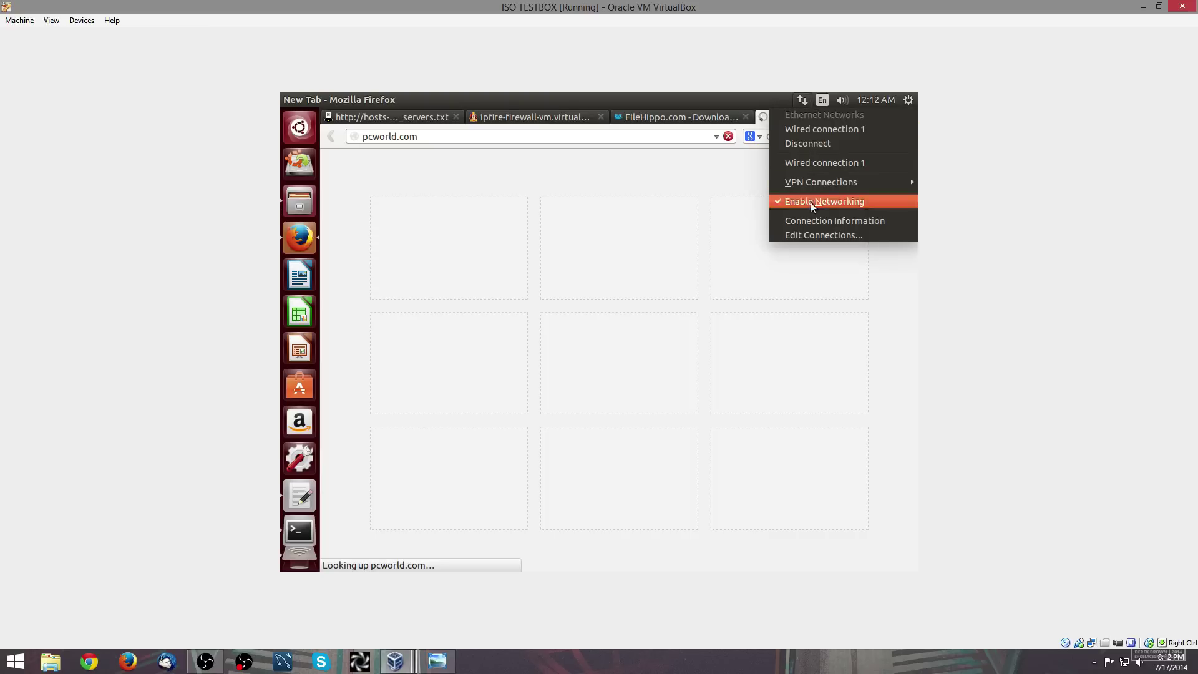
click(811, 218)
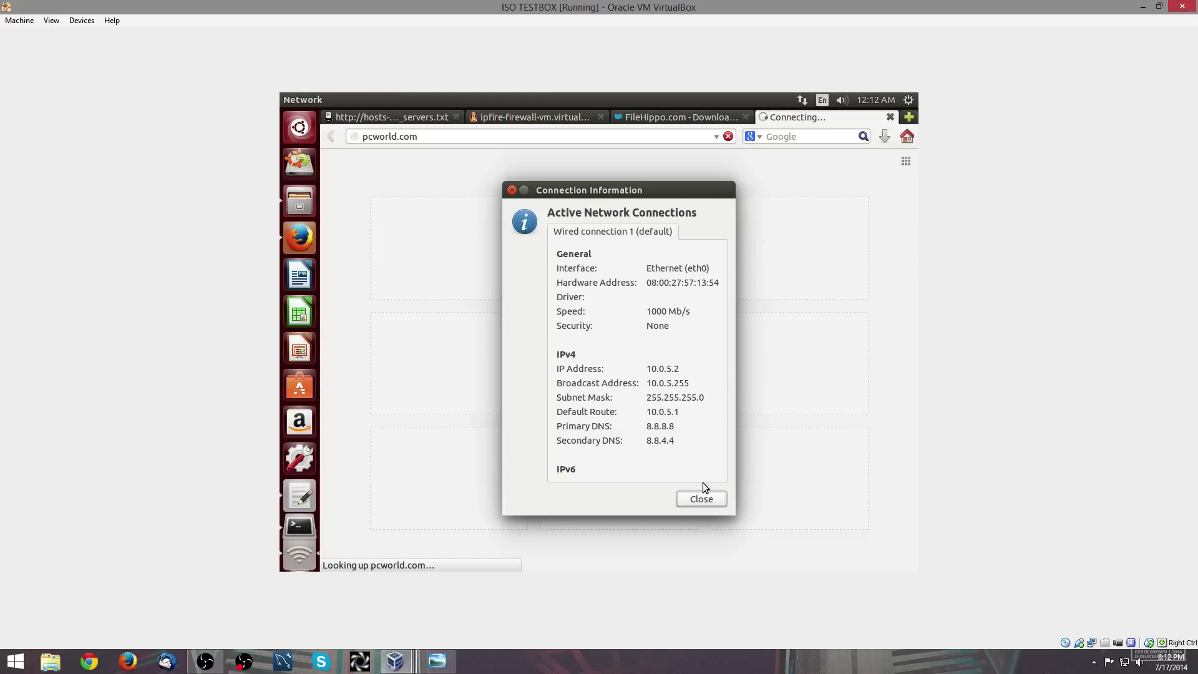
click(701, 498)
- Disconnect and reconnect Wired connection 1 to apply the changed DNS settings
click(803, 99)
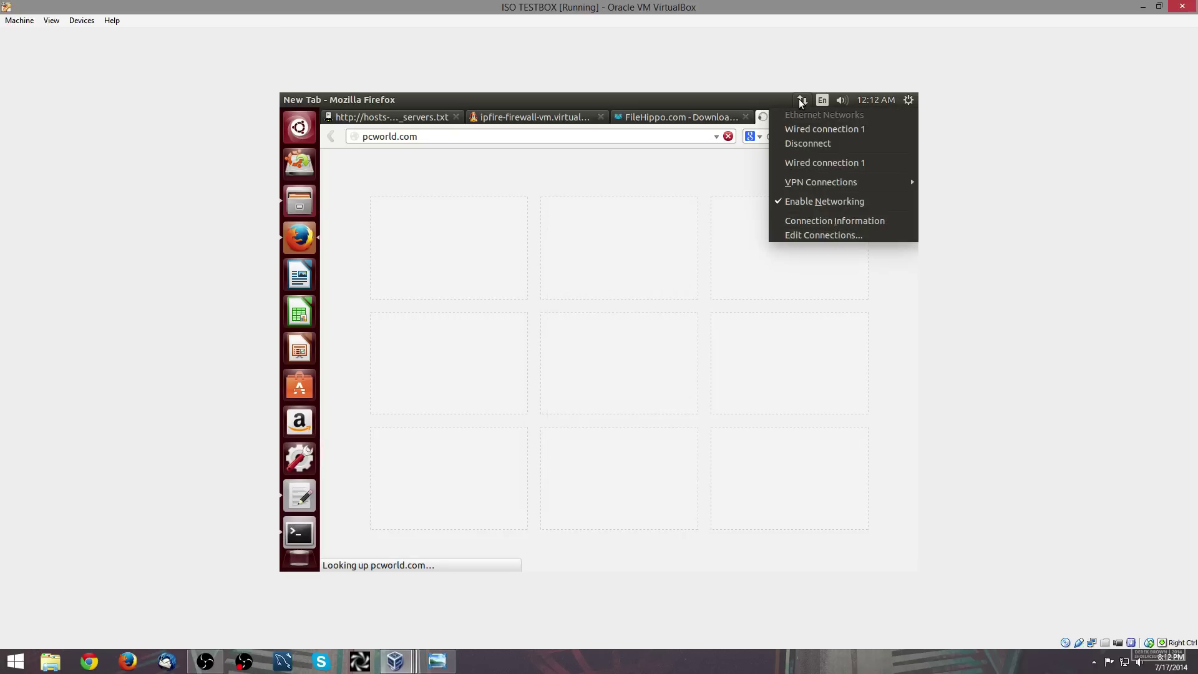
click(804, 131)
click(803, 101)
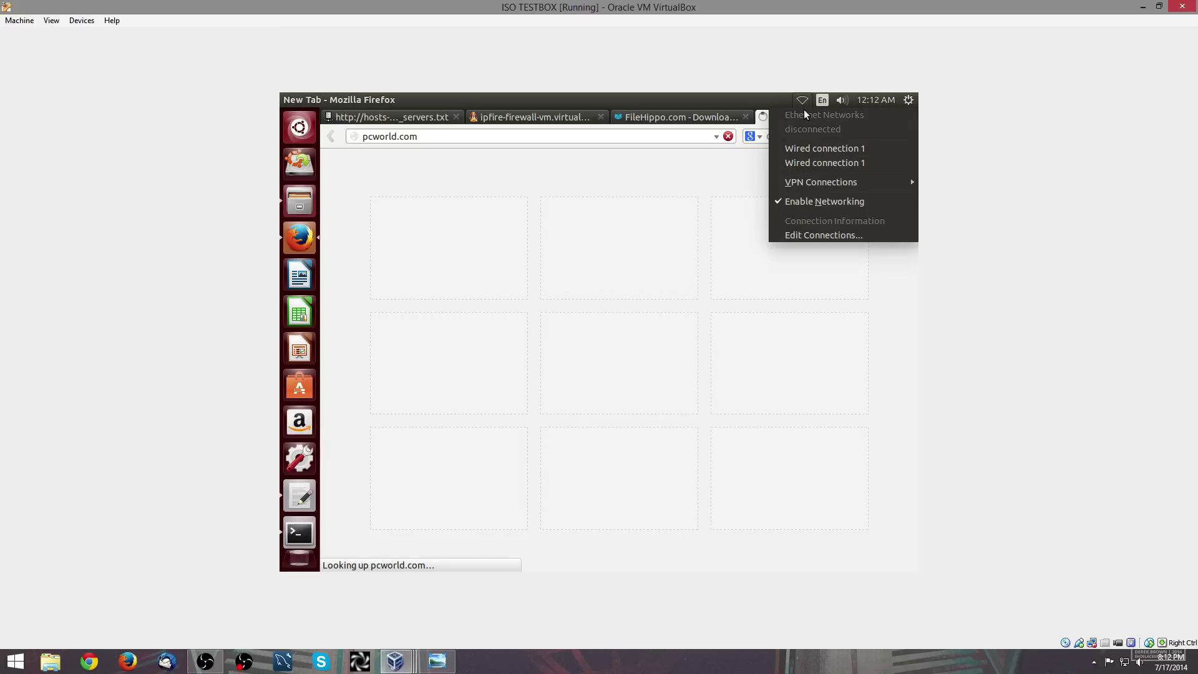
click(802, 148)
- Compare the default route with the primary DNS in the reconnected connection's information
click(804, 102)
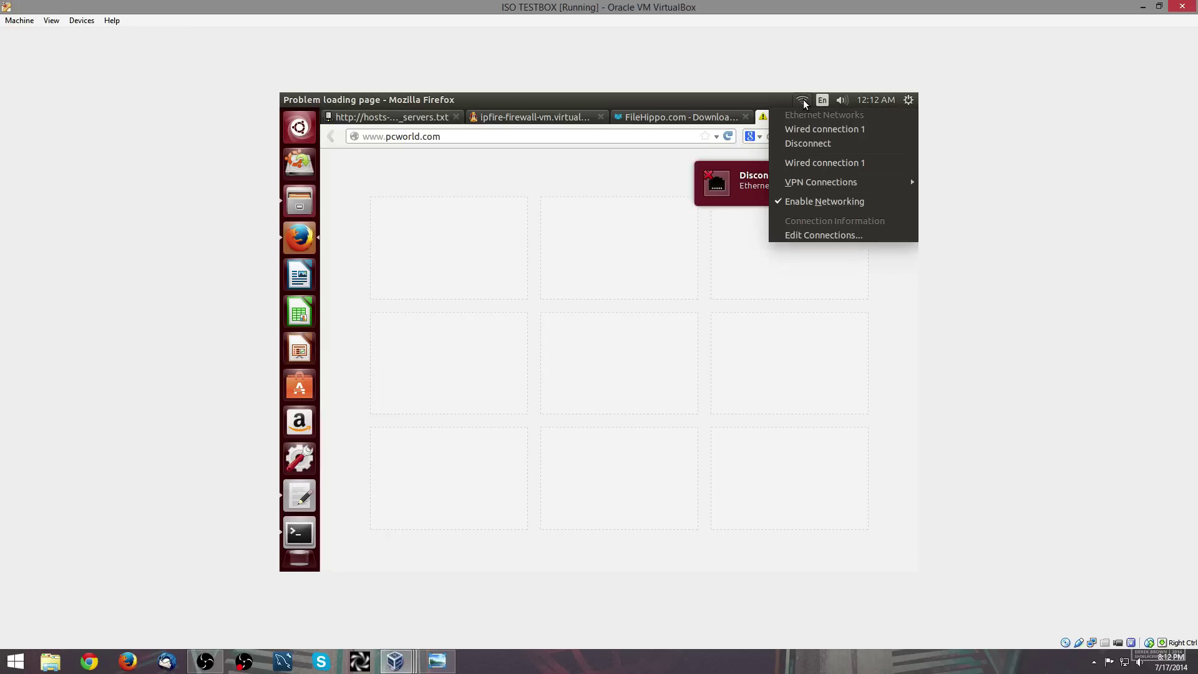
click(826, 220)
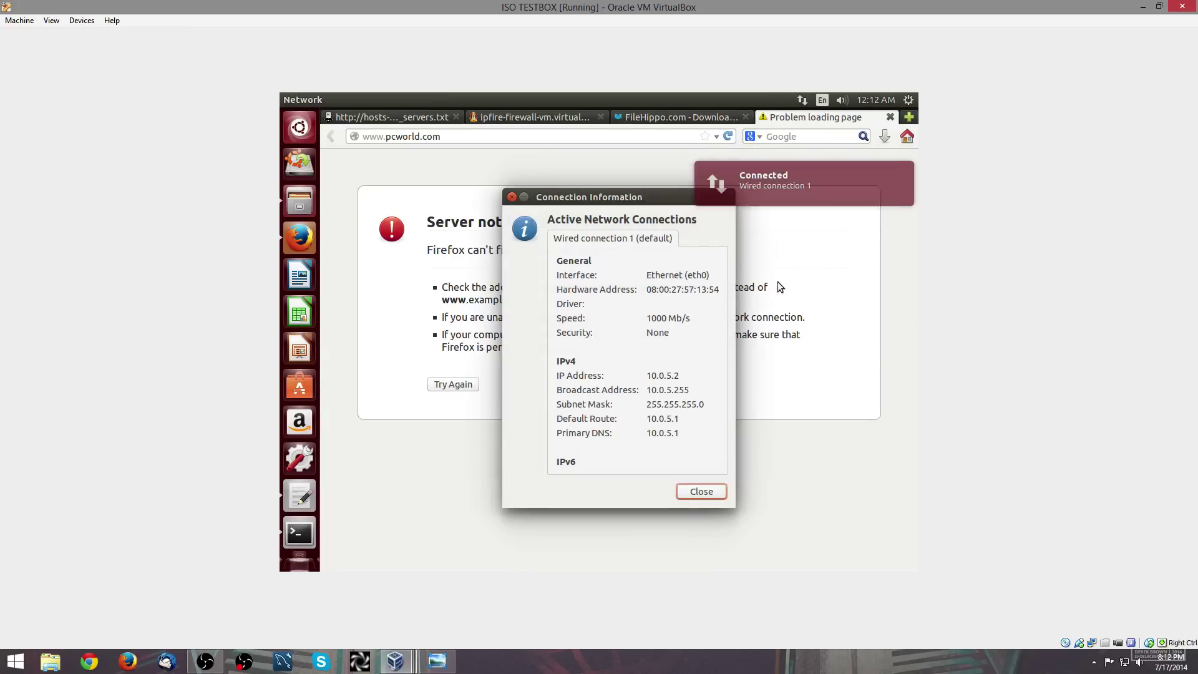
drag(682, 419, 644, 420)
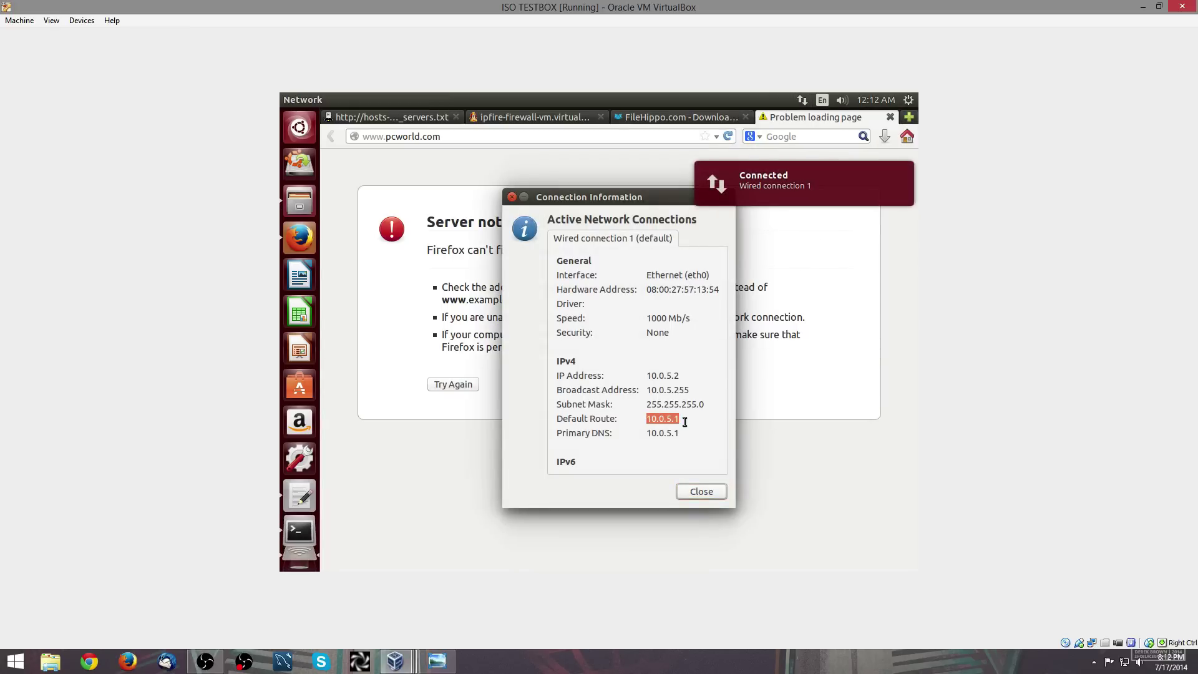
click(701, 491)
- Retry loading pcworld.com, look over the page for ads and minimize the virtual machine window
click(458, 388)
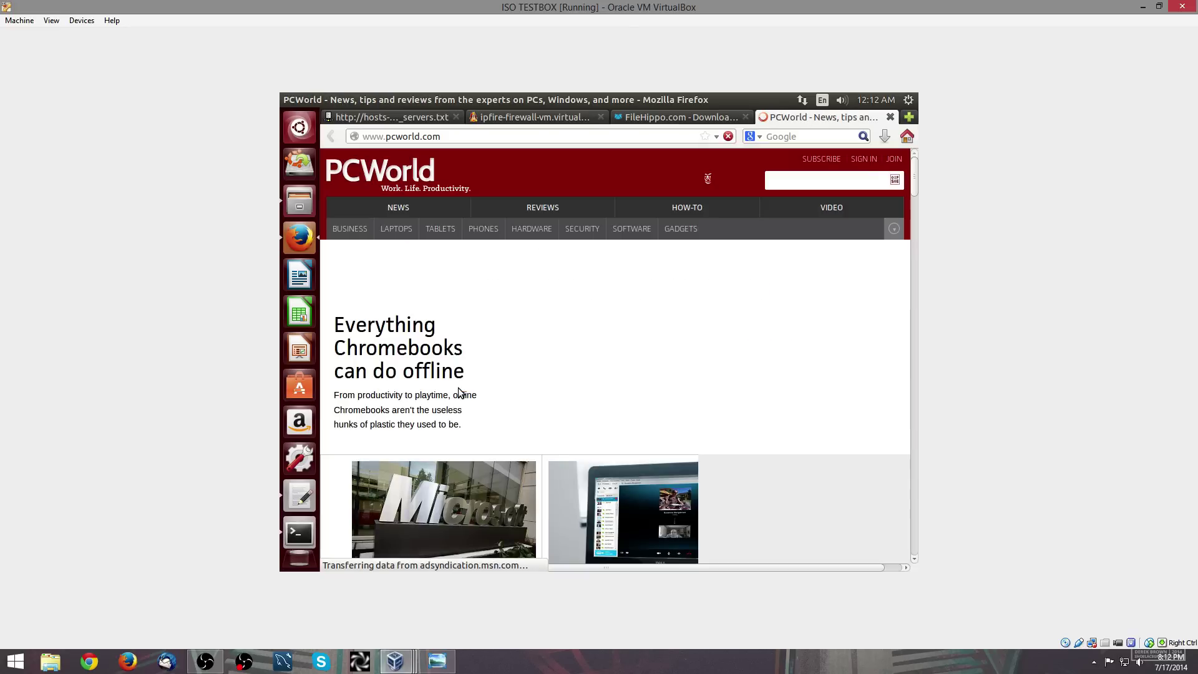
scroll(460, 391, down, 1)
scroll(460, 391, down, 1)
scroll(460, 392, up, 3)
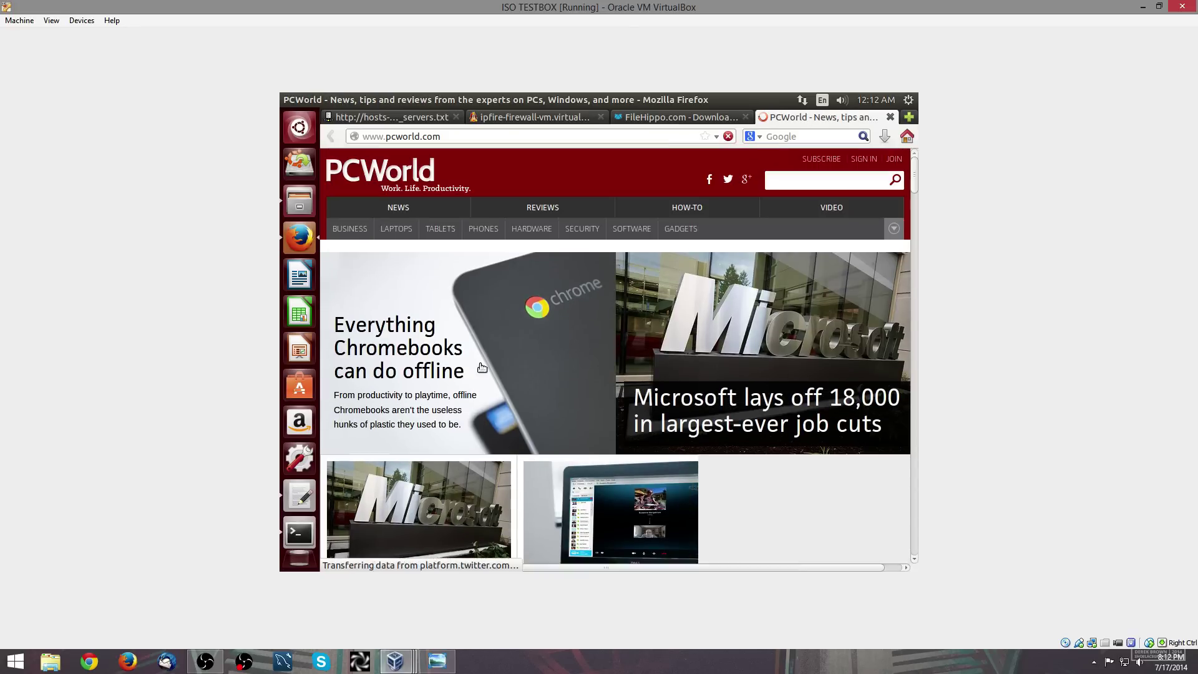
click(1143, 6)
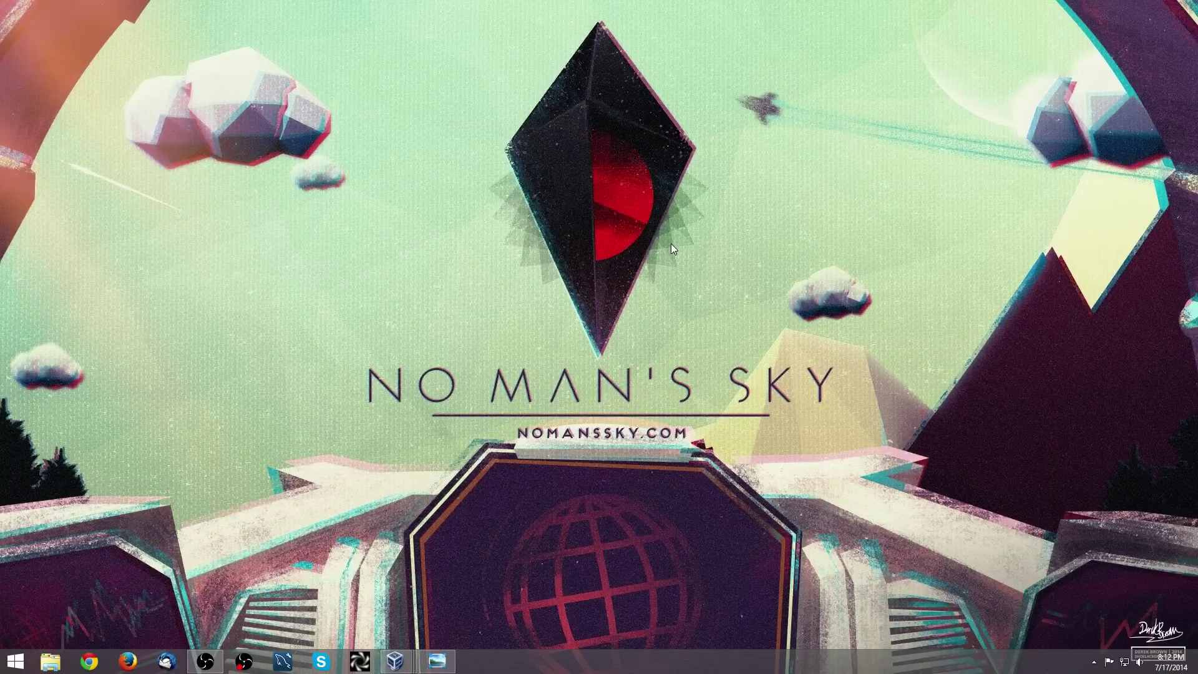